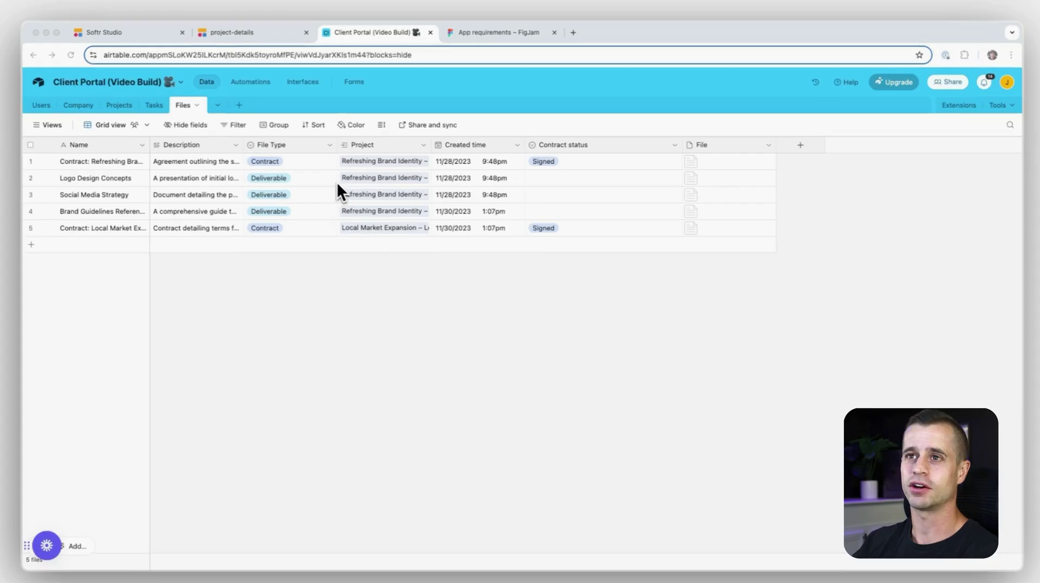
Review the Name and Description field configurations in the Files table.
left_click(119, 159)
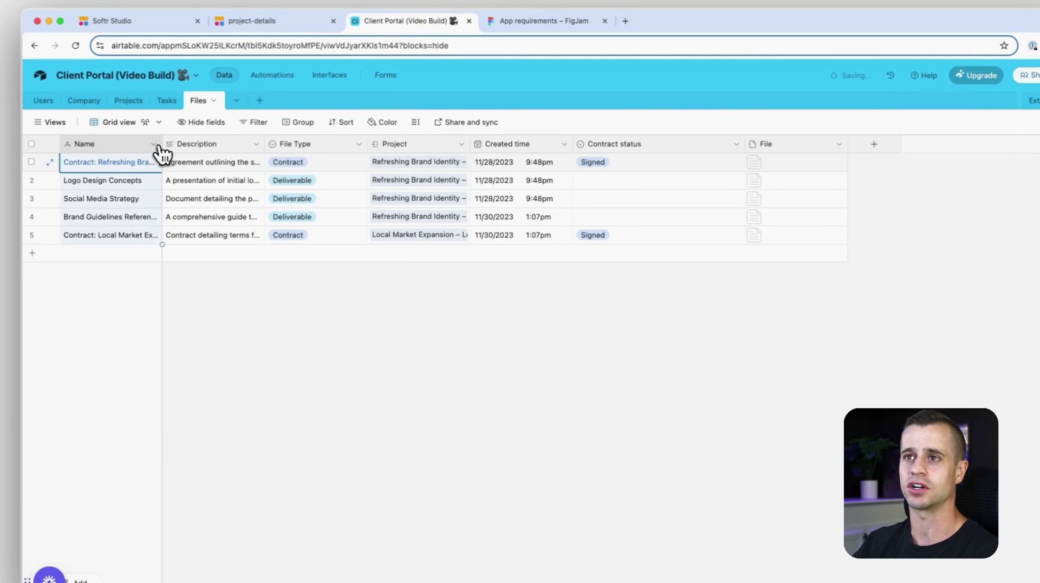
left_click(153, 144)
left_click(156, 171)
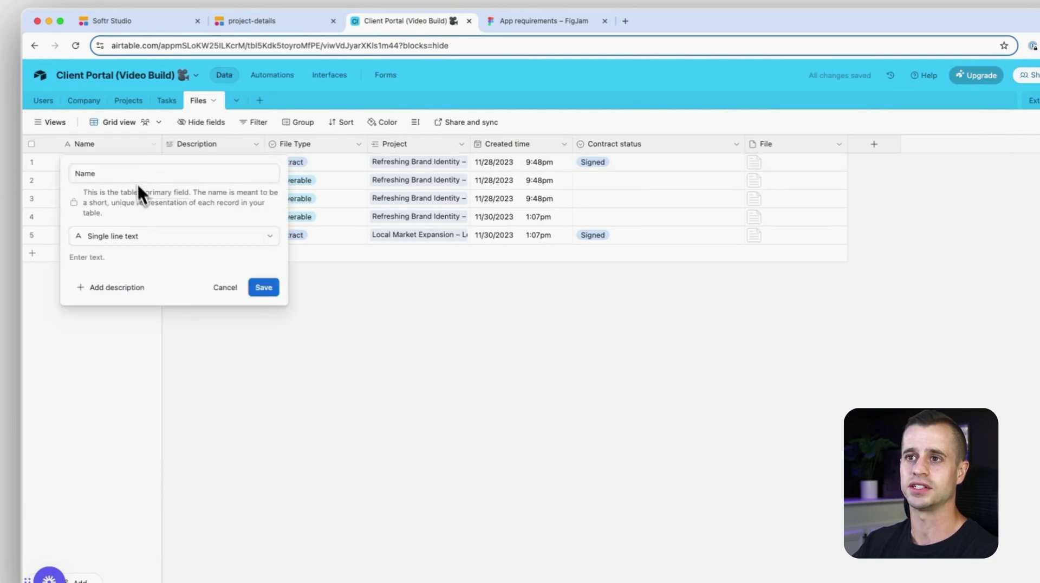
left_click(221, 291)
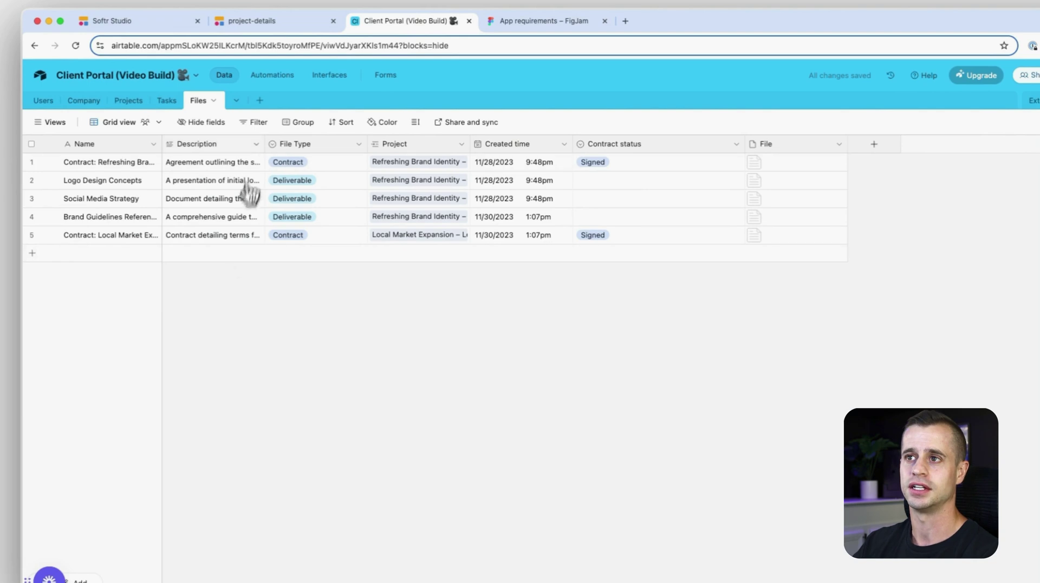
left_click(256, 144)
left_click(242, 172)
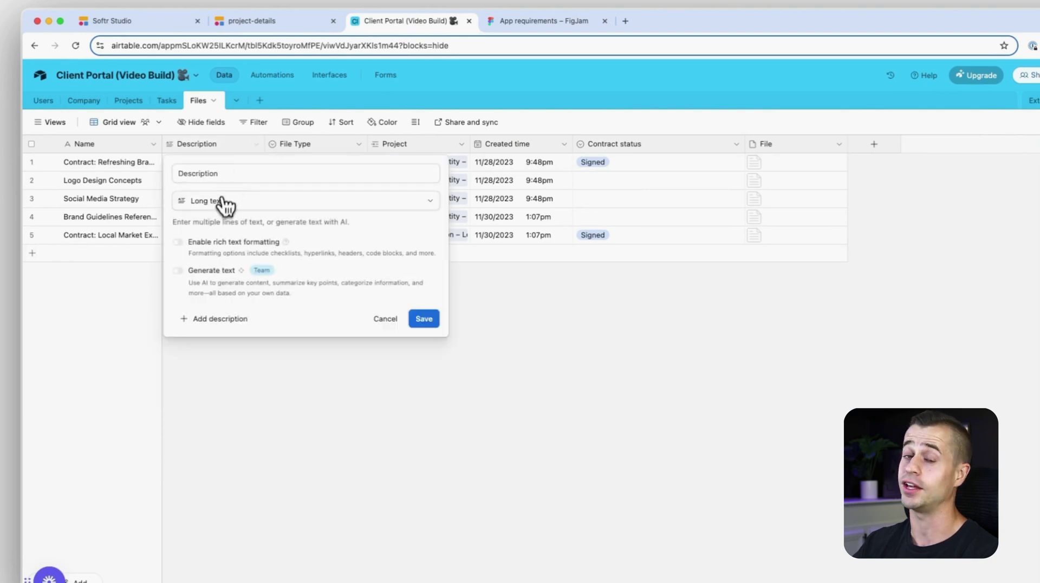
left_click(386, 318)
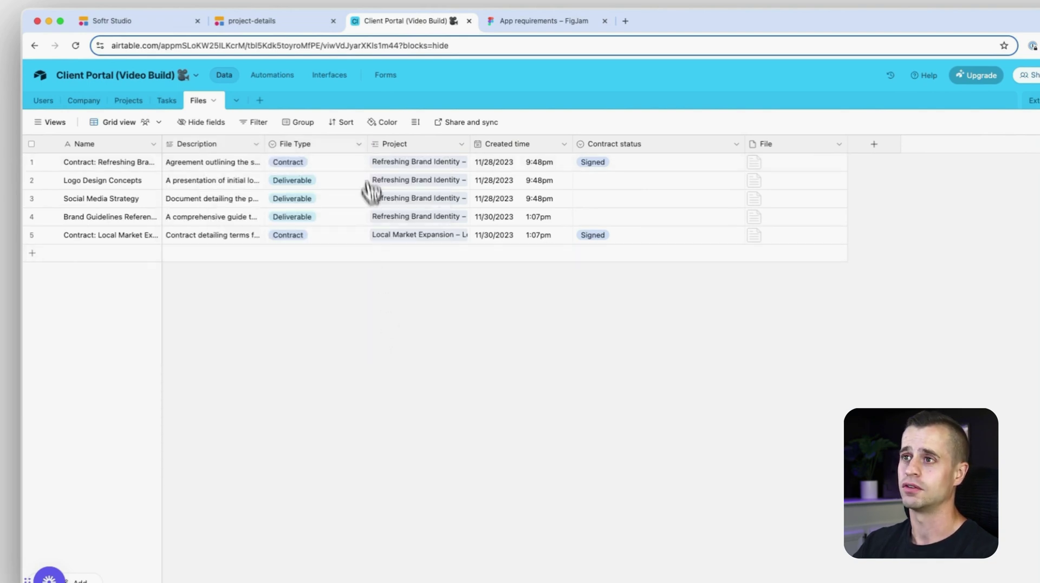
Review the configurations of the File Type field and the linked Project field in the Files table.
left_click(360, 146)
left_click(351, 169)
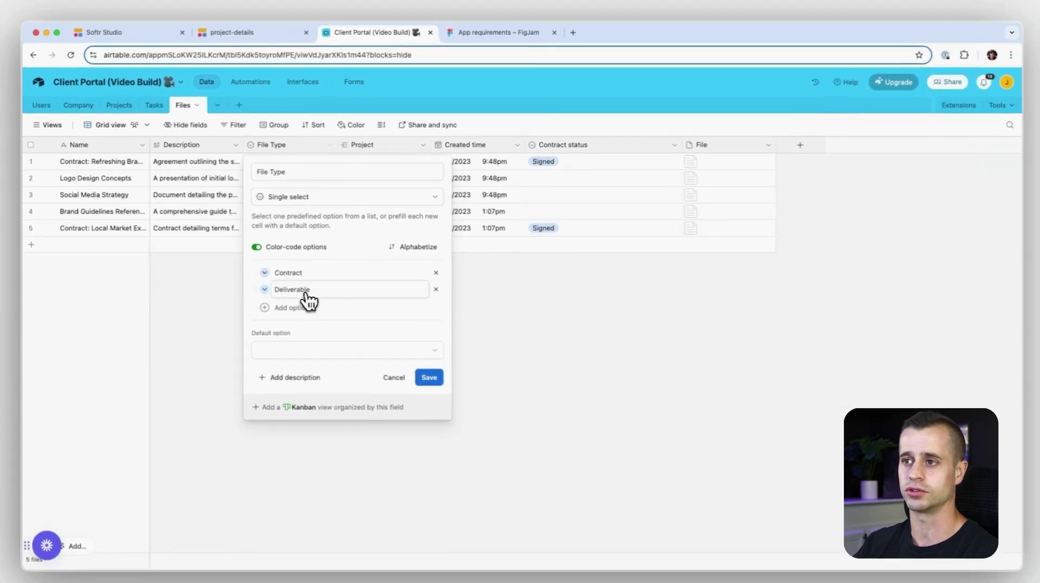
left_click(462, 195)
left_click(422, 145)
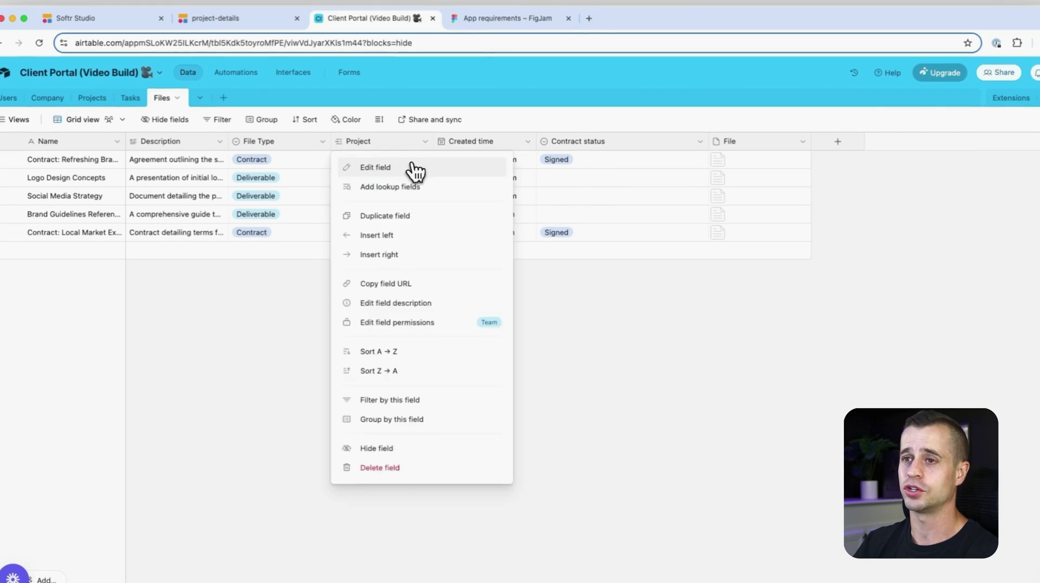
left_click(415, 168)
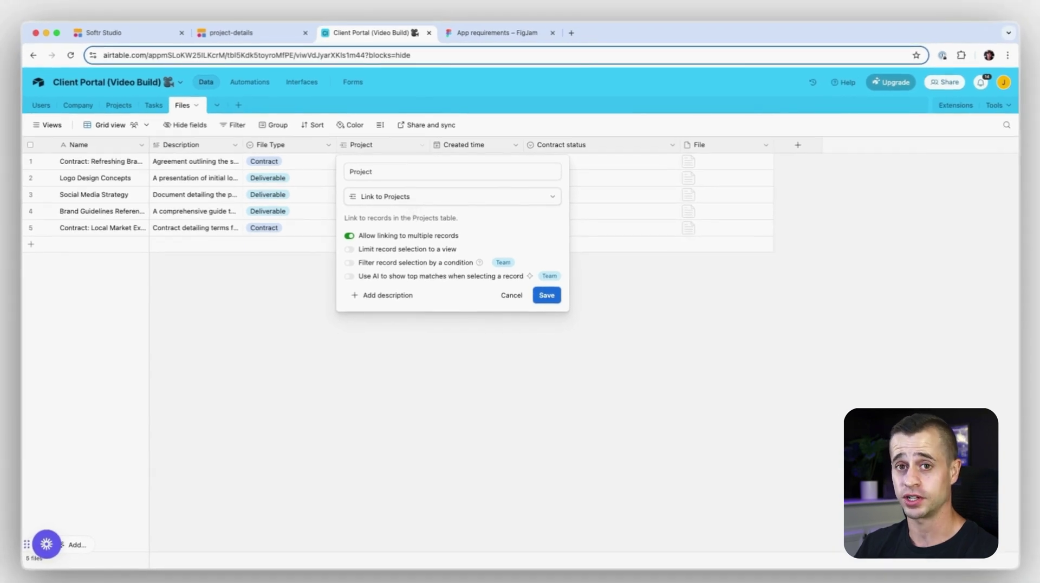
left_click(546, 294)
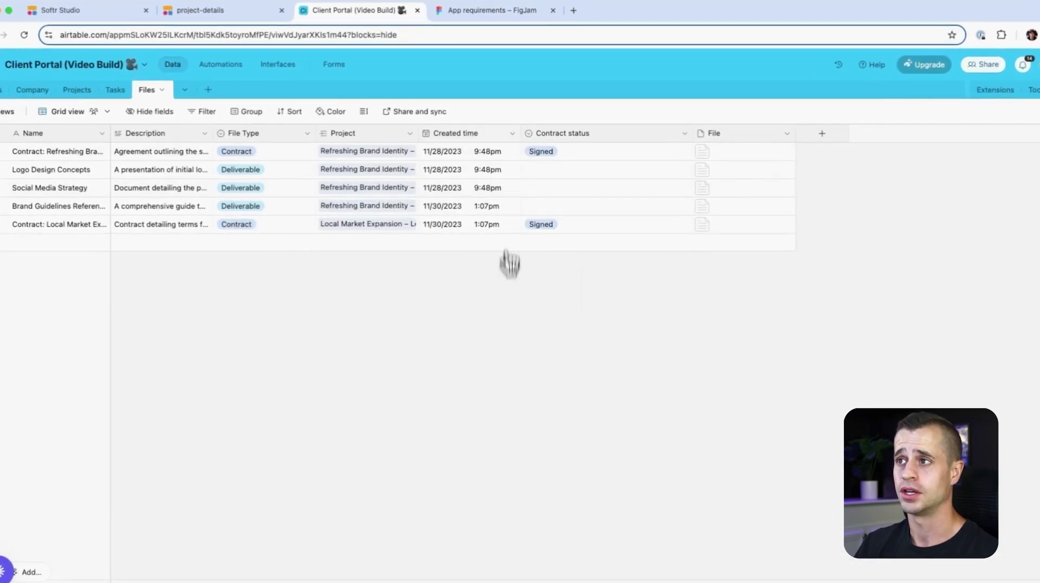
Examine the Created time field's configuration and the available field types, leaving the field as a date.
left_click(515, 144)
left_click(489, 161)
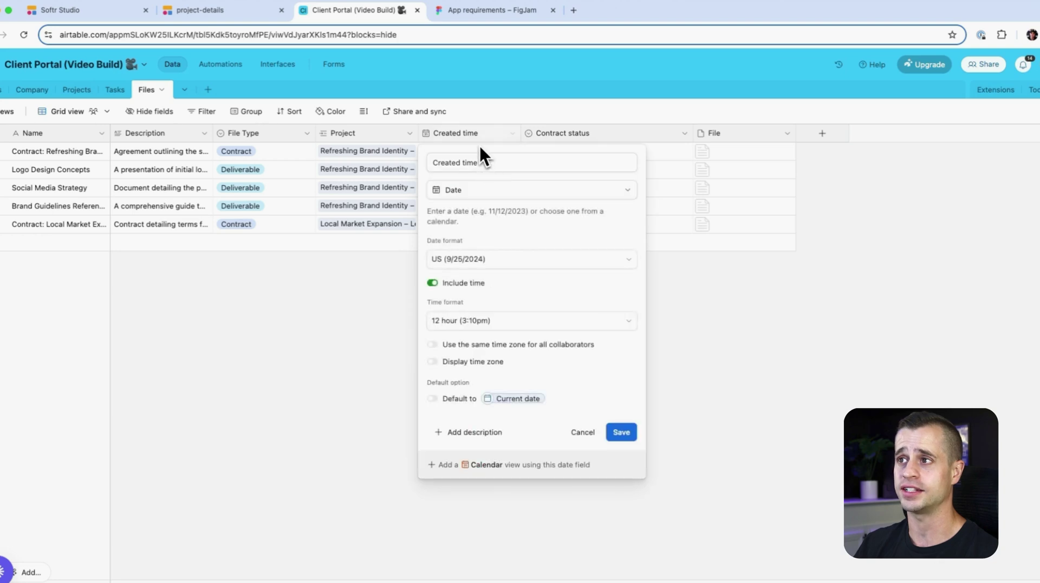
left_click(478, 191)
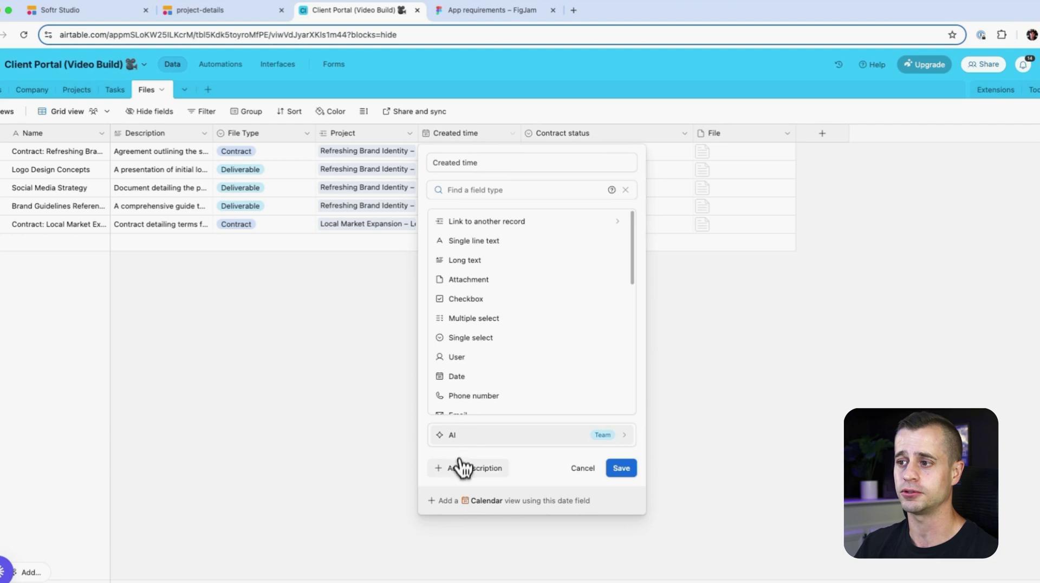
left_click(583, 467)
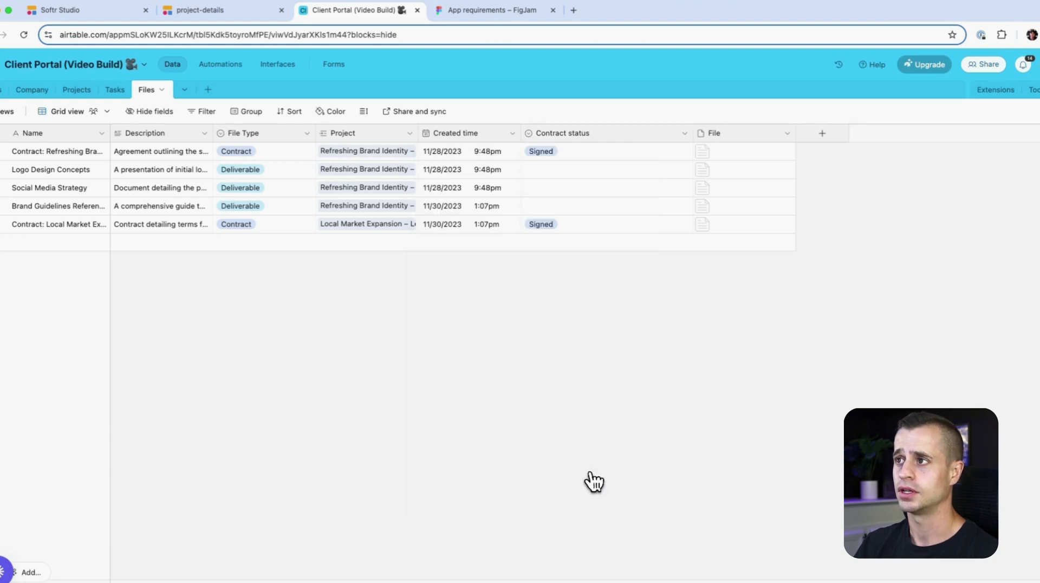
Set the default option of the Contract status field to Not signed and save the field.
left_click(684, 133)
left_click(547, 179)
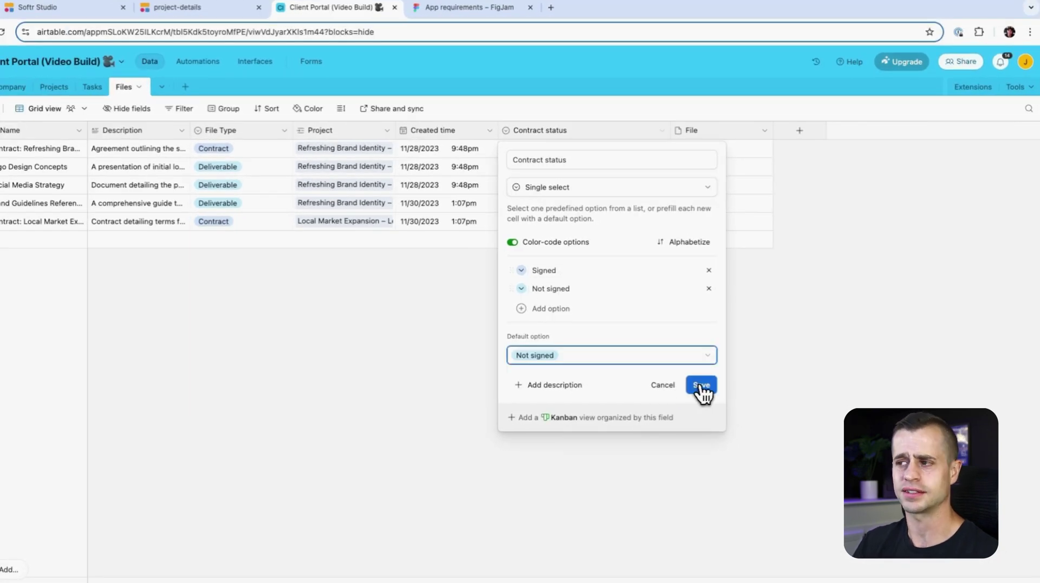
left_click(702, 386)
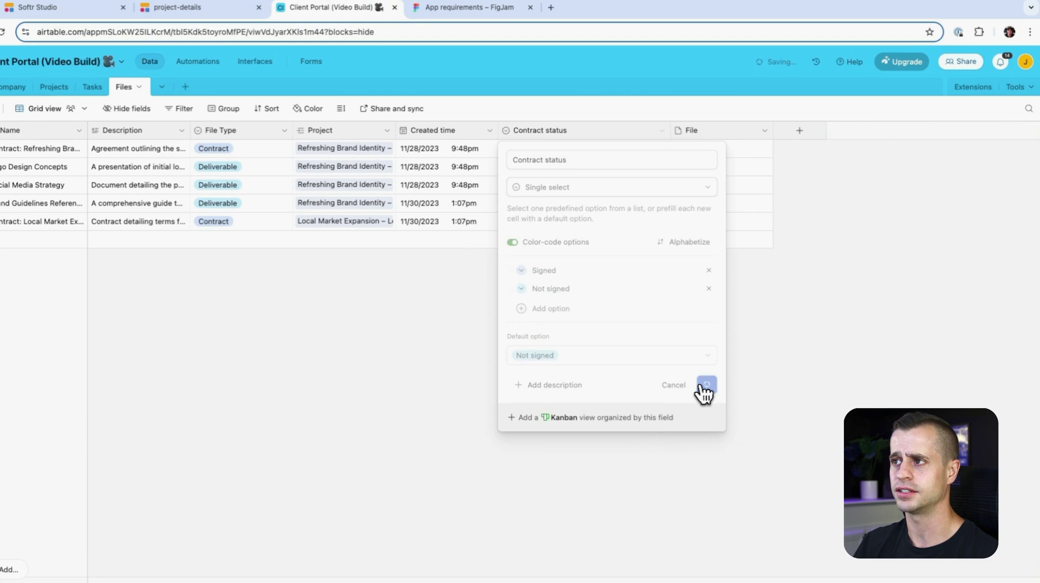
Set the contract status to Not signed for the Logo Design Concepts, Social Media Strategy and Brand Guidelines records.
double_click(530, 168)
left_click(534, 248)
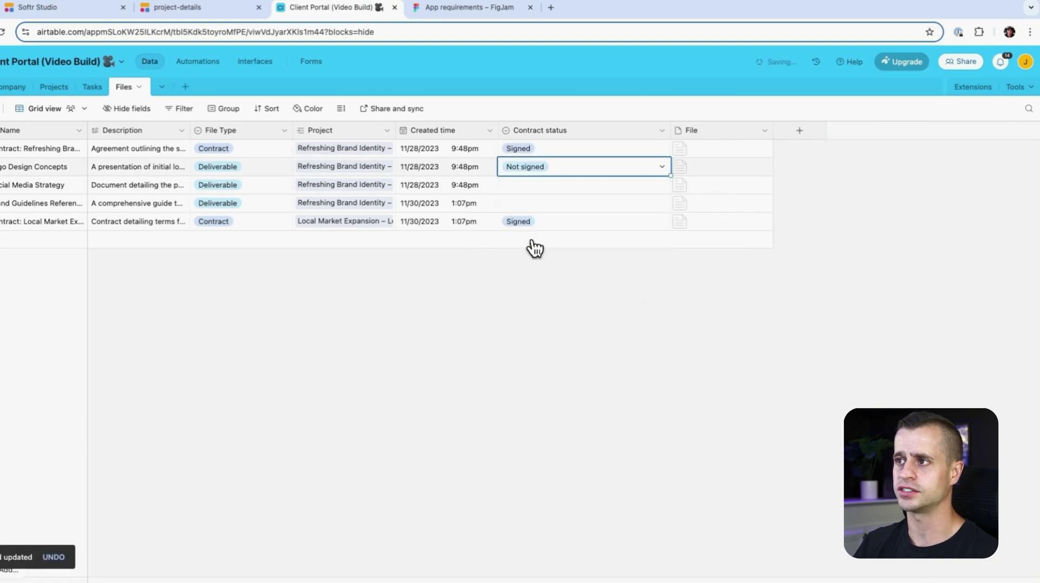
double_click(520, 187)
left_click(542, 263)
left_click(523, 209)
left_click(524, 211)
left_click(525, 283)
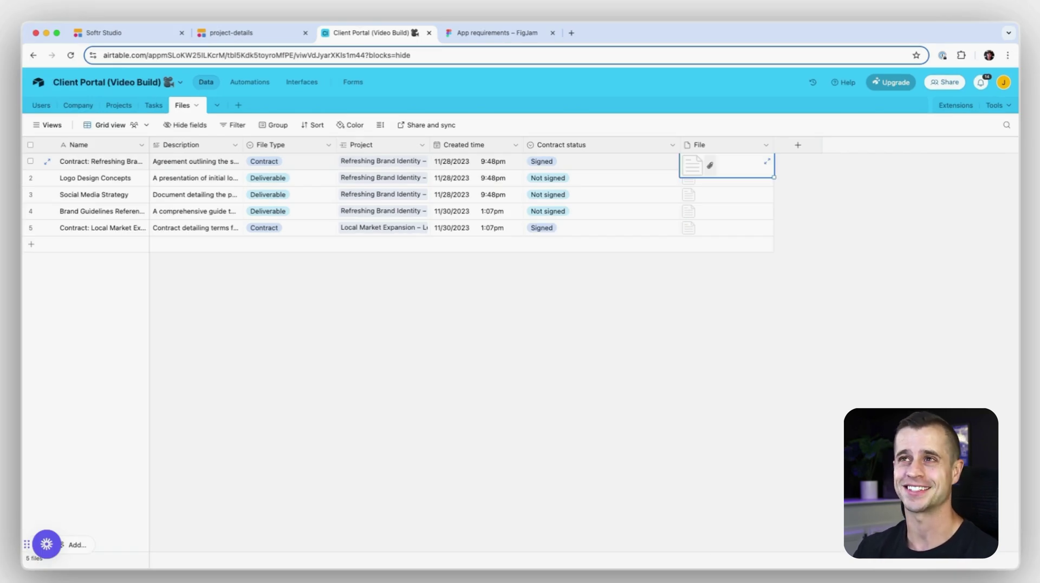
Switch to Softr Studio and create a new page named project-files in the client portal app.
left_click(139, 34)
left_click(45, 83)
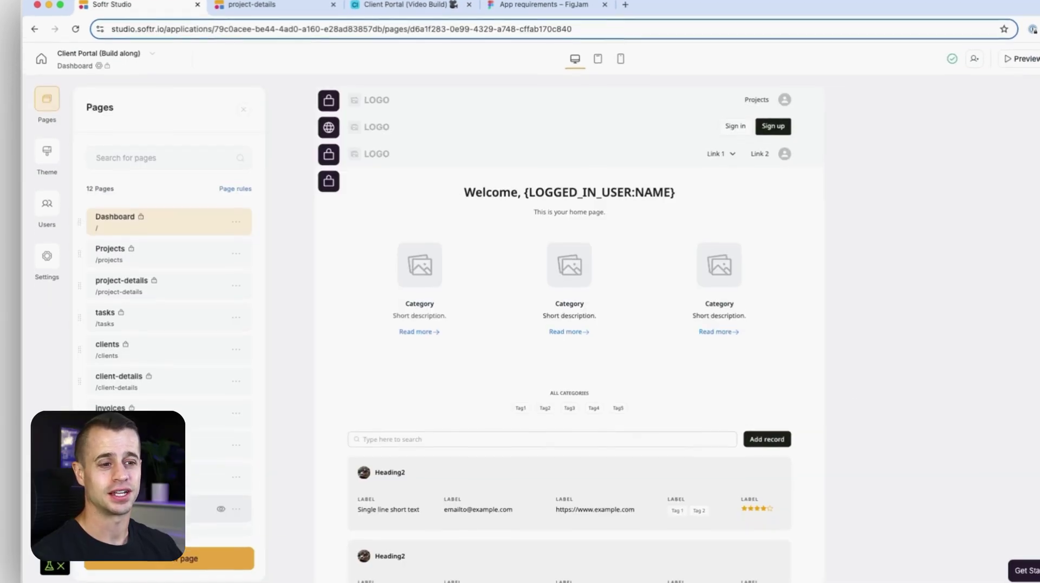
left_click(169, 564)
type("project-files")
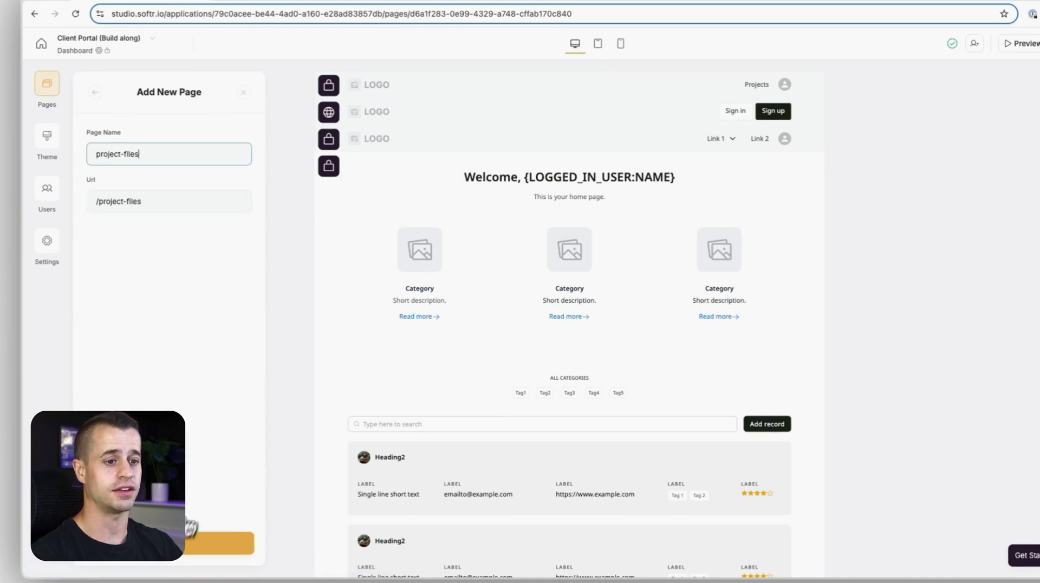
left_click(171, 550)
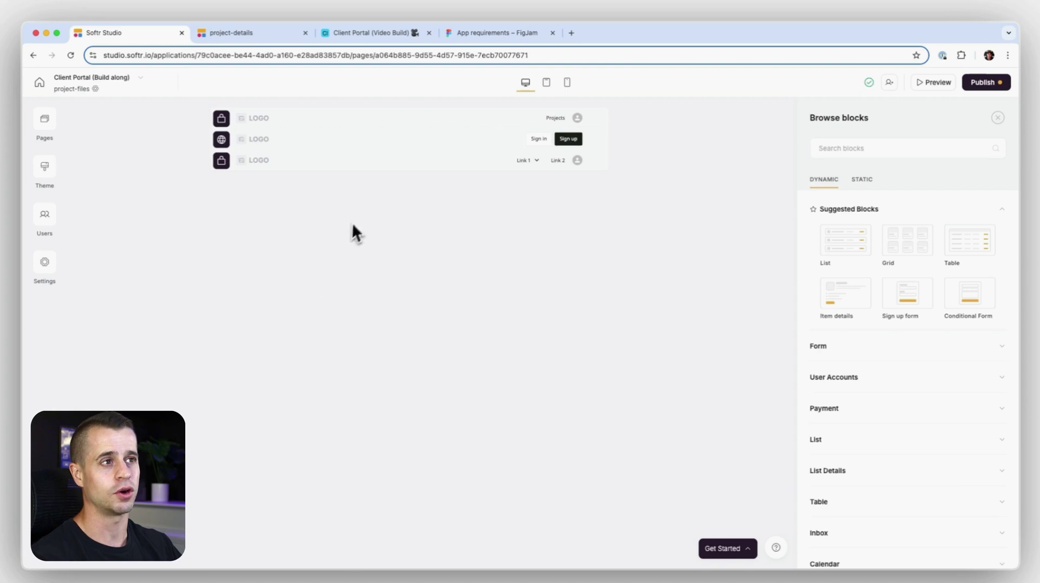
Add a "List details page with side image" block to the project-files page and connect it to the Projects table.
left_click(380, 178)
left_click(522, 180)
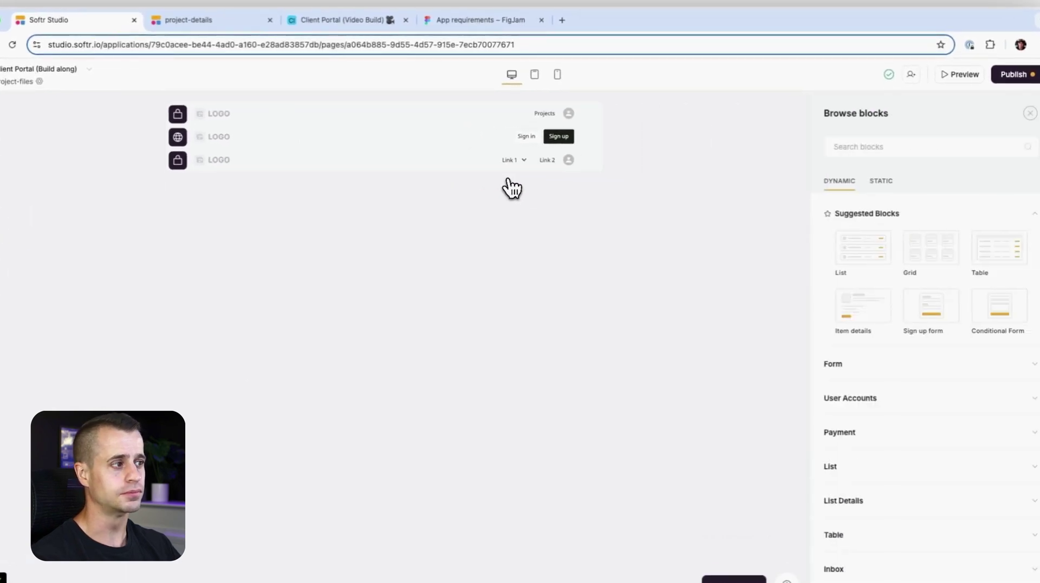
left_click(878, 500)
mouse_move(879, 509)
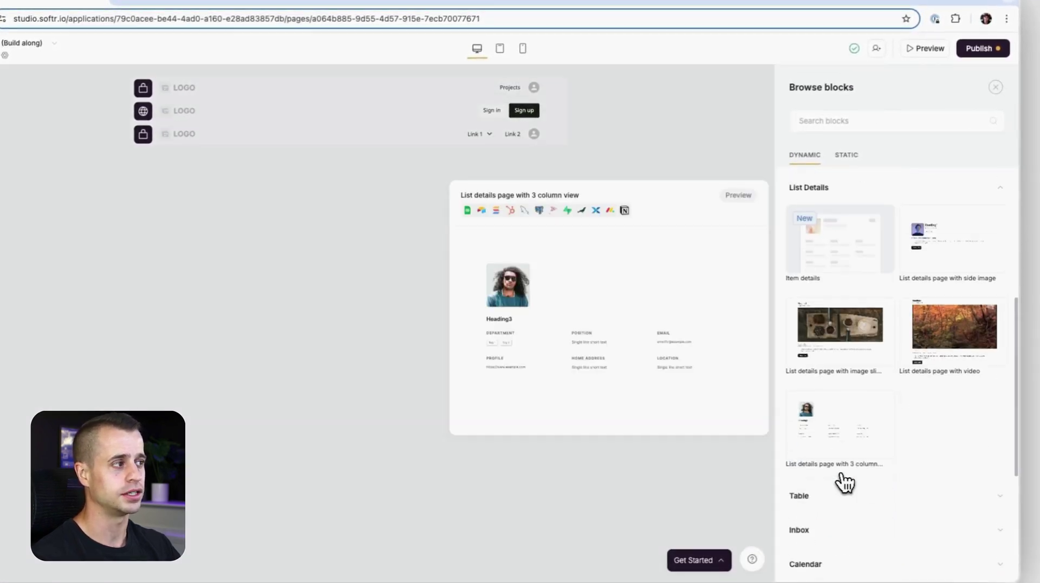
left_click(953, 245)
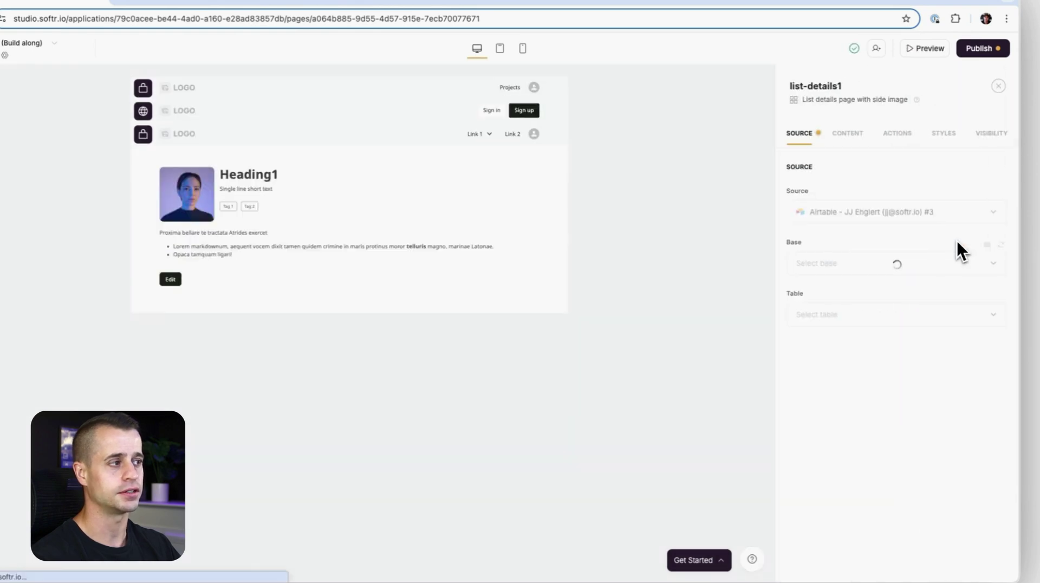
left_click(851, 320)
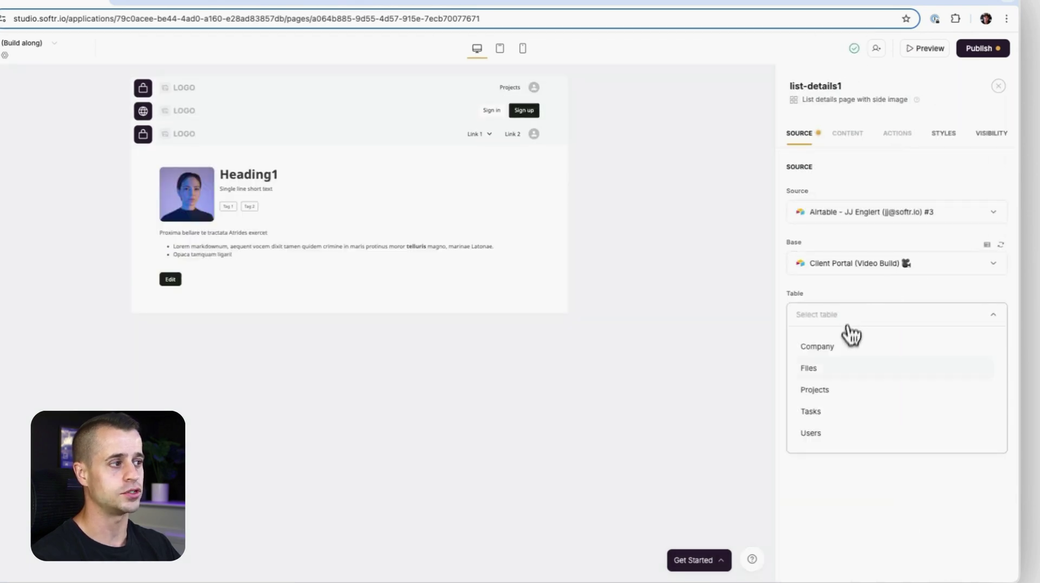
left_click(841, 389)
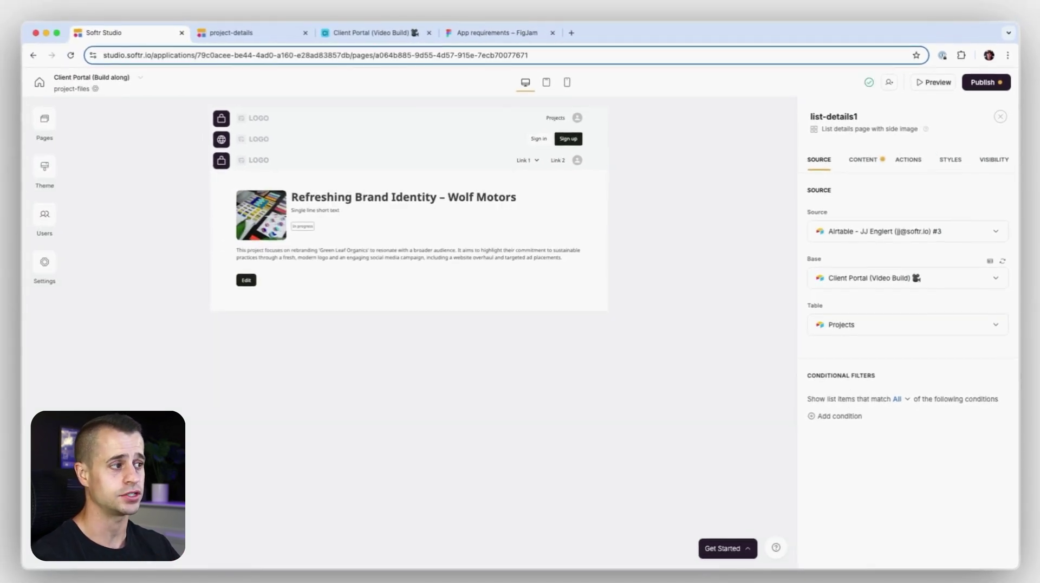
Add a conditional filter to the details block so that Project Name is the logged-in user's Projects.
left_click(840, 415)
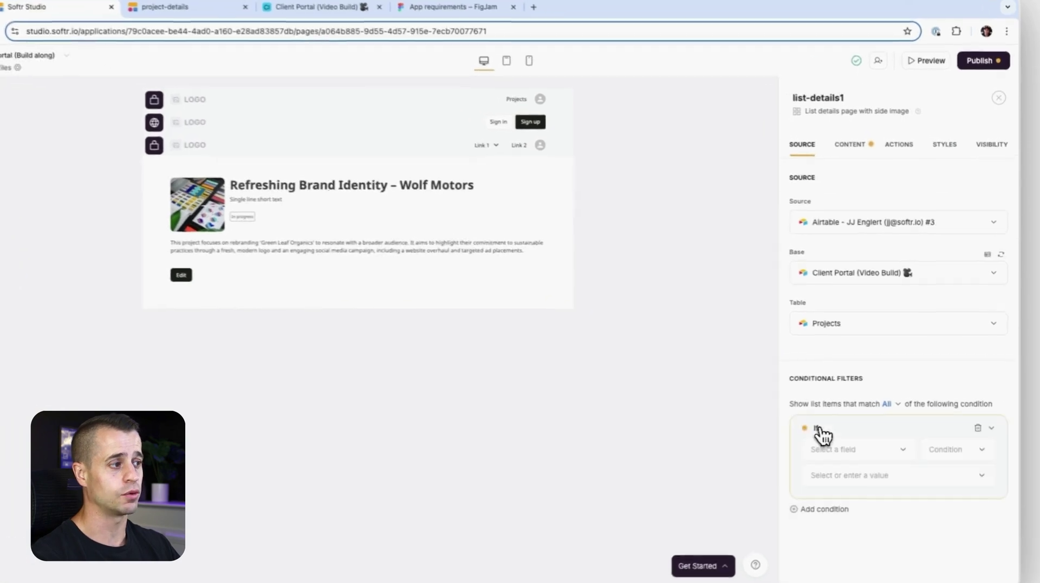
left_click(843, 461)
left_click(845, 410)
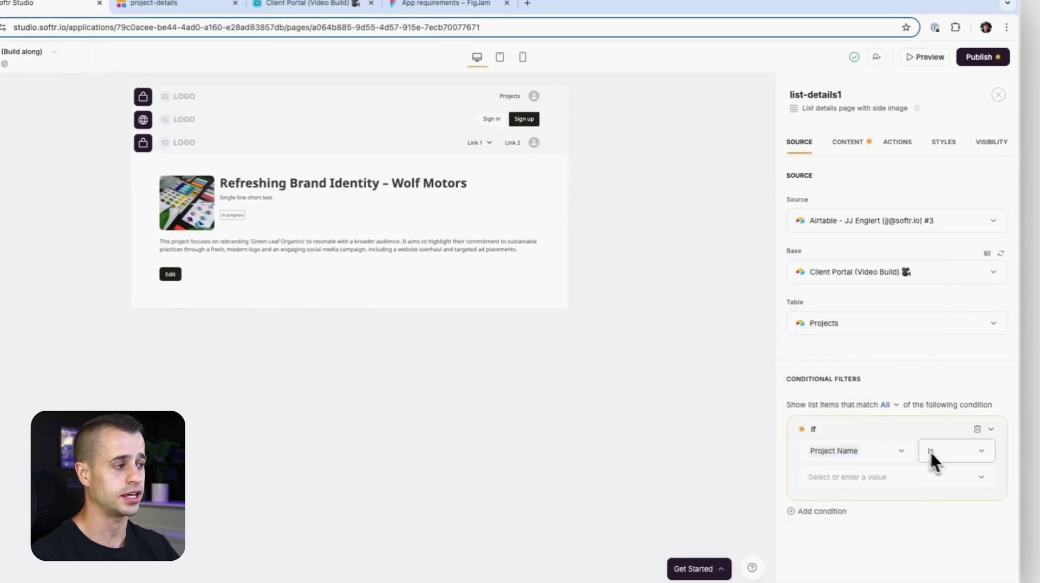
left_click(878, 485)
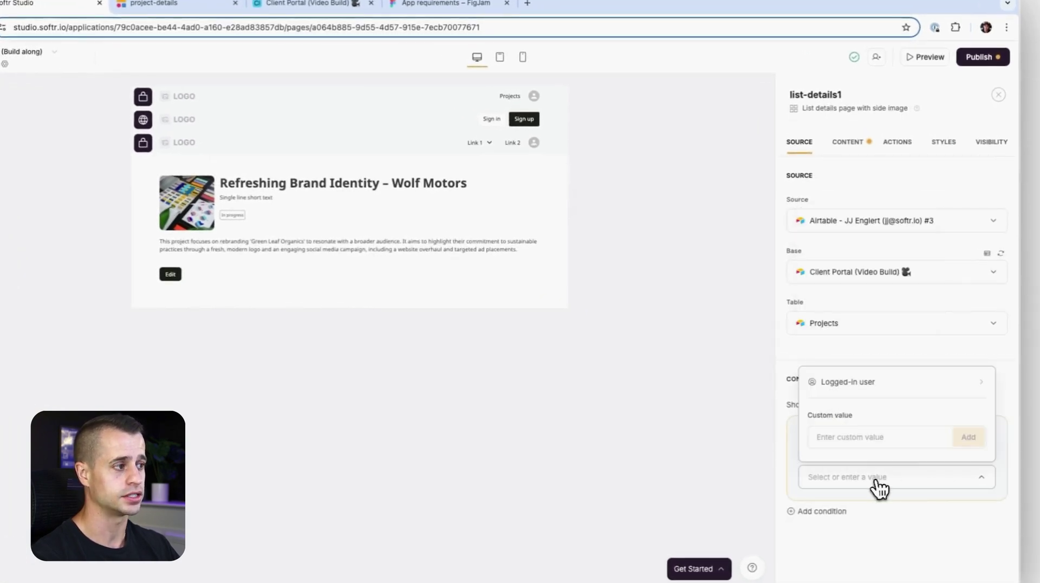
left_click(865, 398)
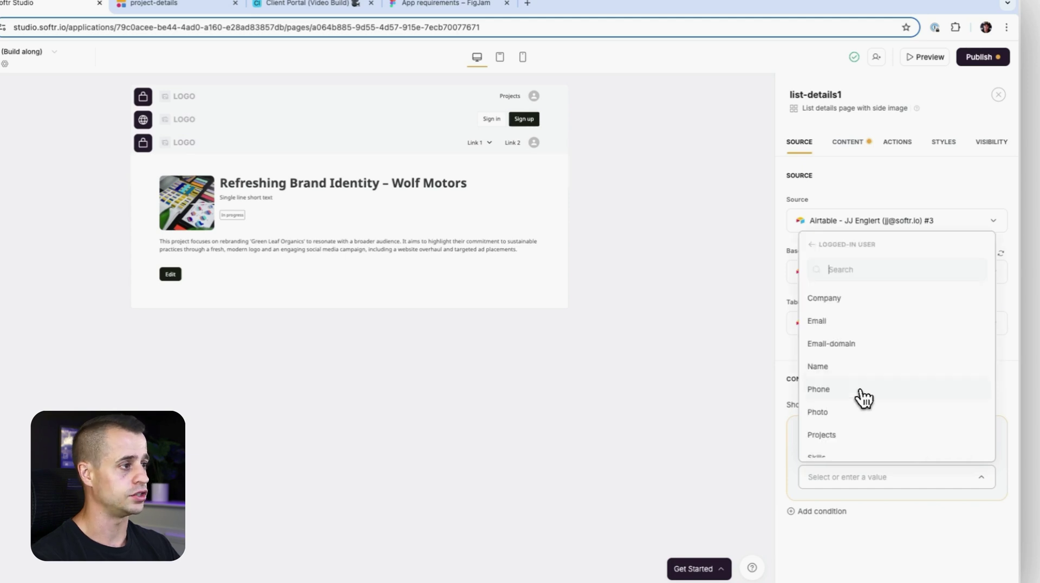
left_click(859, 434)
scroll(883, 496, "down", 1)
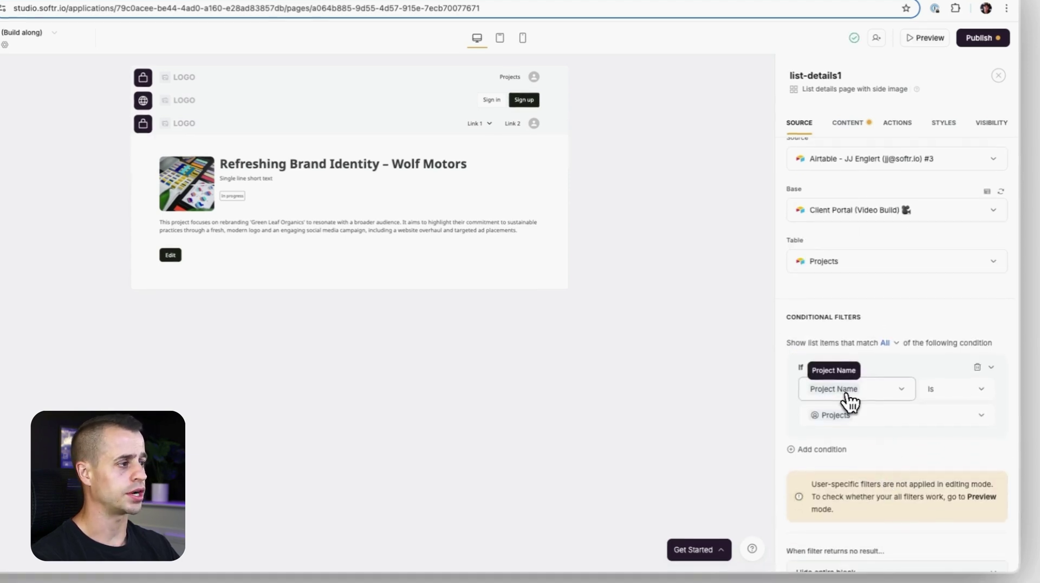
left_click(851, 425)
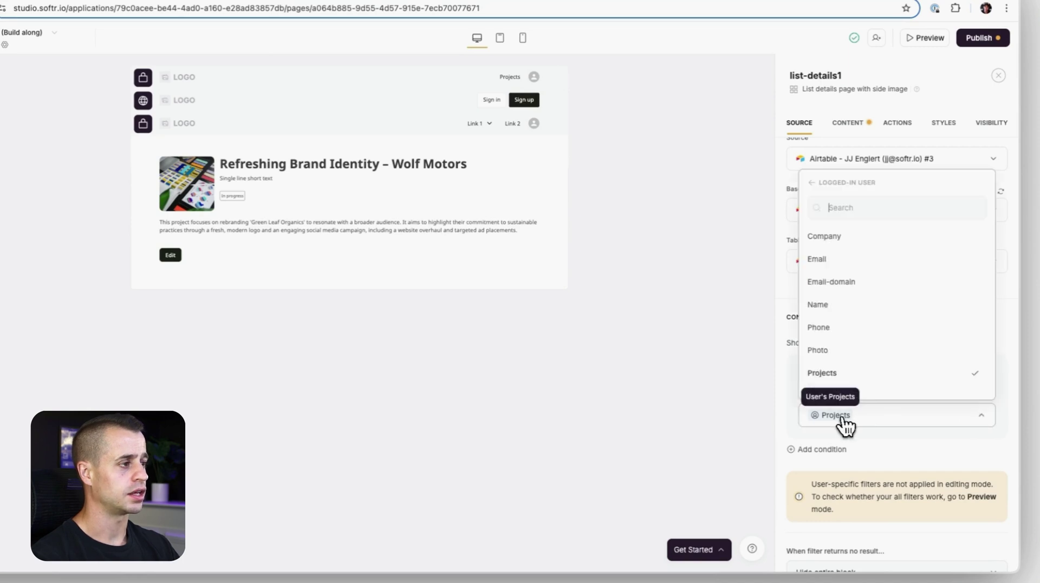
left_click(890, 437)
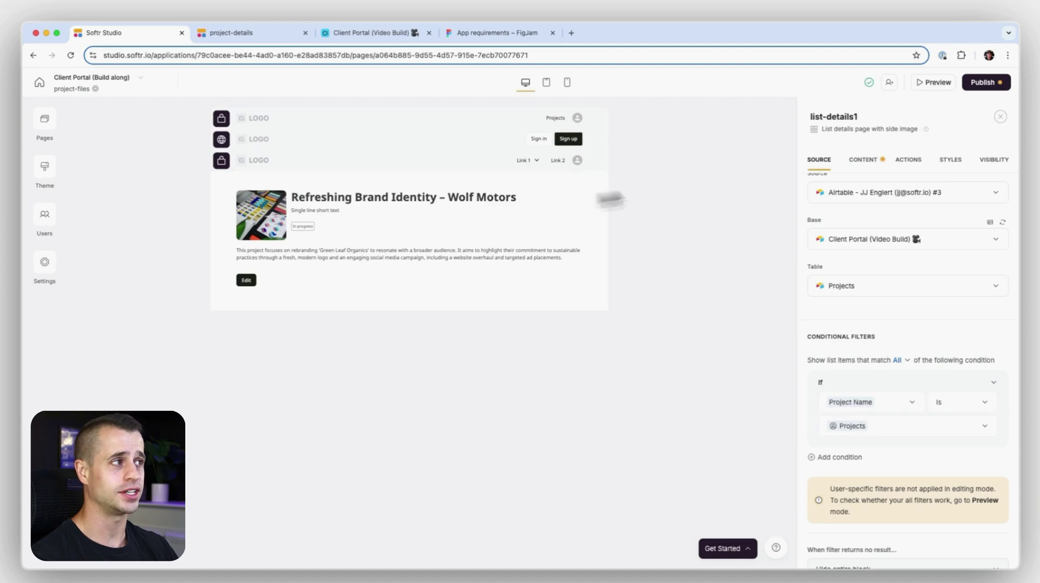
Hide the Cover Image, Text, Project Status and Project Description fields in the details block.
left_click(863, 159)
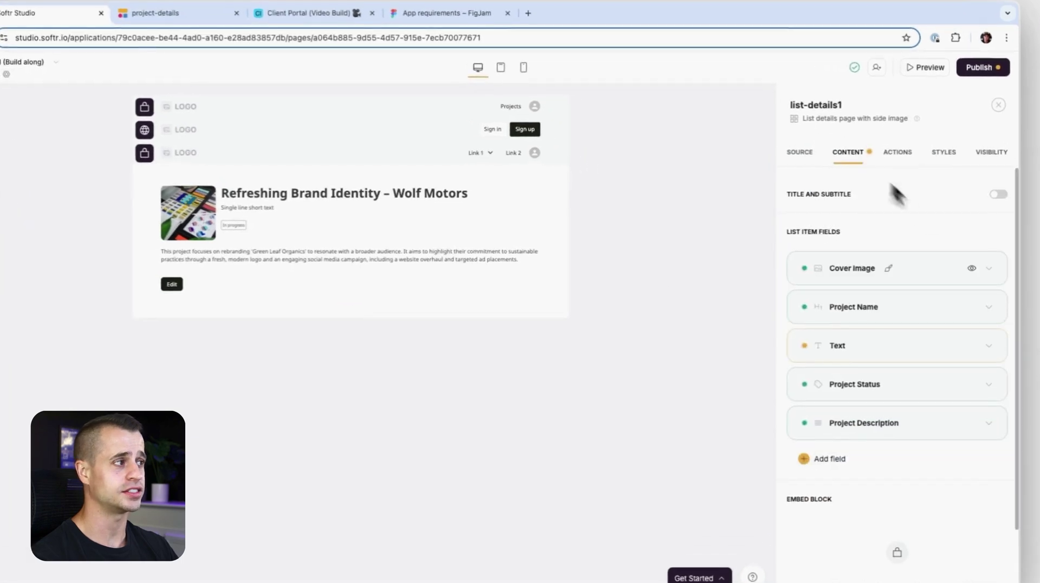
left_click(972, 267)
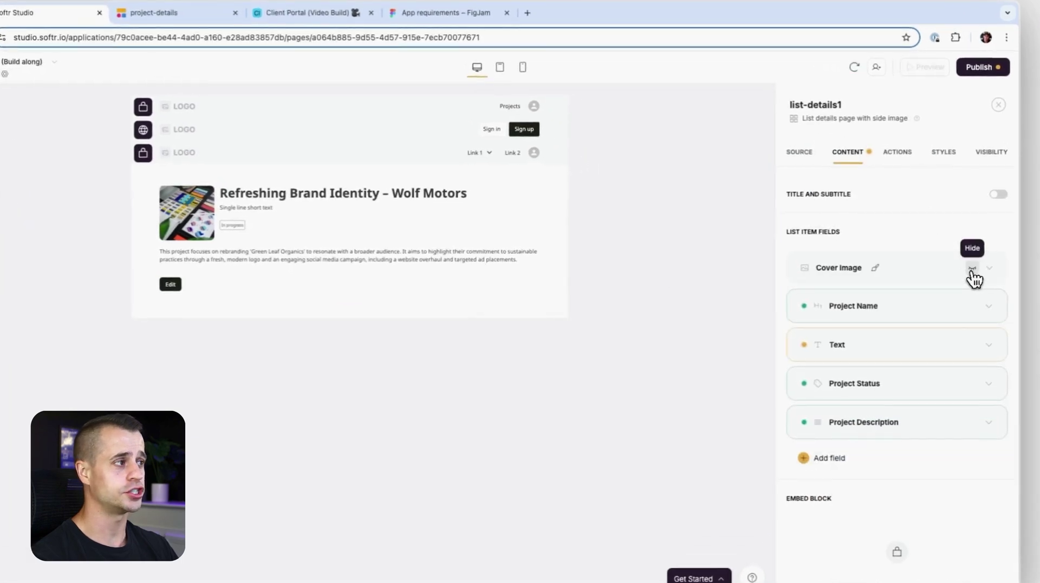
left_click(972, 345)
left_click(973, 382)
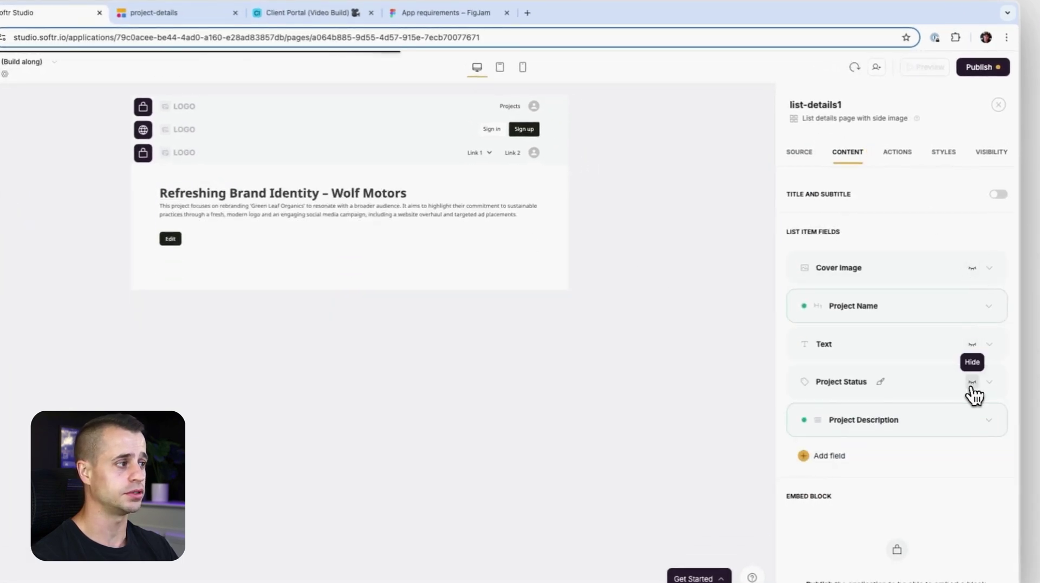
left_click(972, 420)
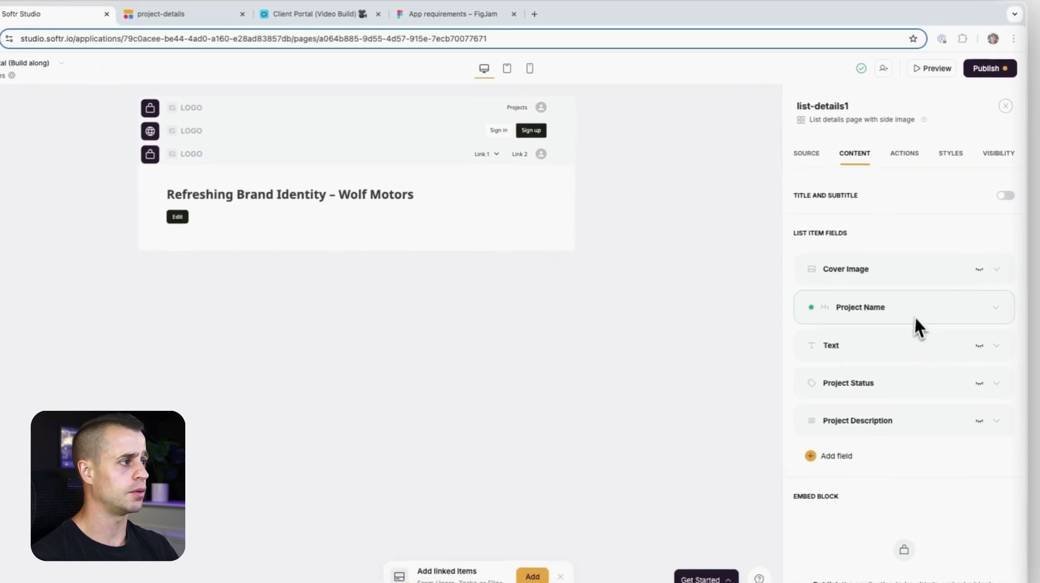
Set the Project Name field's text size to L and its text color to #616161 in the details block.
left_click(899, 310)
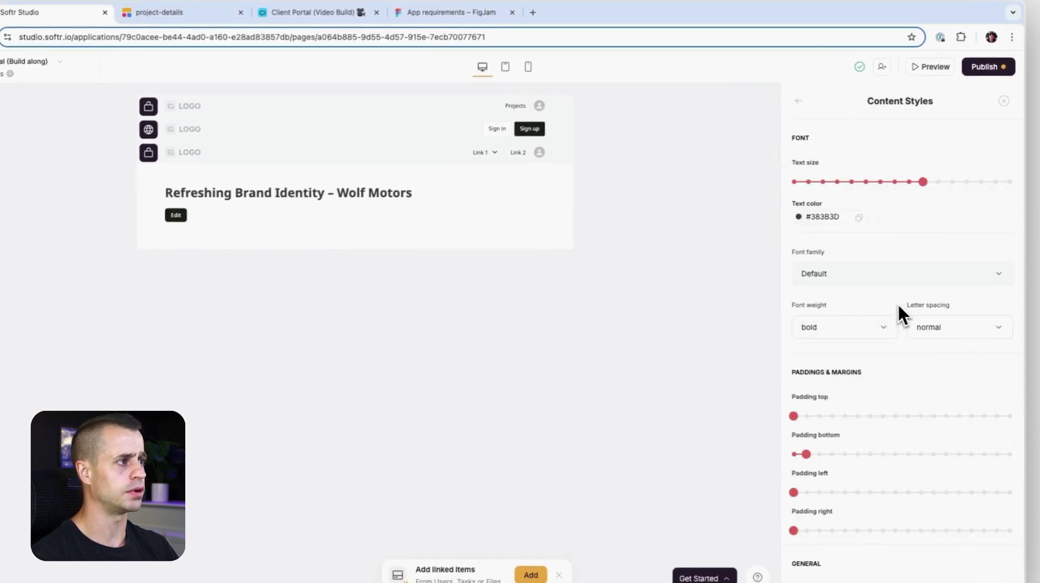
left_click_drag(880, 183, 866, 187)
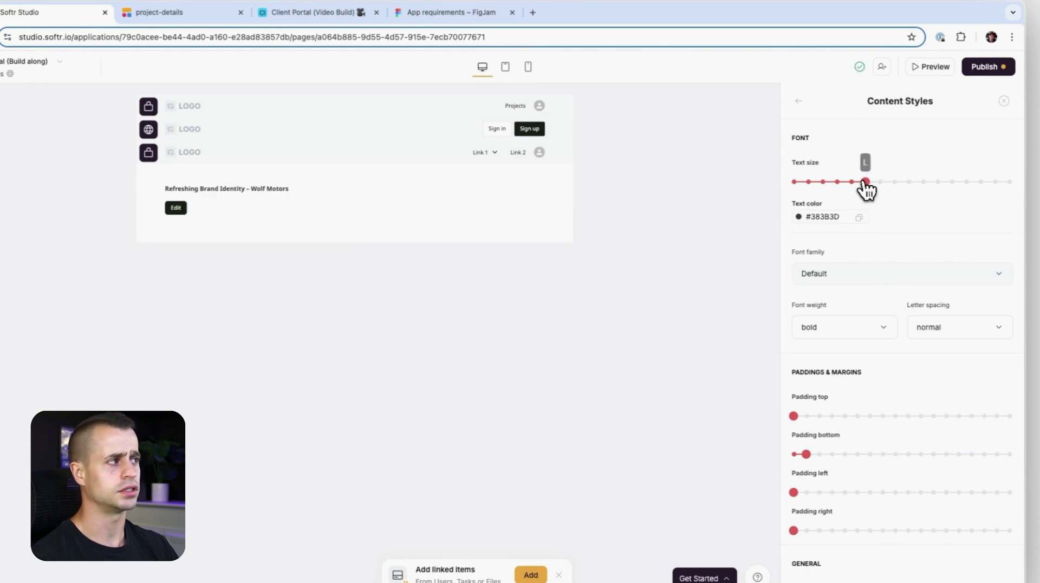
scroll(854, 311, "down", 4)
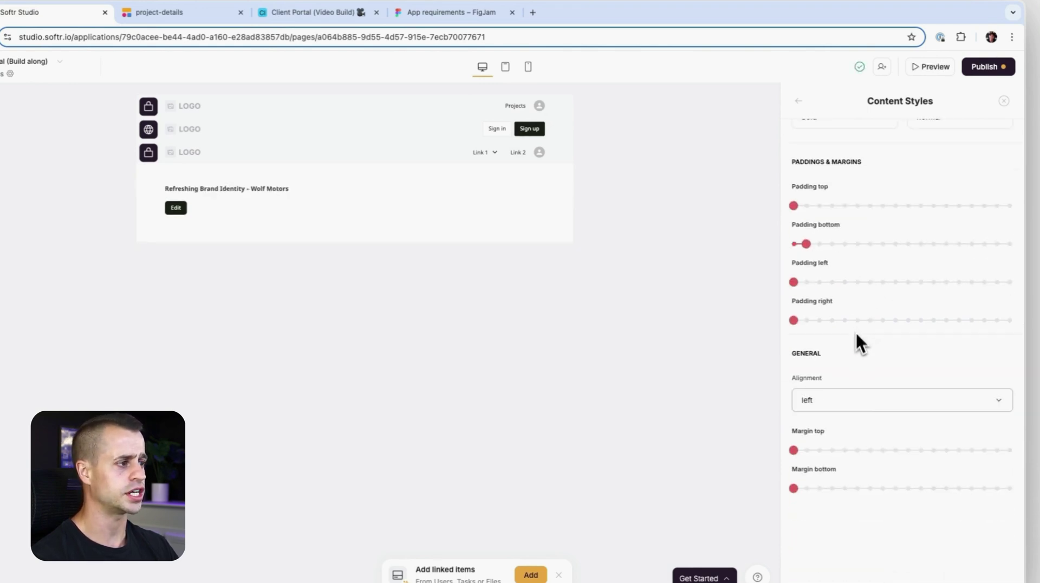
scroll(857, 407, "up", 4)
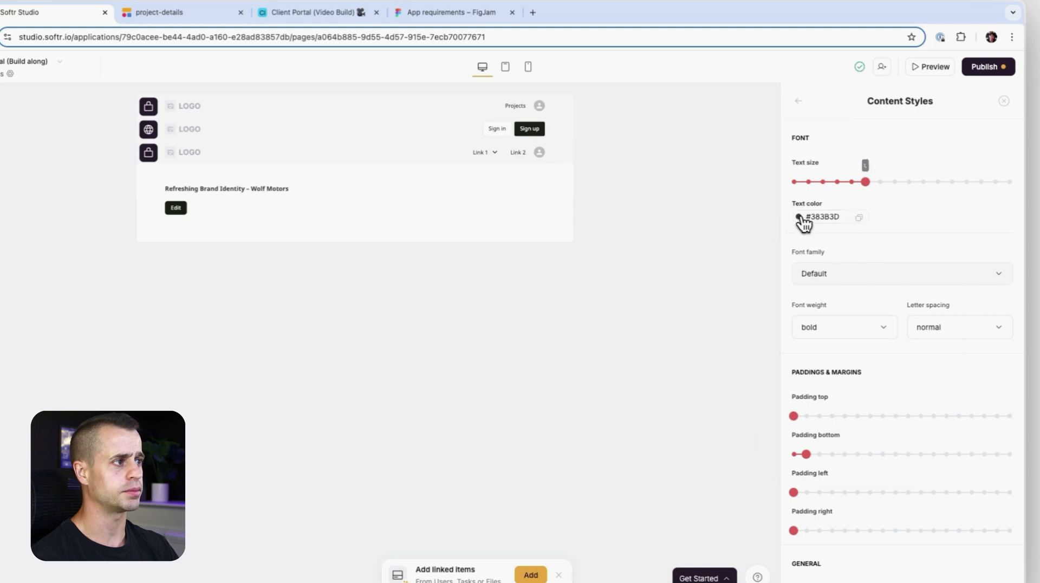
left_click(800, 217)
left_click(841, 379)
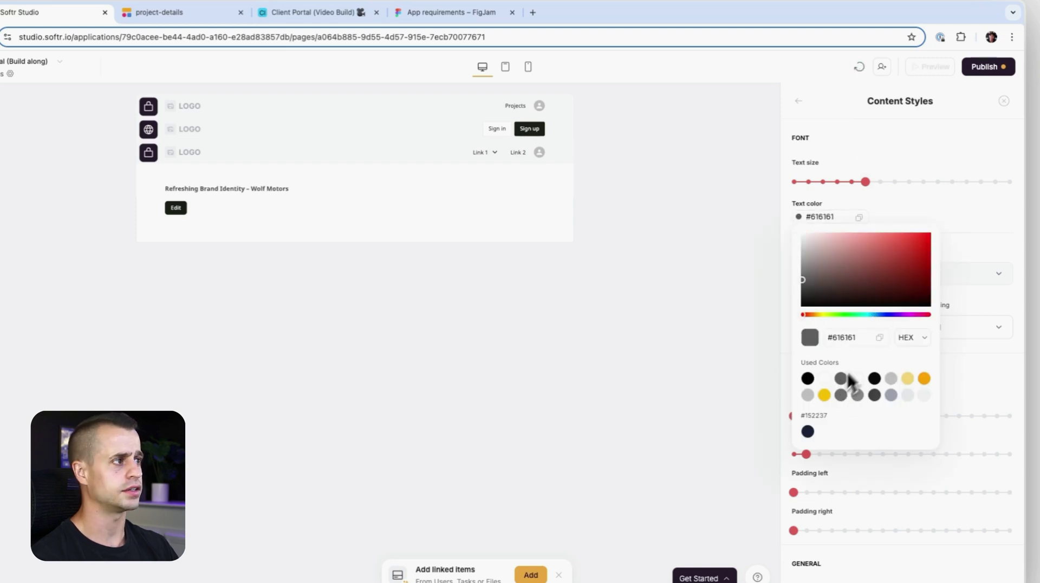
left_click(938, 213)
Set the Project Name field's font weight to Default (normal) and return to the block's content settings.
left_click(854, 328)
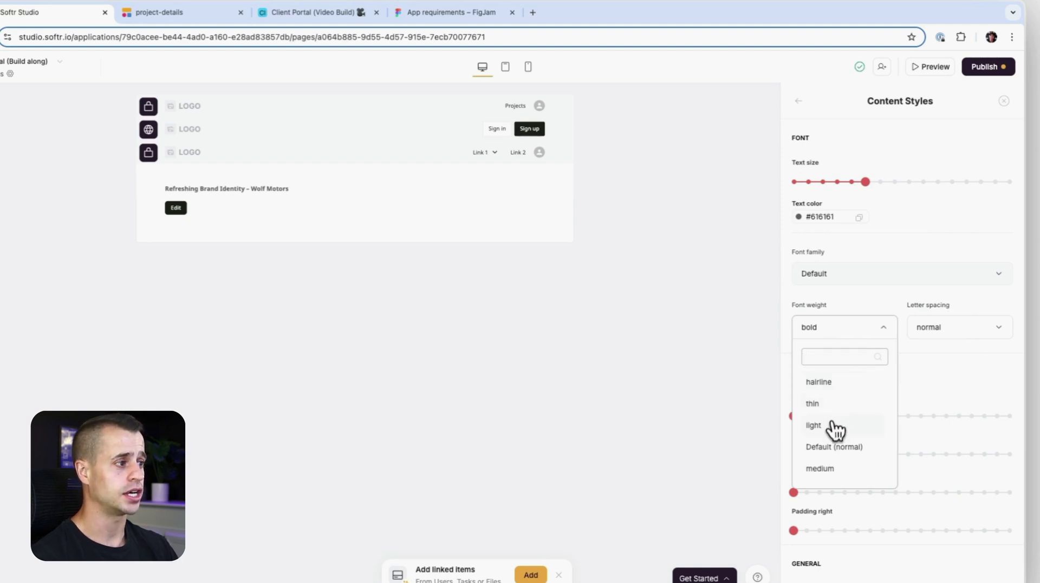
left_click(839, 446)
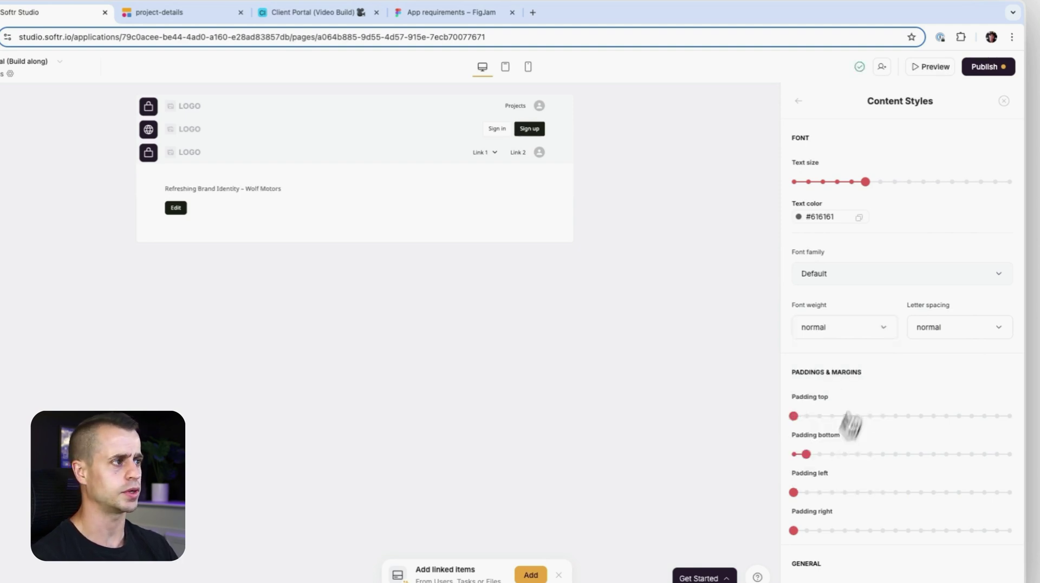
left_click(799, 102)
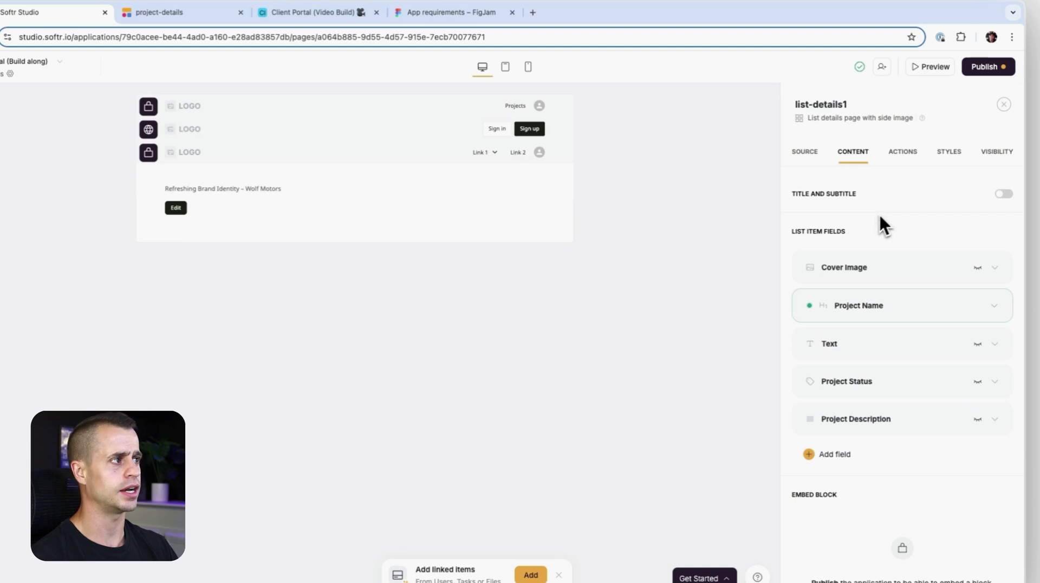
Delete the Edit item button from the details block on the project-files page.
left_click(923, 154)
left_click(962, 227)
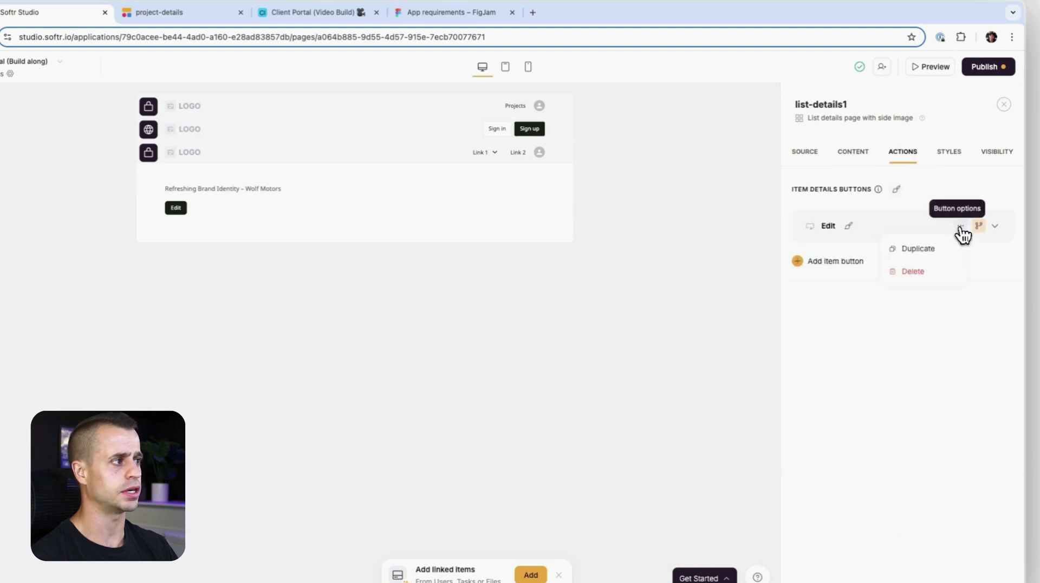
left_click(938, 271)
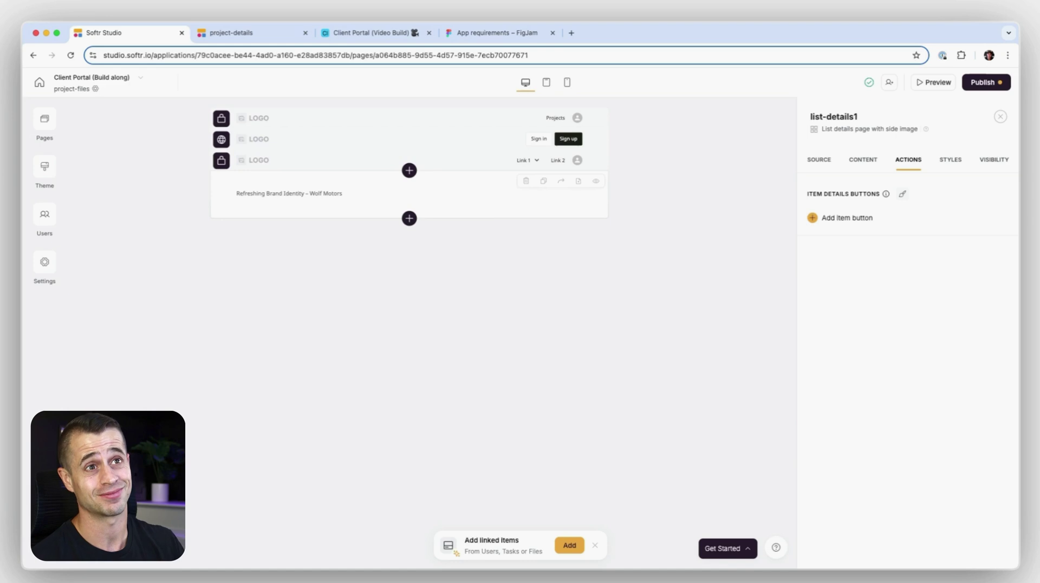
On the project-details page, set the Files button's details page action to open project-files.
left_click(44, 119)
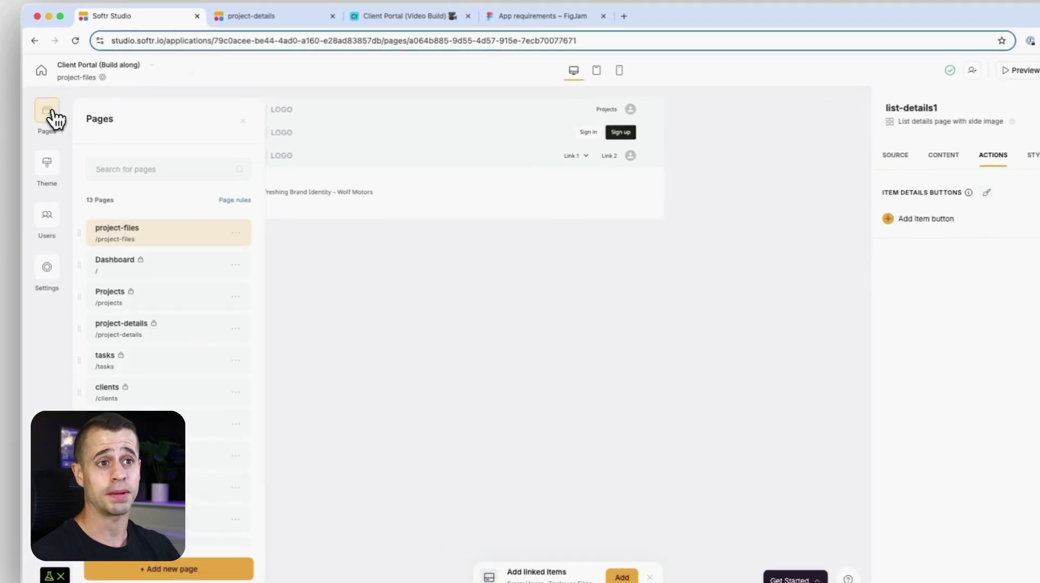
left_click(183, 327)
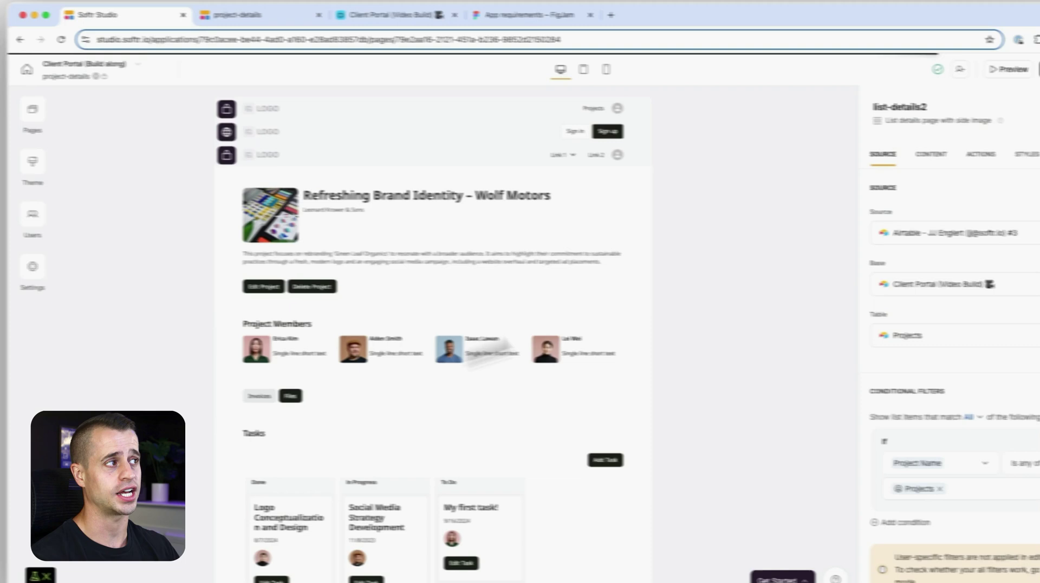
left_click(916, 156)
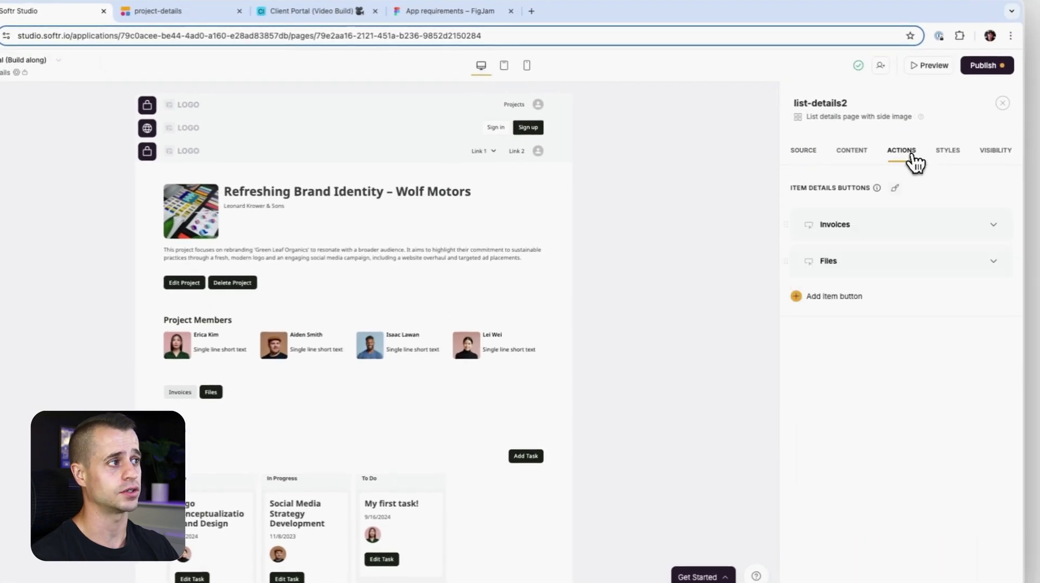
left_click(940, 270)
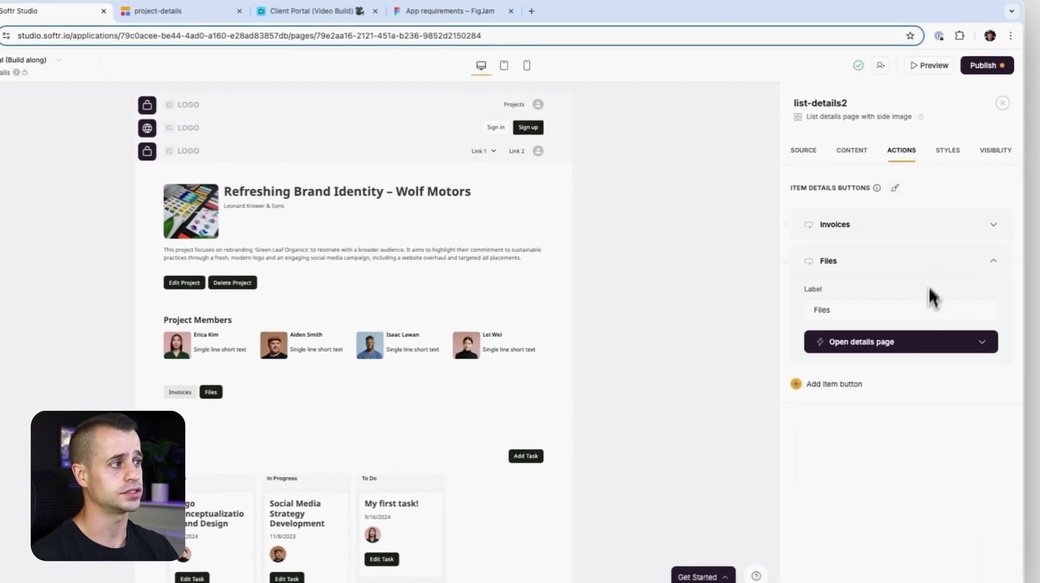
left_click(906, 343)
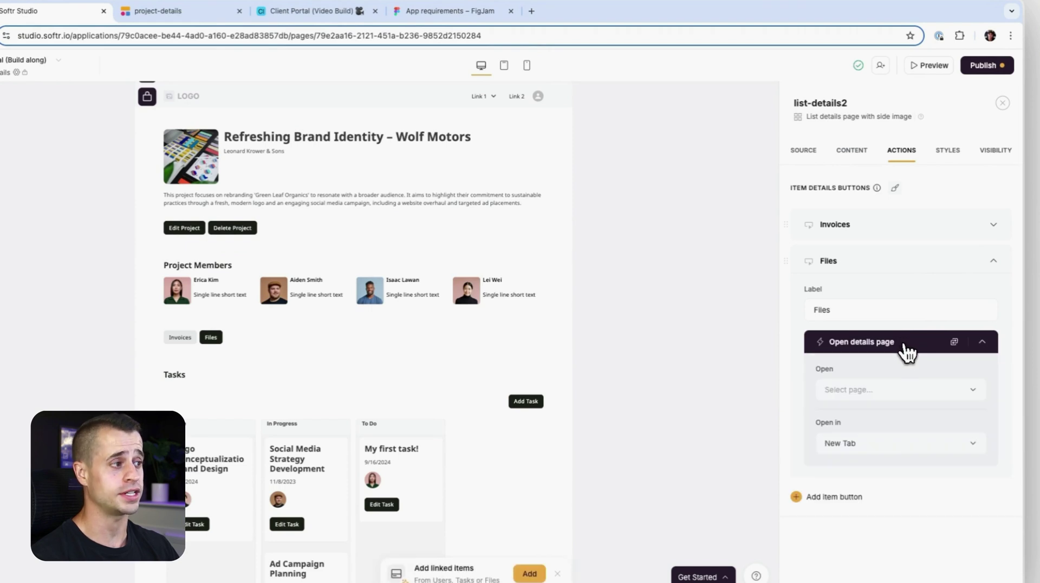
left_click(890, 391)
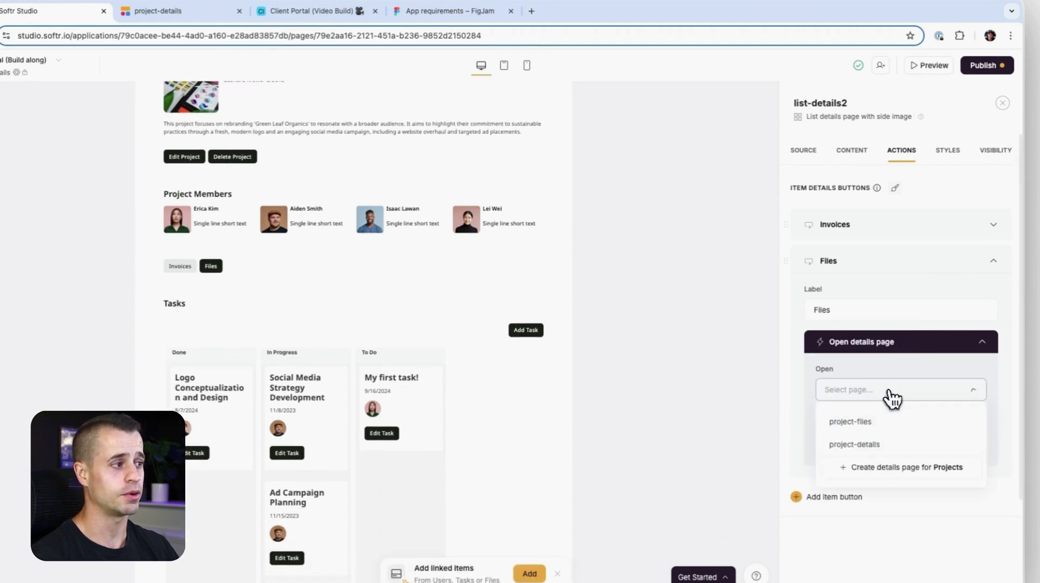
left_click(888, 428)
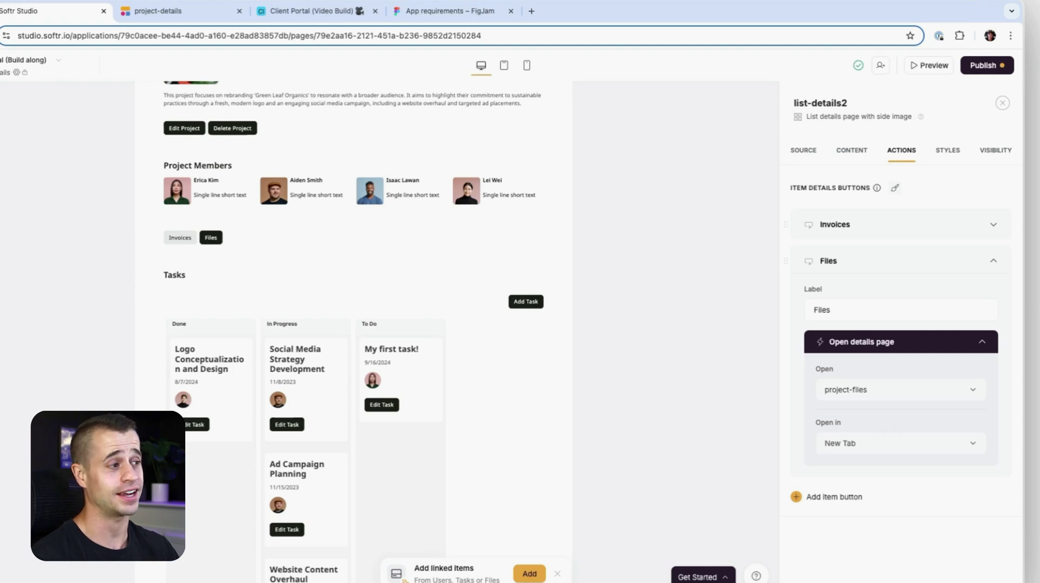
Make the Files button open its page in a modal of the sliding type.
left_click(883, 444)
left_click(875, 370)
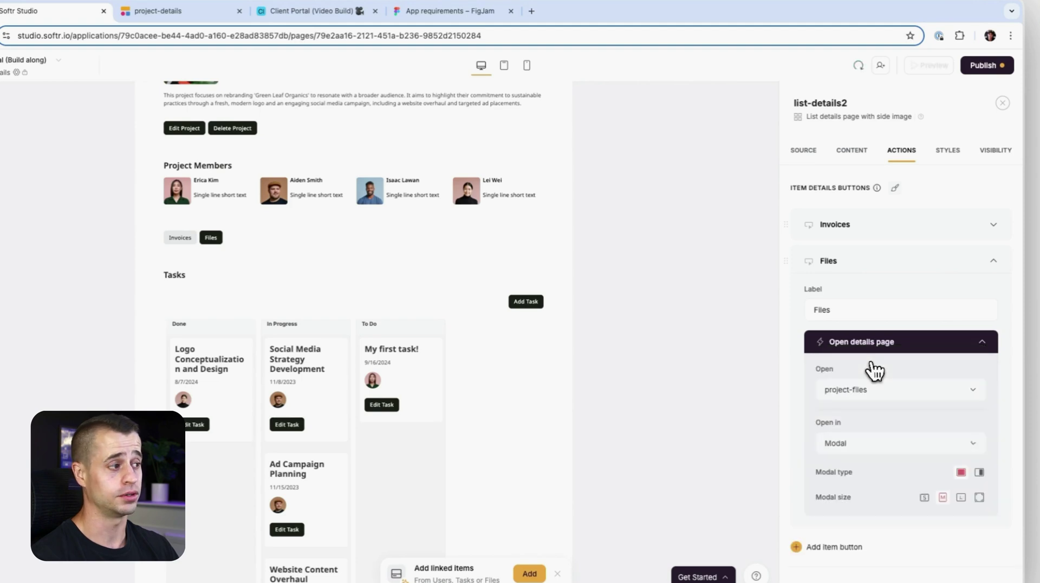
left_click(980, 472)
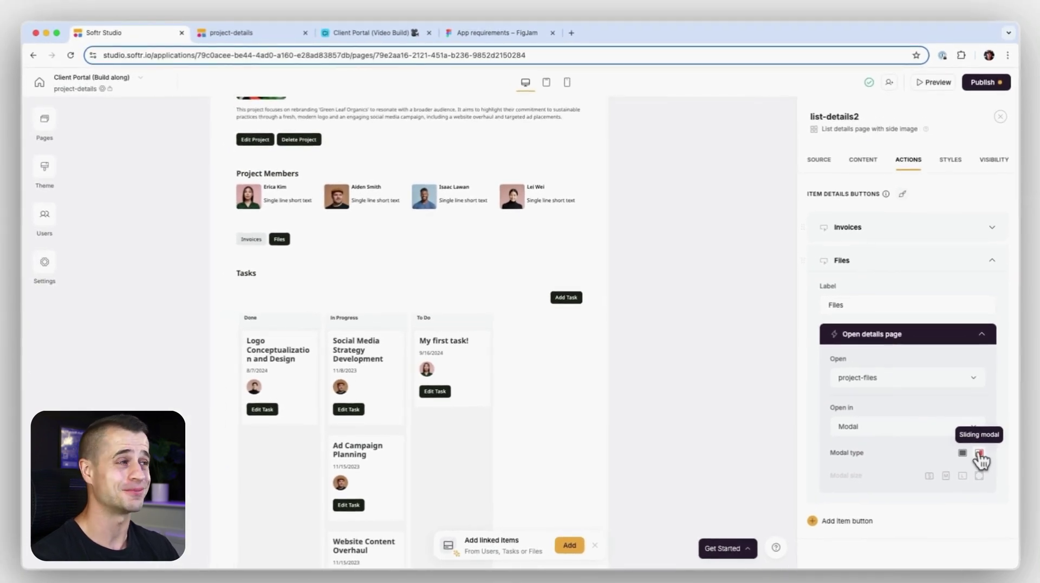
Preview the project-details page and check how the Files button's sliding modal opens and displays the project name.
left_click(933, 82)
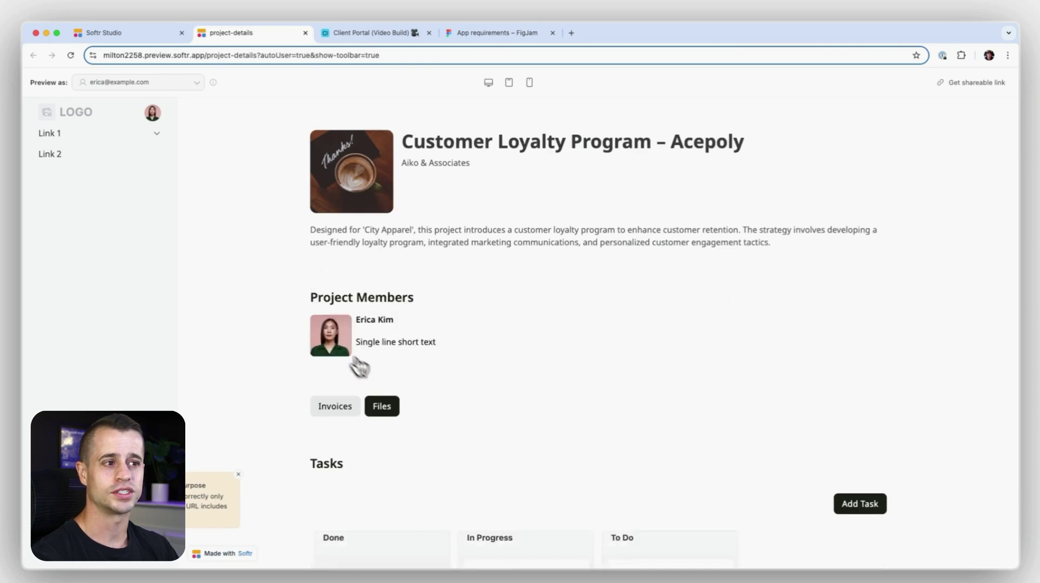
left_click(381, 413)
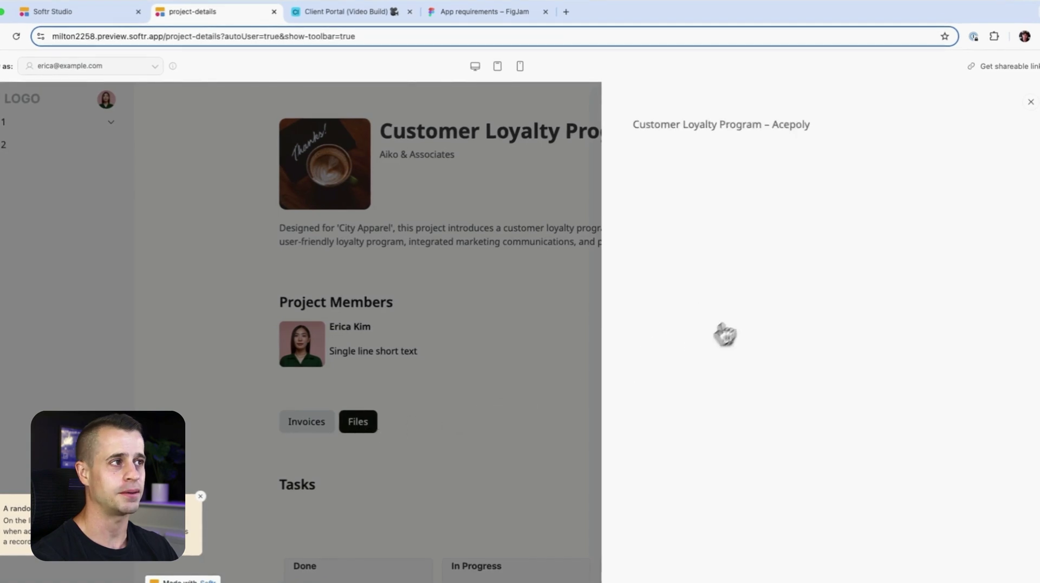
left_click_drag(697, 130, 775, 128)
left_click(731, 140)
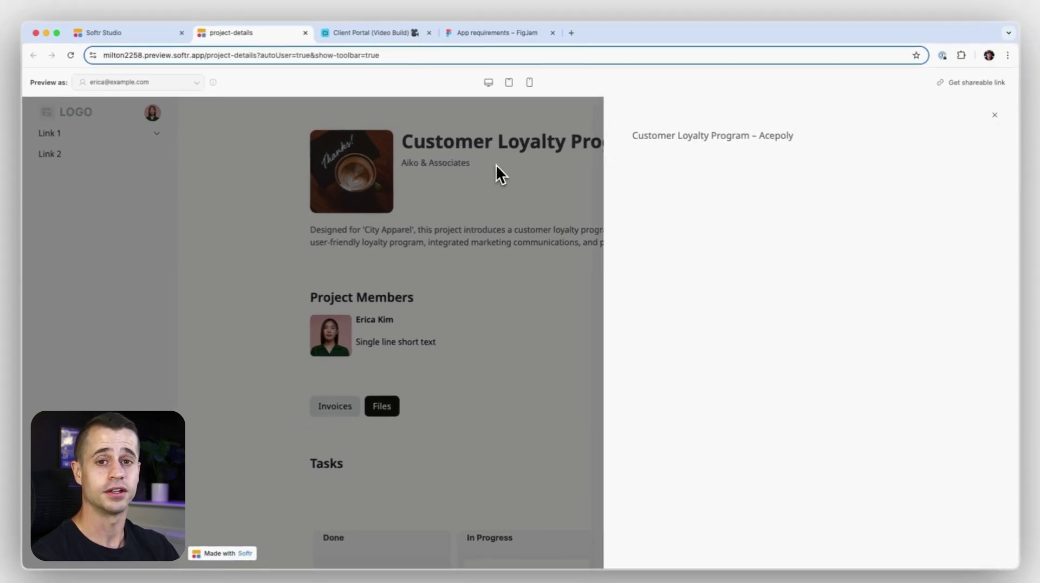
left_click_drag(792, 136, 656, 138)
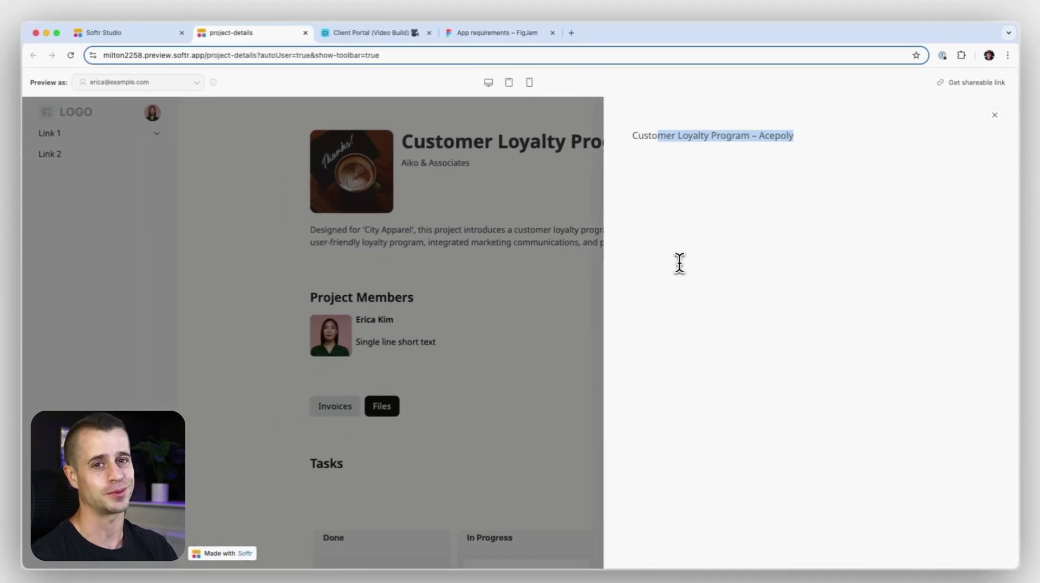
left_click(997, 119)
left_click(390, 409)
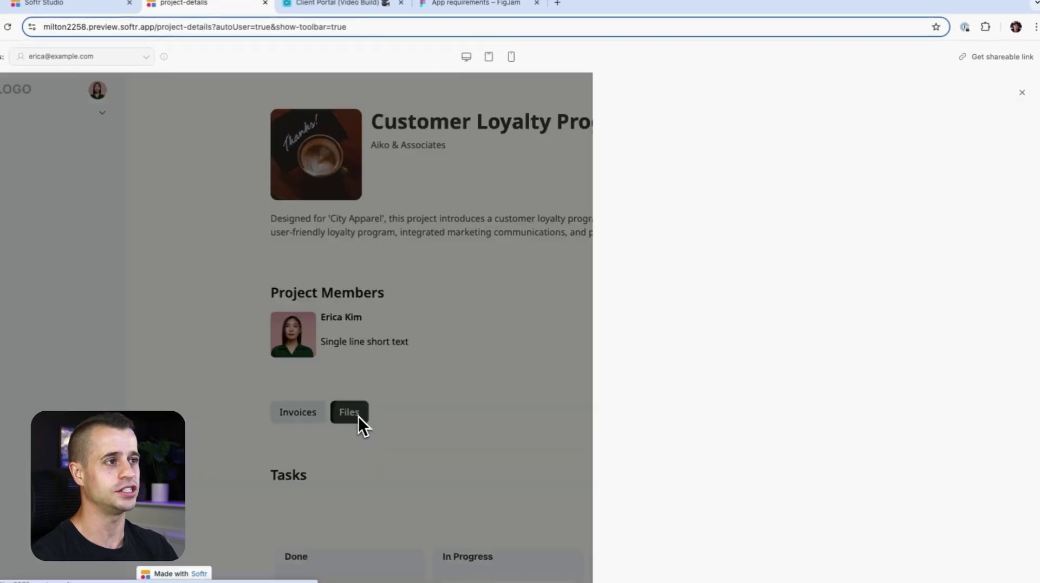
left_click(538, 348)
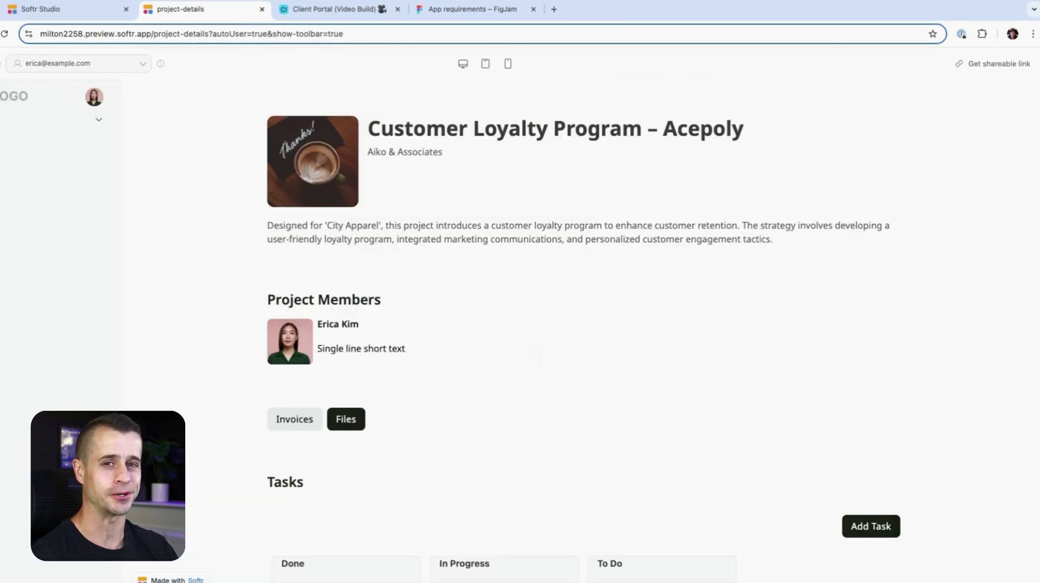
Return to Softr Studio and move the project-files page directly below project-details in the page order.
left_click(41, 9)
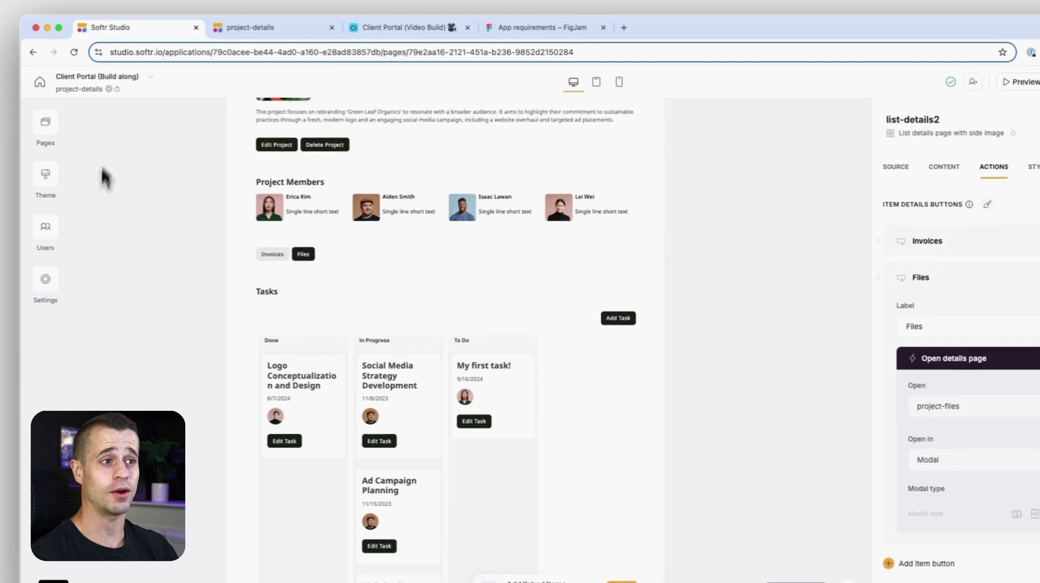
left_click(54, 130)
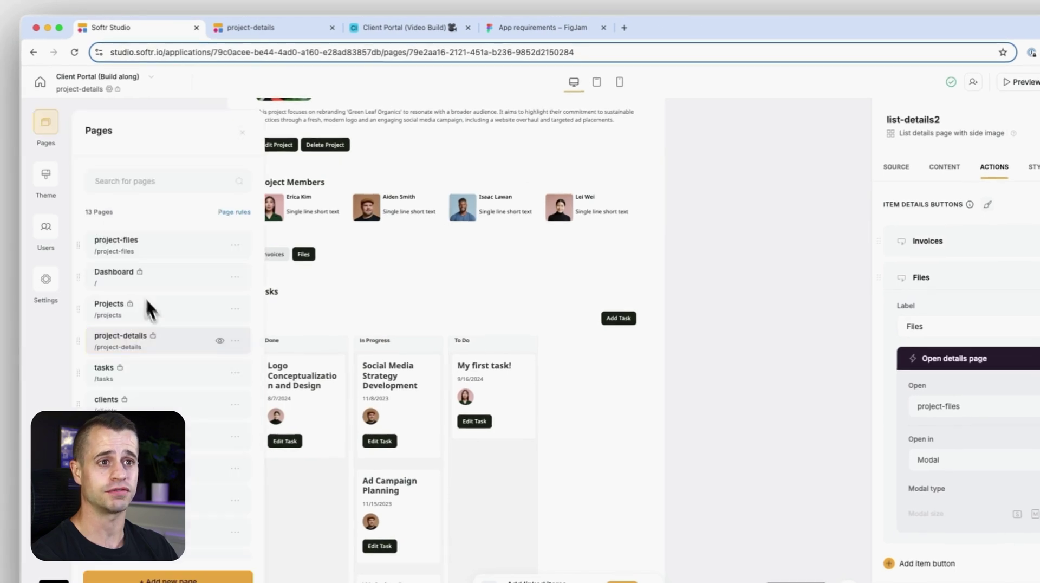
left_click_drag(165, 249, 174, 344)
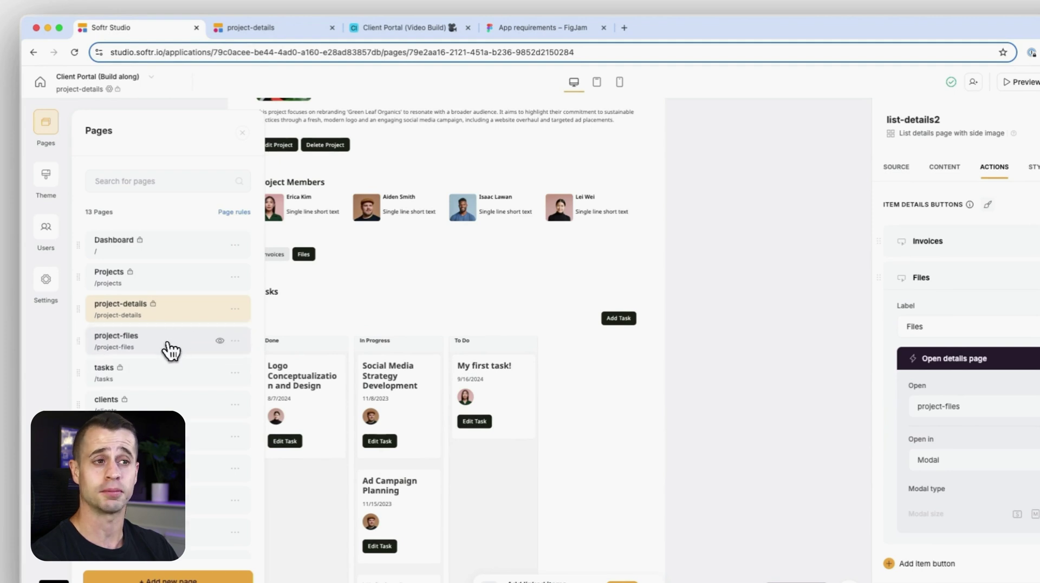
Add a "List with deletable elements, vertical cards" block below the details block on the project-files page and connect it to the Files table.
left_click(171, 352)
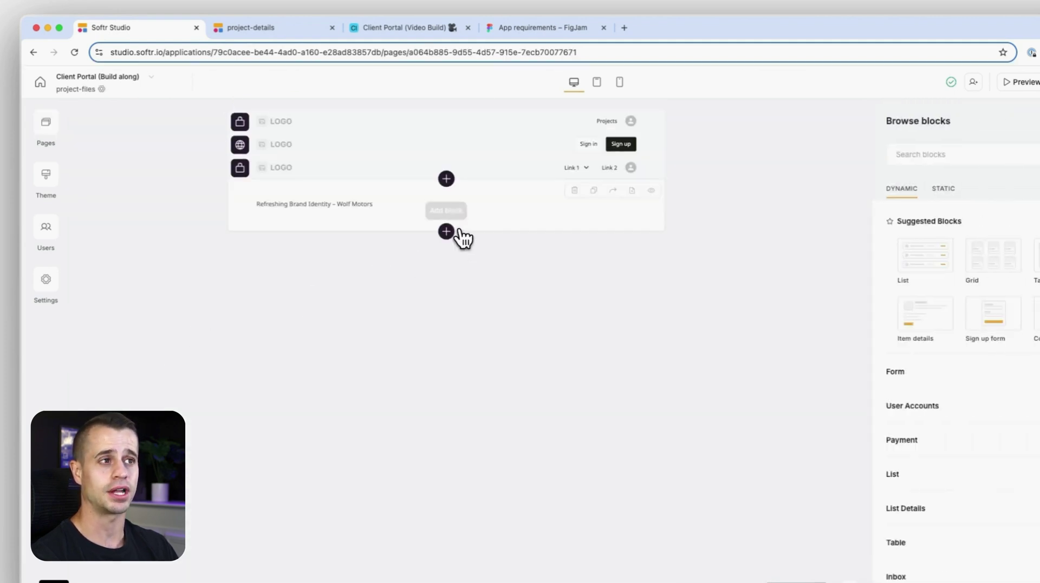
left_click(447, 232)
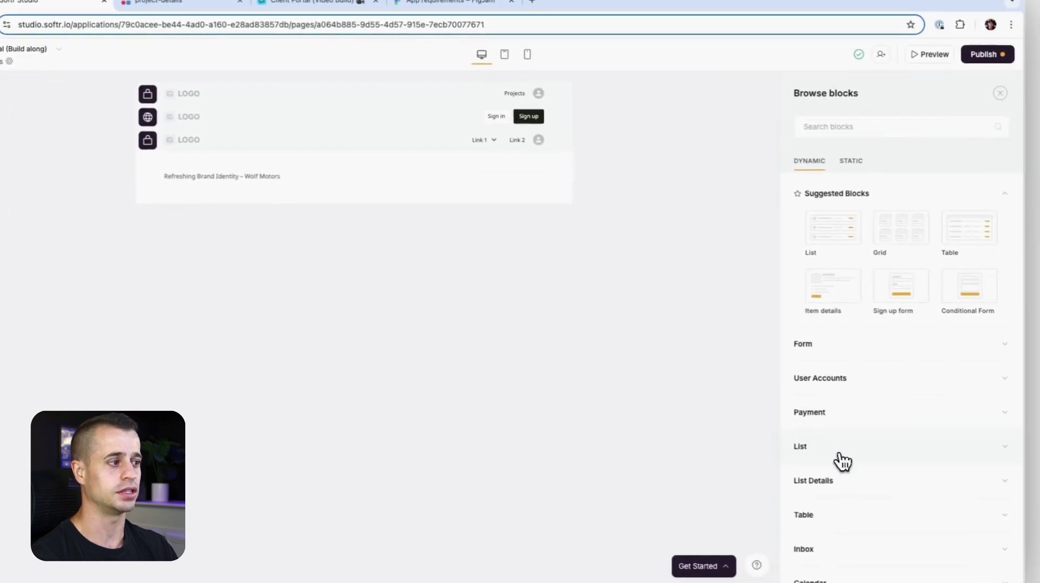
left_click(864, 454)
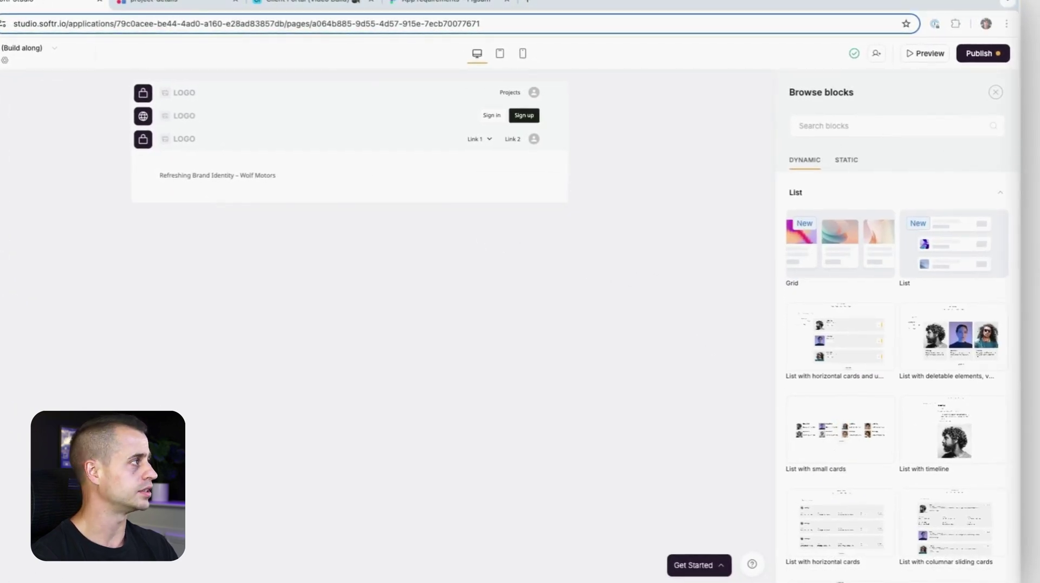
mouse_move(952, 343)
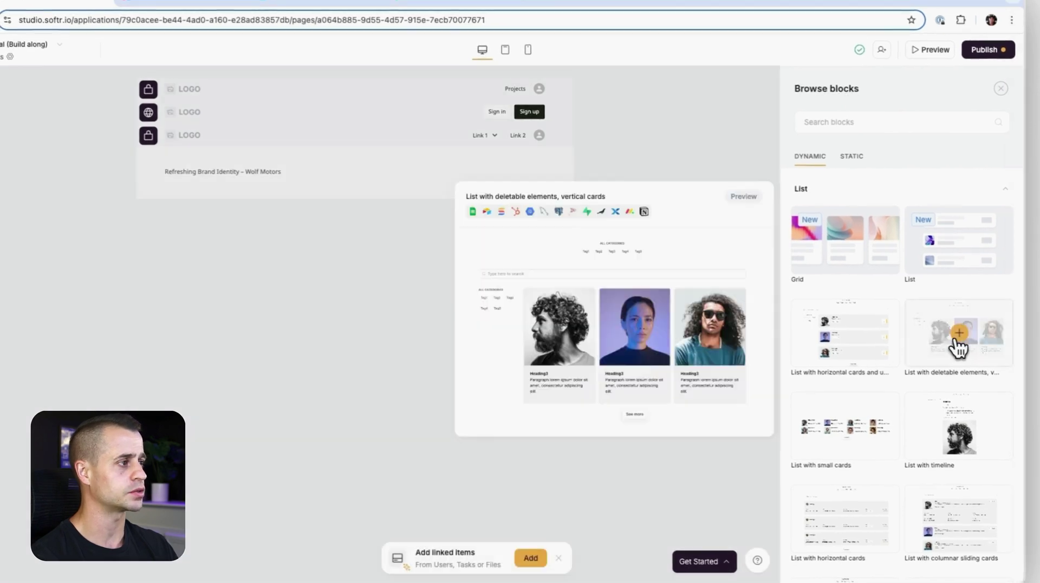
left_click(960, 335)
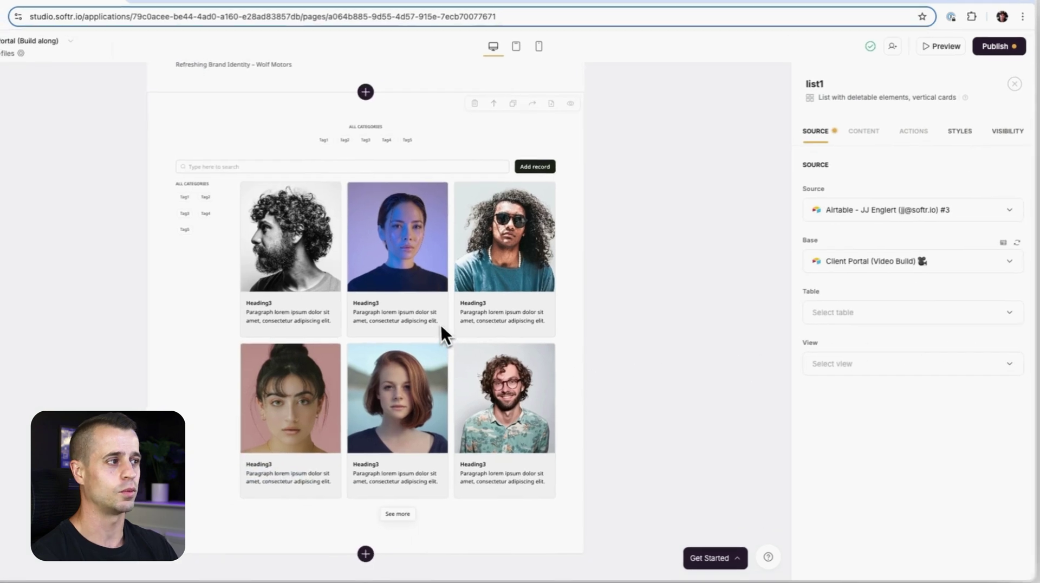
left_click(852, 314)
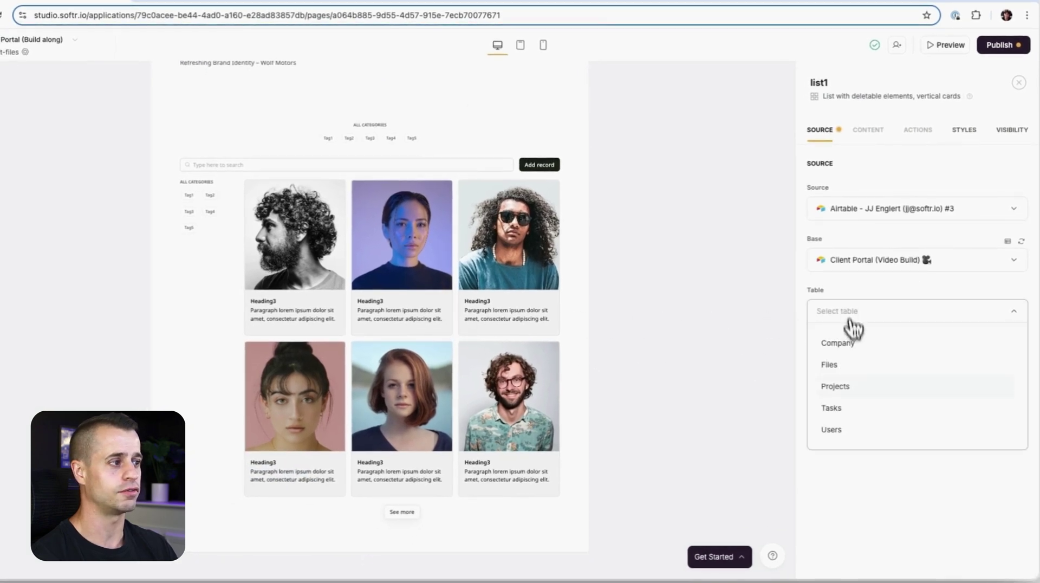
left_click(849, 368)
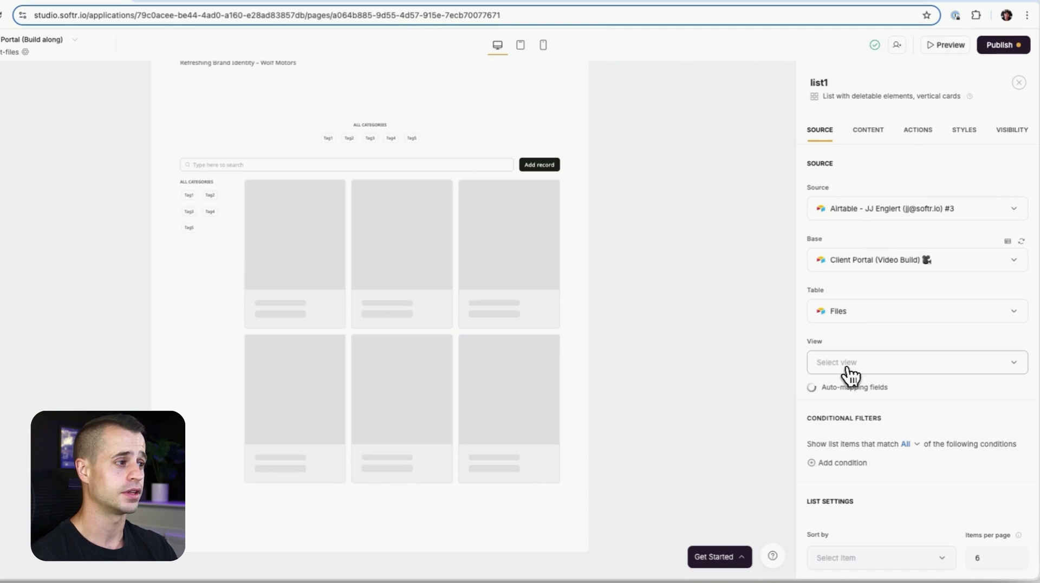
Add a conditional filter on the Project field to the files list block.
scroll(858, 389, "down", 1)
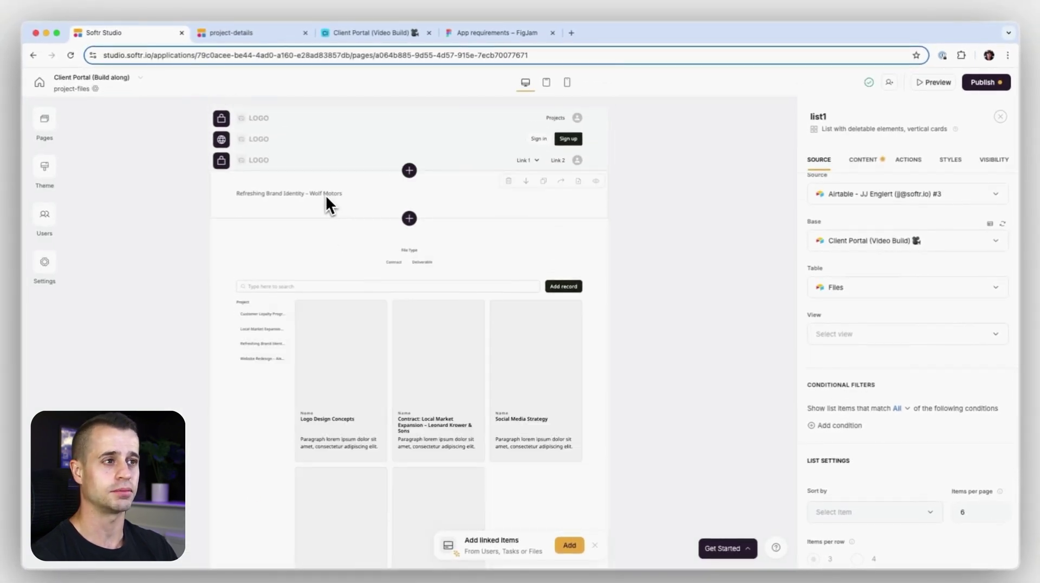
scroll(406, 271, "down", 2)
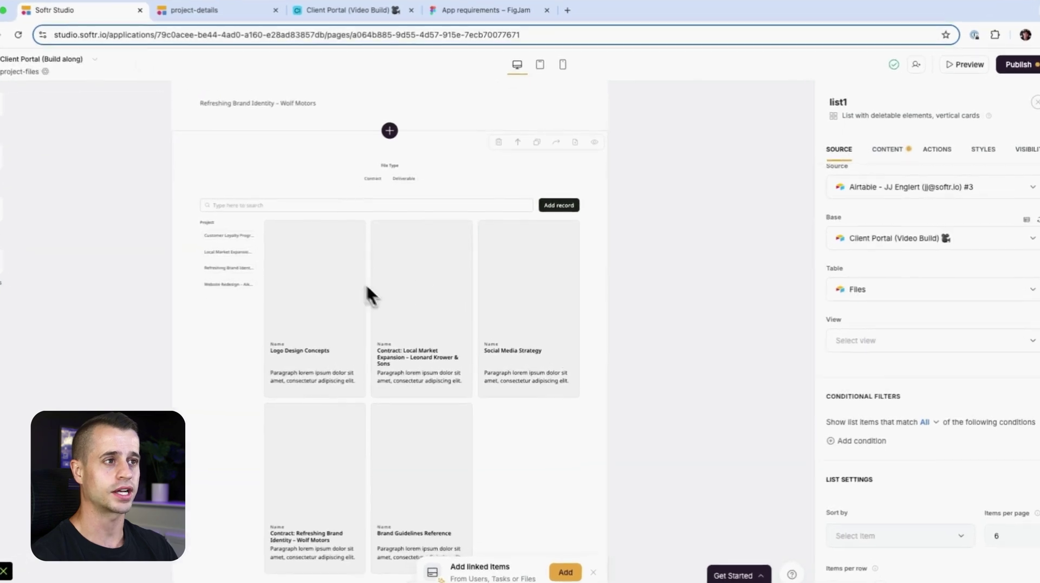
scroll(488, 309, "down", 1)
scroll(908, 332, "down", 4)
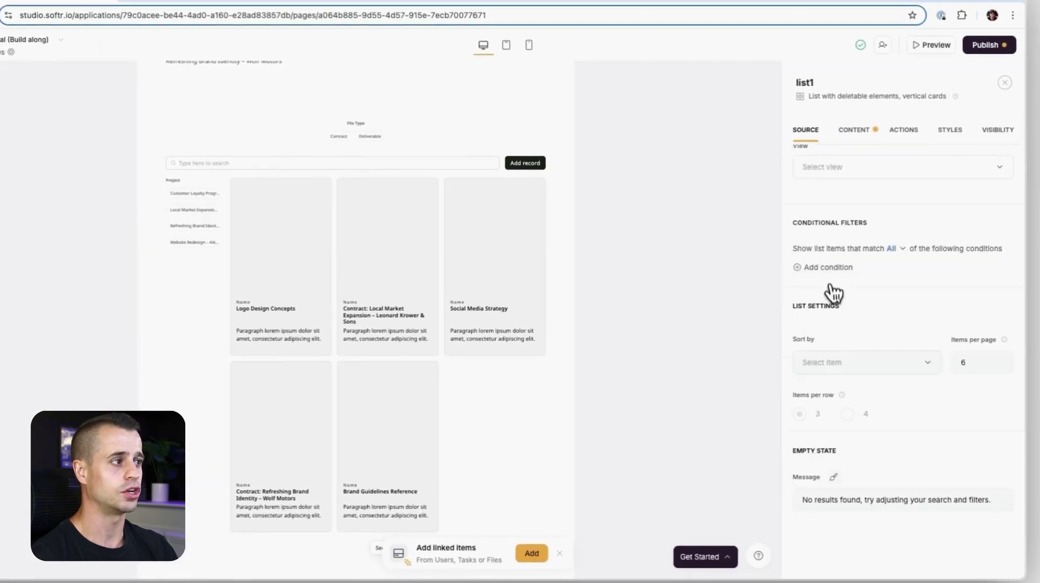
left_click(828, 267)
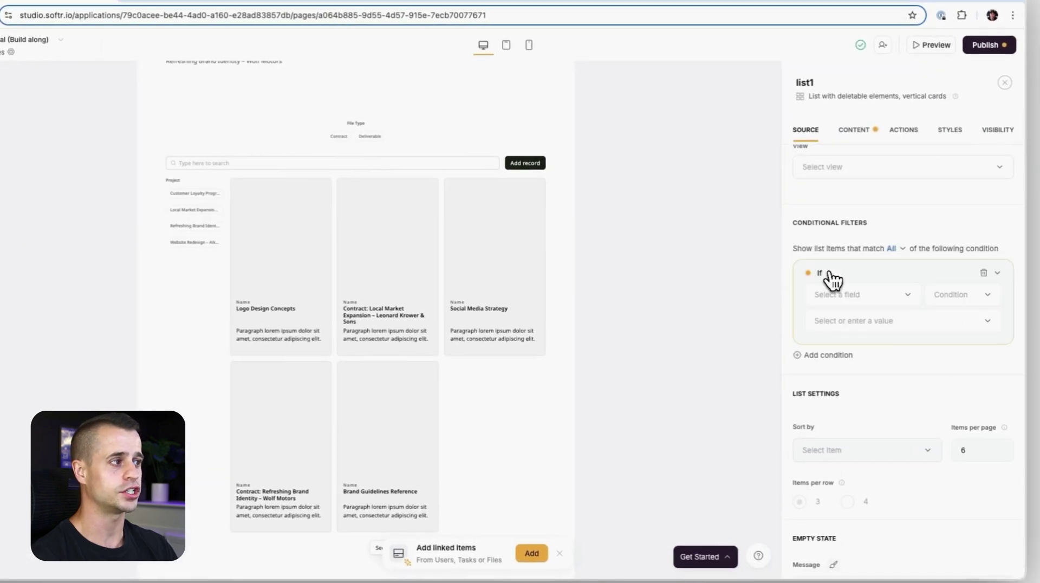
left_click(857, 296)
scroll(864, 366, "down", 1)
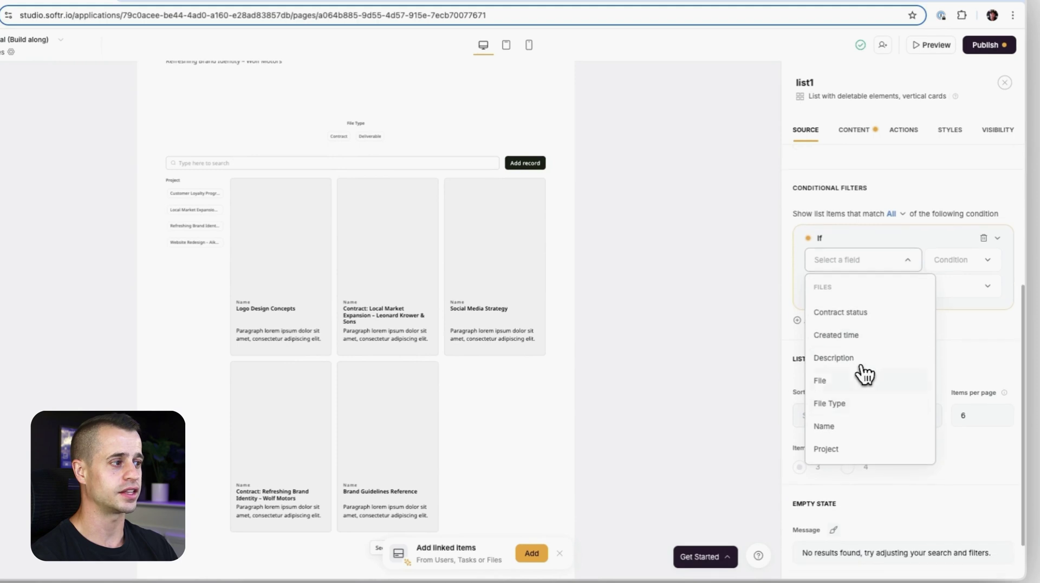
left_click(848, 446)
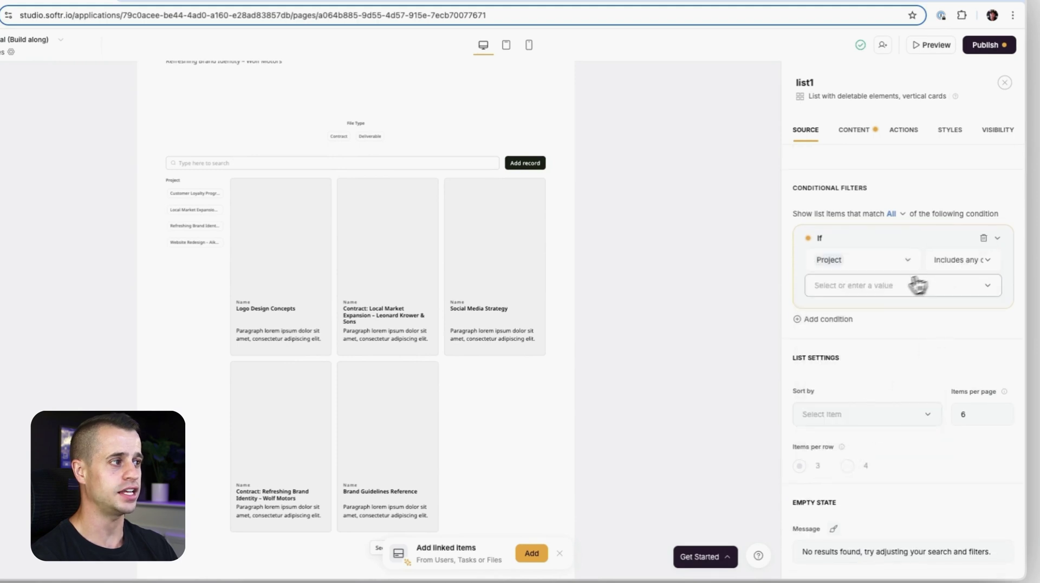
Set the Project filter's comparison value to the current record's Project Name.
left_click(894, 286)
left_click(867, 335)
scroll(871, 401, "down", 3)
scroll(866, 434, "up", 2)
left_click(857, 448)
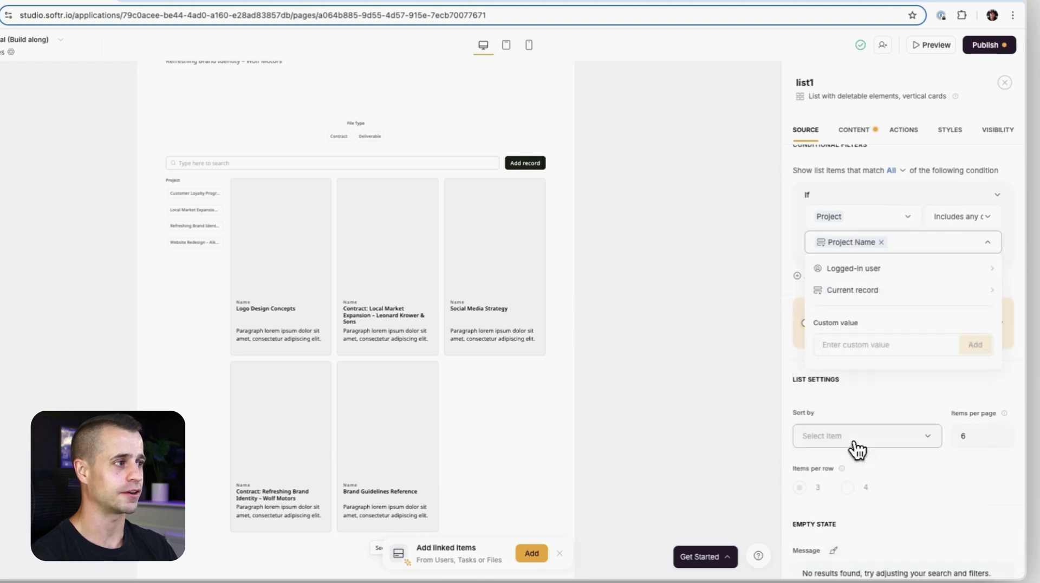
left_click(723, 356)
scroll(717, 363, "up", 3)
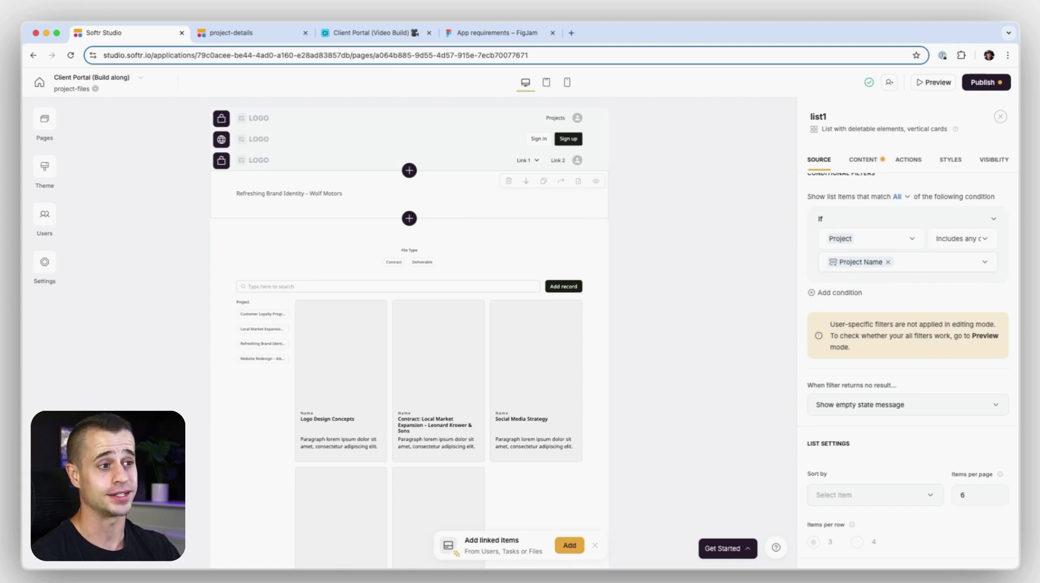
scroll(375, 405, "down", 3)
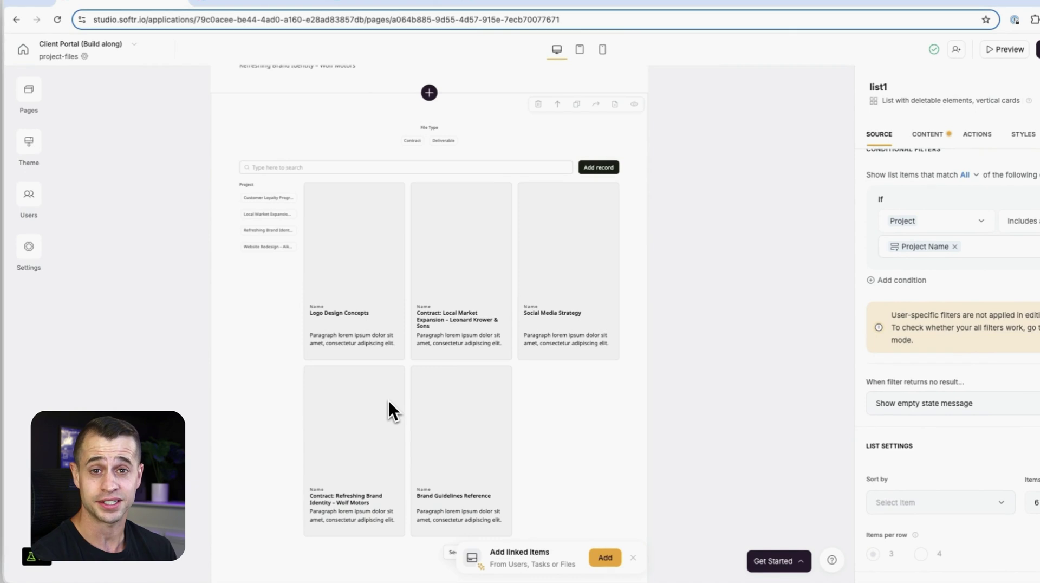
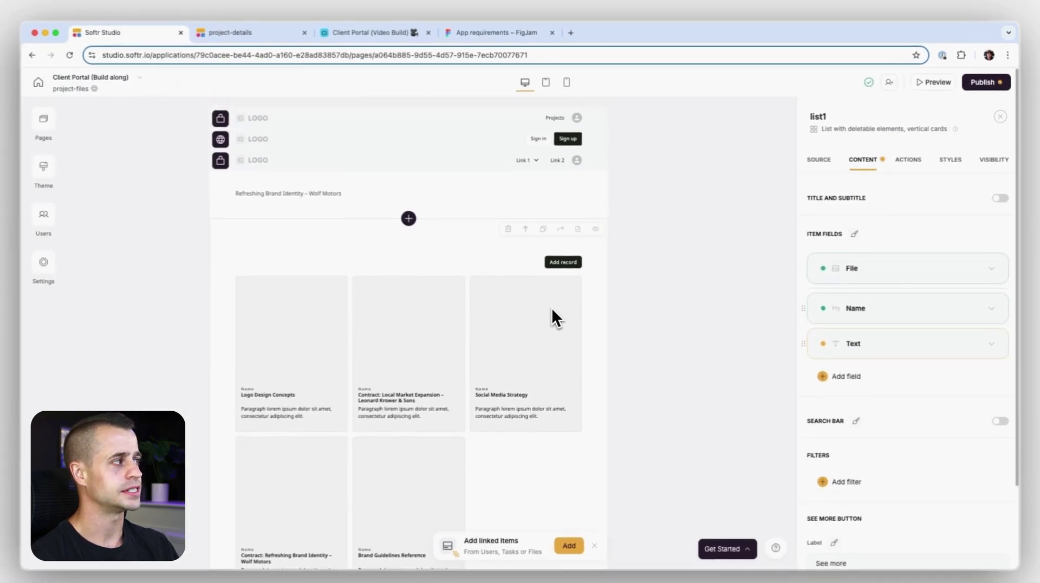
Relabel the files list's Add record topbar button as "Add File".
scroll(552, 308, "down", 2)
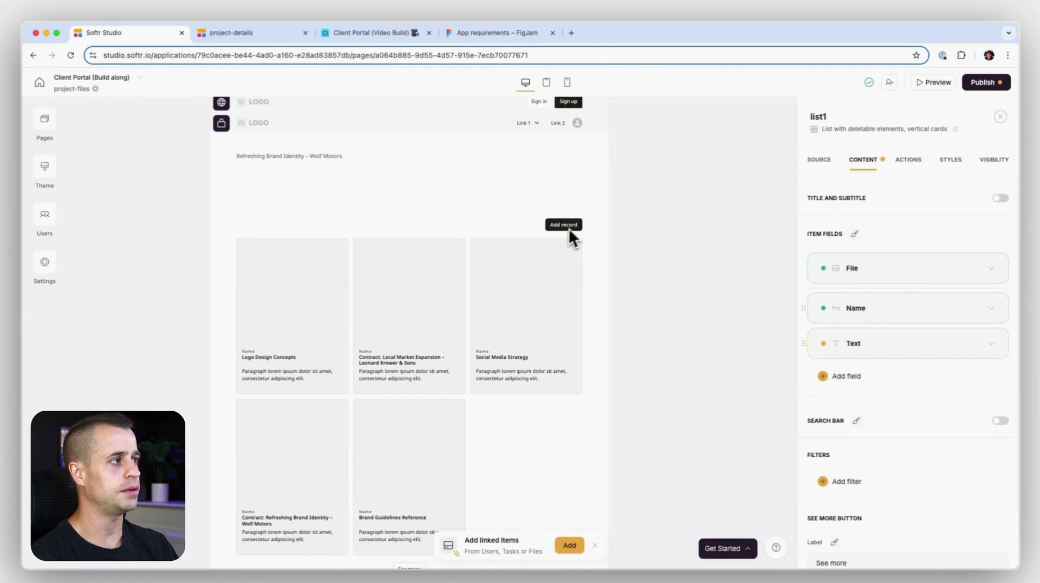
left_click(908, 159)
left_click(990, 227)
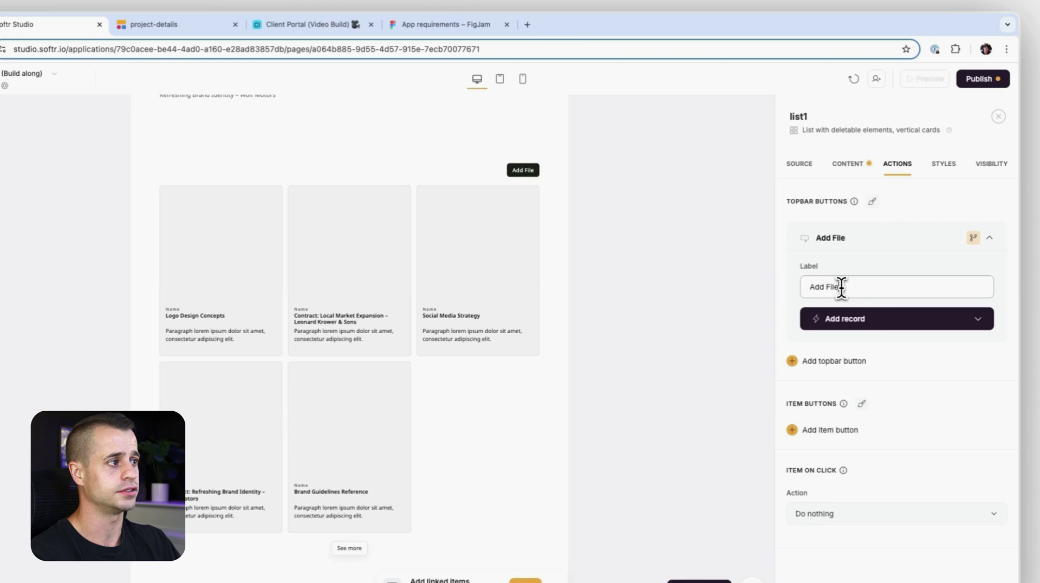
Add a Text field to the Add File button's record form, mapped to Name and labelled "File Name".
left_click(883, 320)
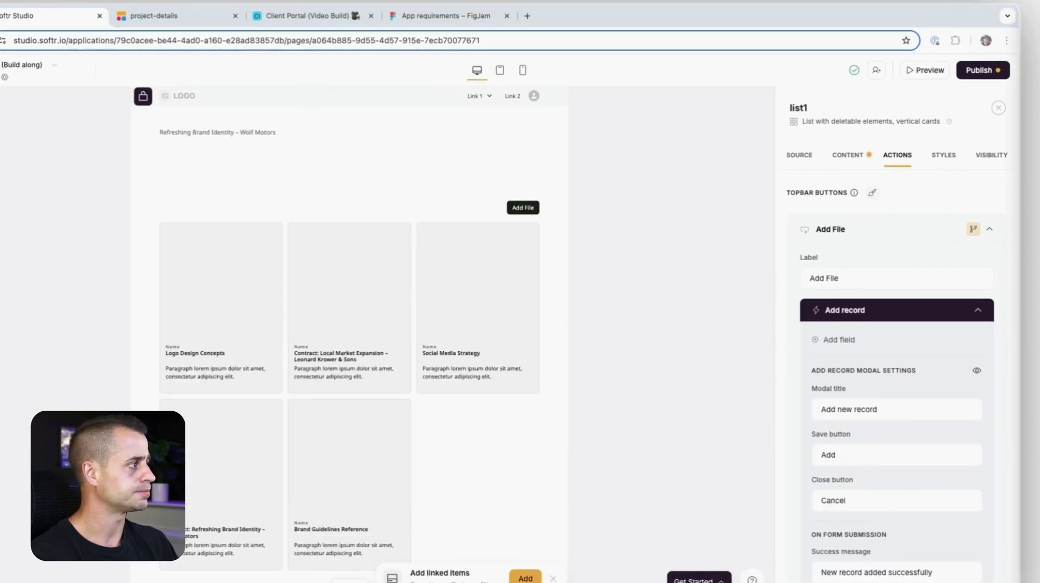
scroll(888, 336, "down", 2)
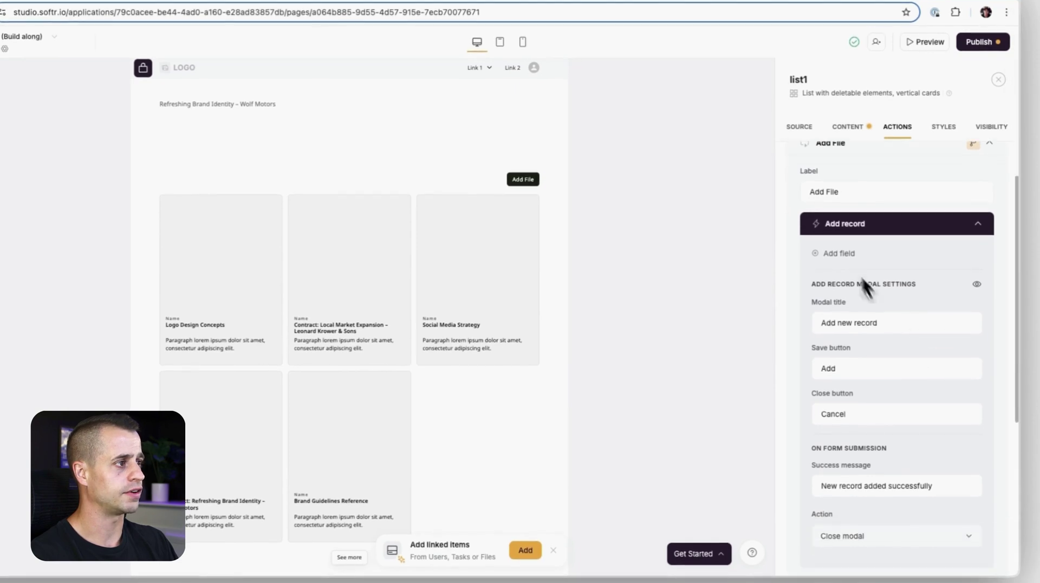
left_click(841, 253)
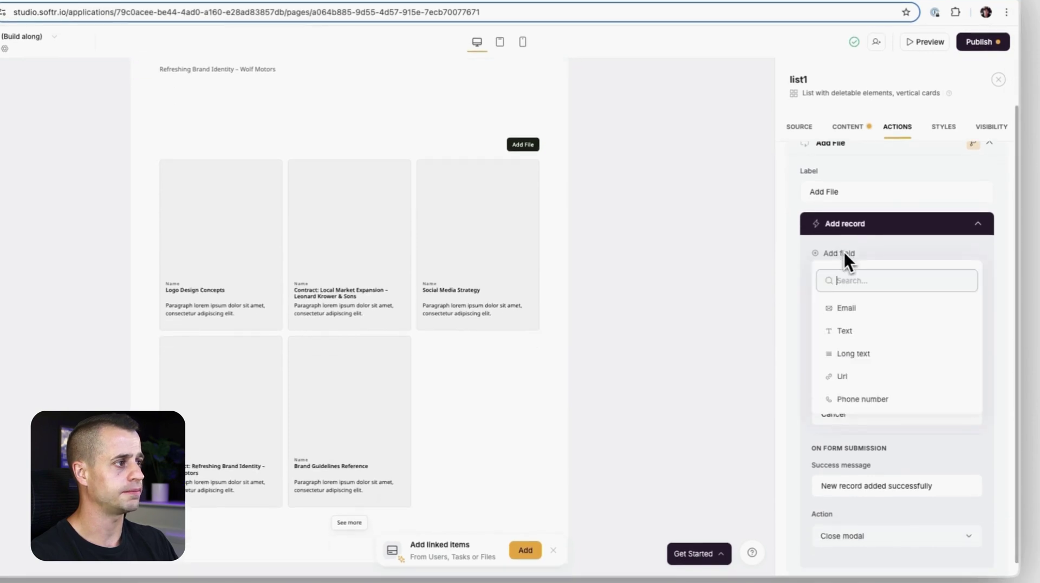
left_click(860, 328)
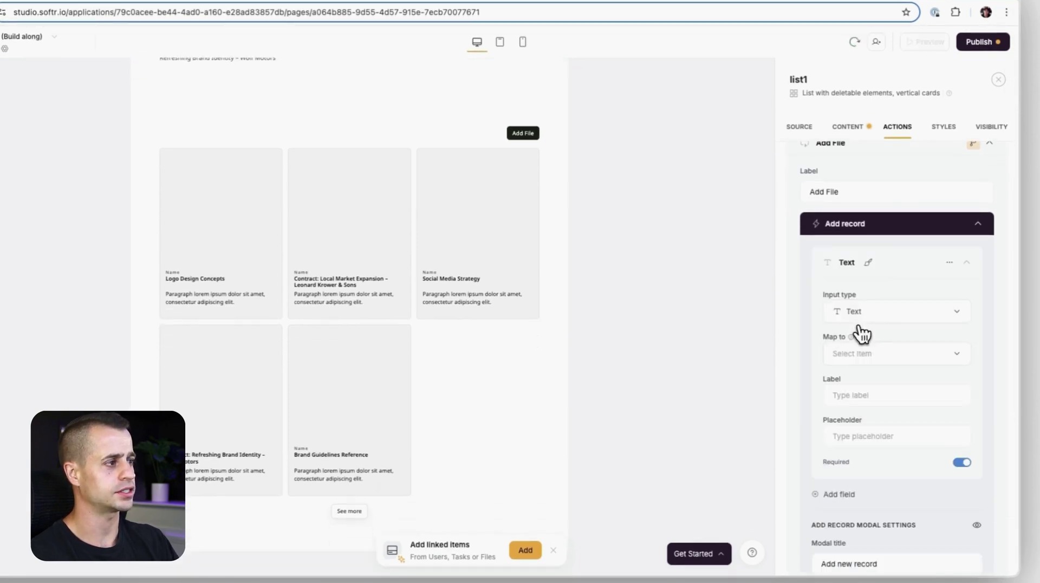
left_click(875, 351)
scroll(877, 470, "down", 2)
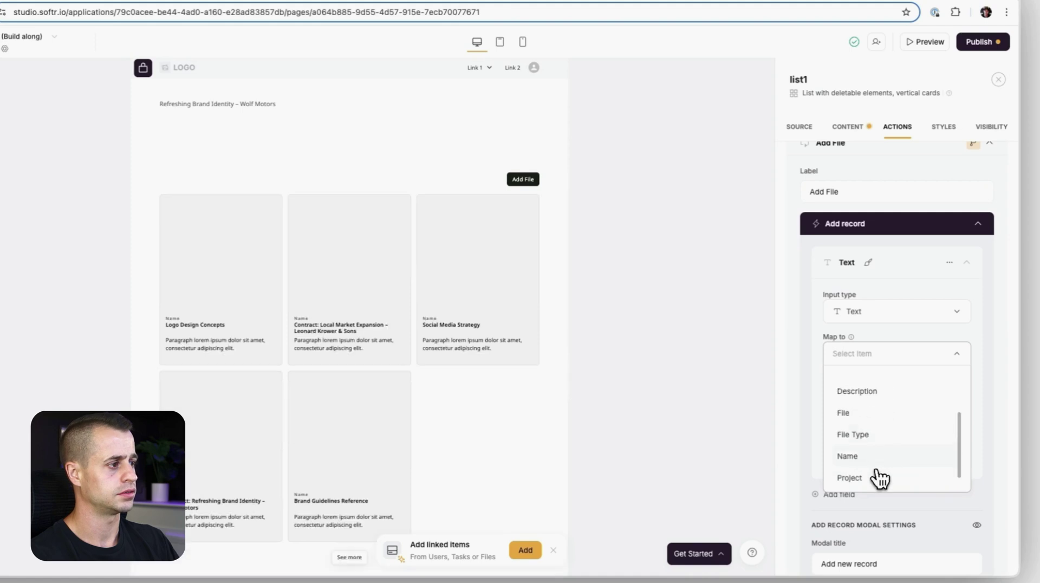
left_click(848, 457)
left_click(869, 395)
type("Fi")
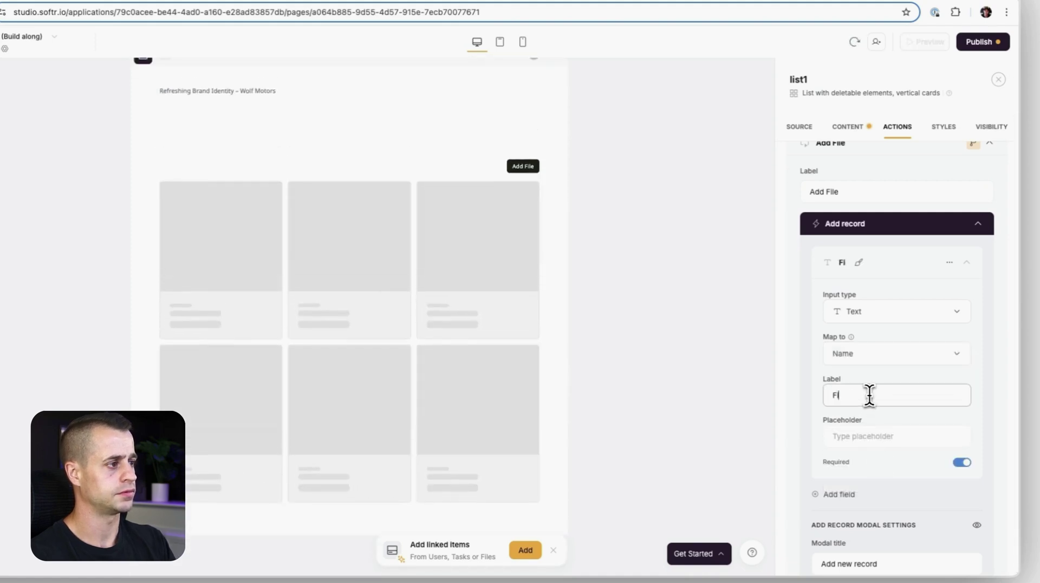
type("le Name")
left_click(967, 262)
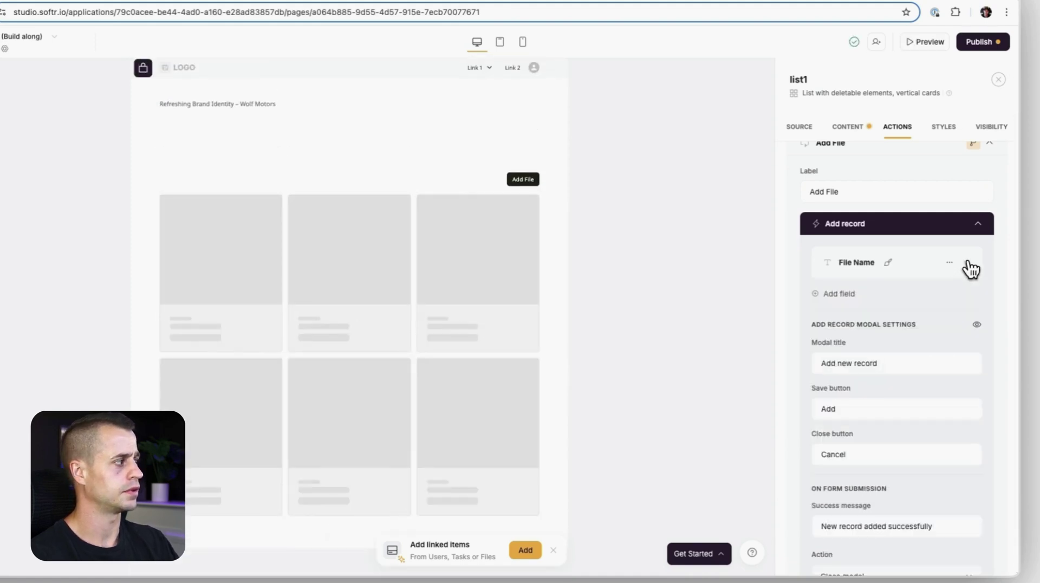
Add a Long text field to the record form, mapped to Description and labelled "Description".
scroll(875, 314, "down", 1)
left_click(846, 253)
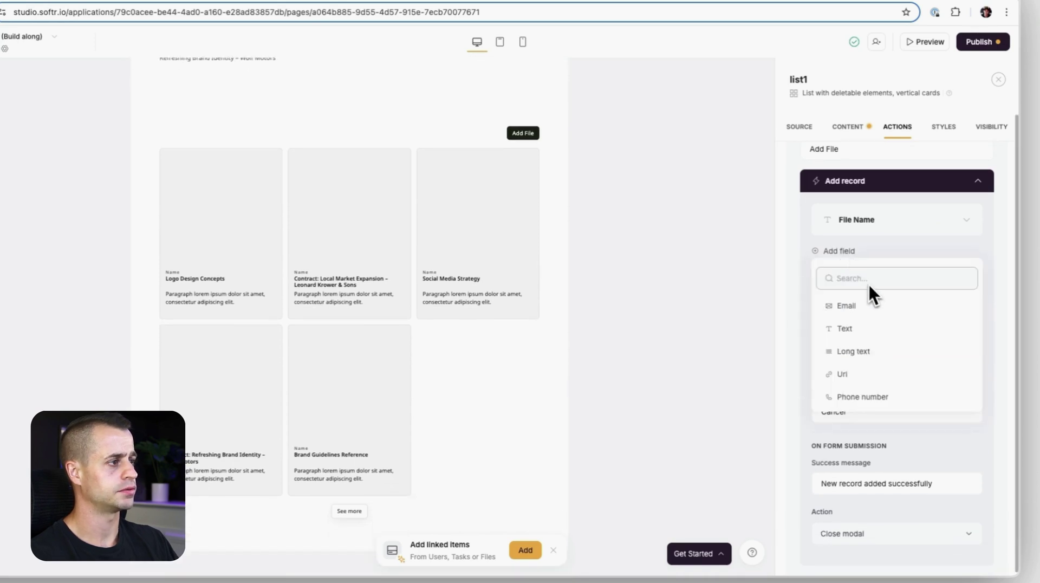
type("De")
key("BackSpace")
key("BackSpace")
type("tex")
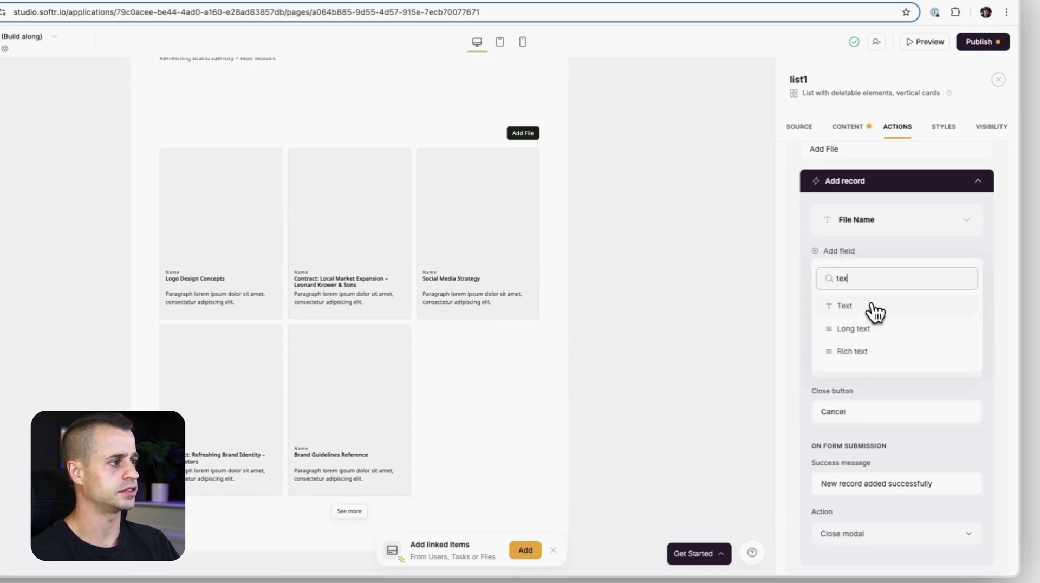
left_click(871, 325)
left_click(864, 345)
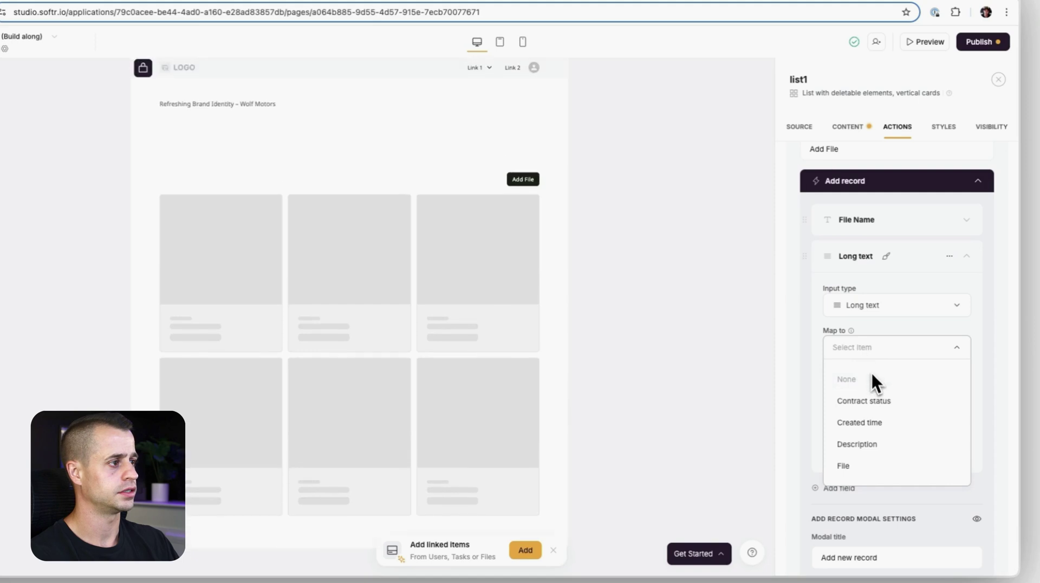
left_click(882, 413)
left_click(865, 390)
type("D")
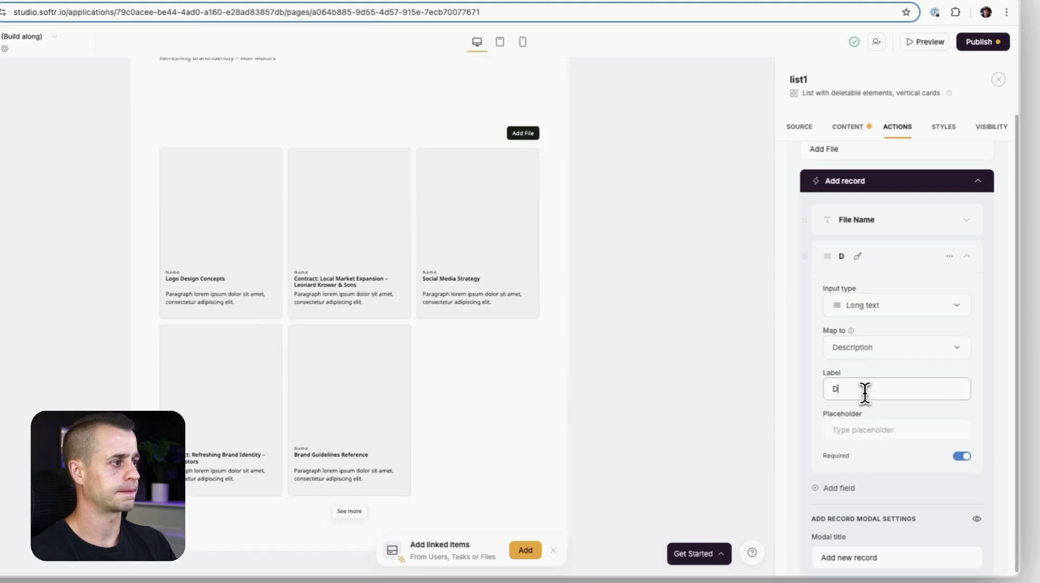
type("escription")
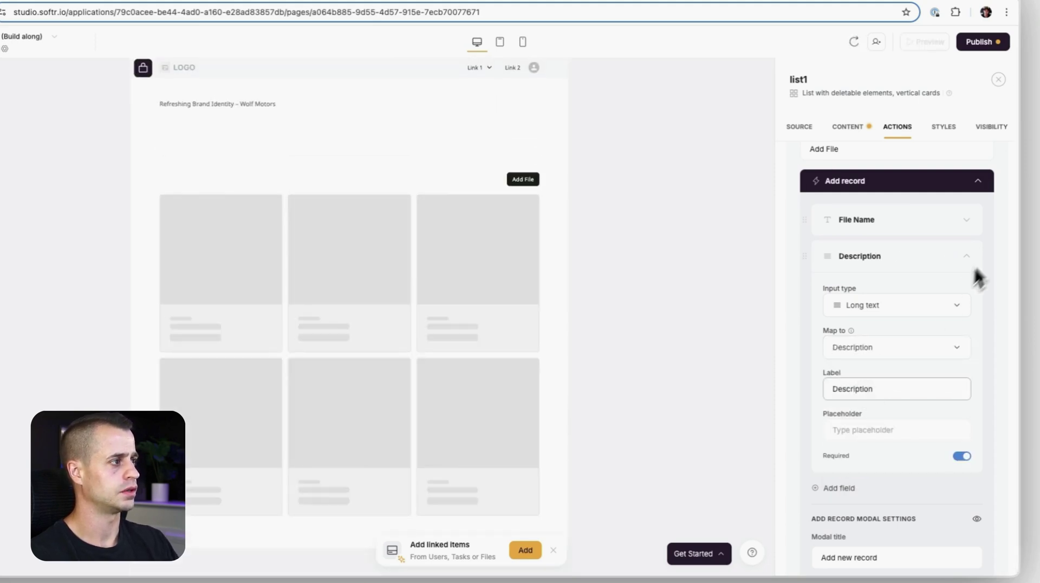
left_click(965, 258)
Add a Dropdown field to the record form, mapped to File Type and labelled "File Type".
left_click(851, 295)
type("dr")
left_click(875, 342)
left_click(861, 382)
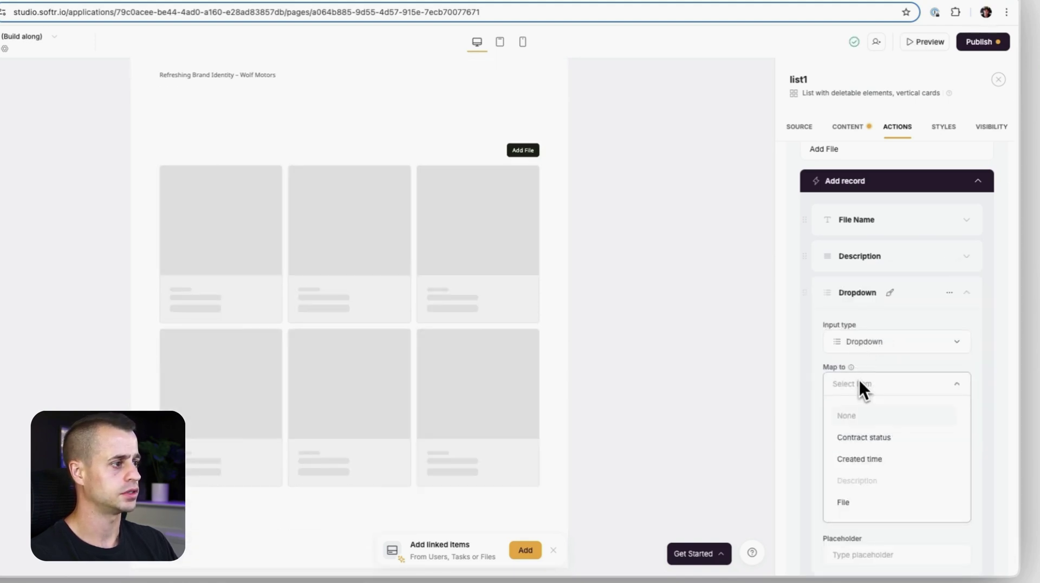
scroll(885, 449, "down", 3)
left_click(884, 457)
scroll(901, 418, "down", 1)
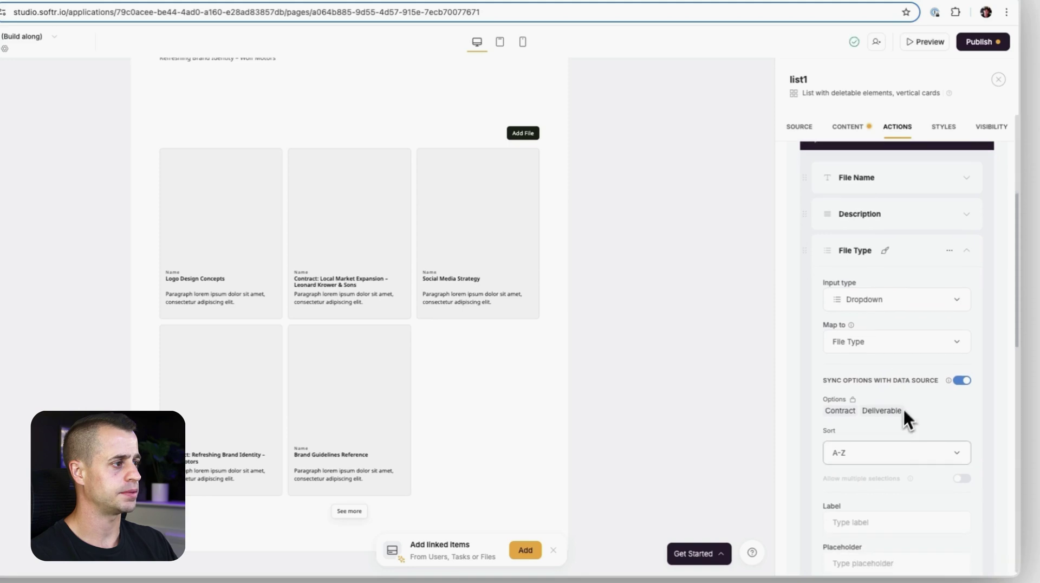
left_click(862, 523)
type("Fule")
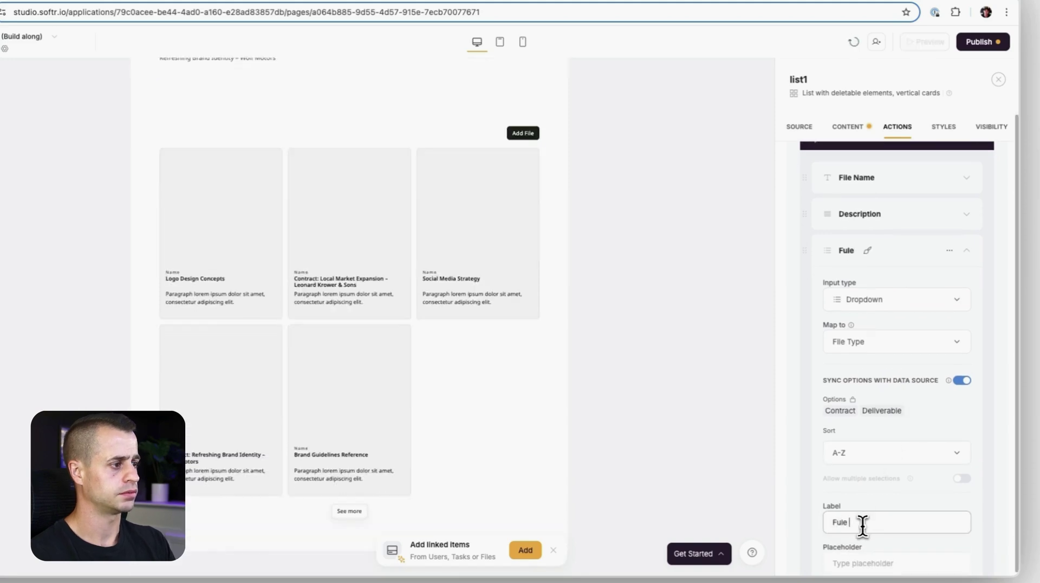
key("BackSpace")
key("BackSpace")
key("BackSpace")
key("BackSpace")
type("ile Type")
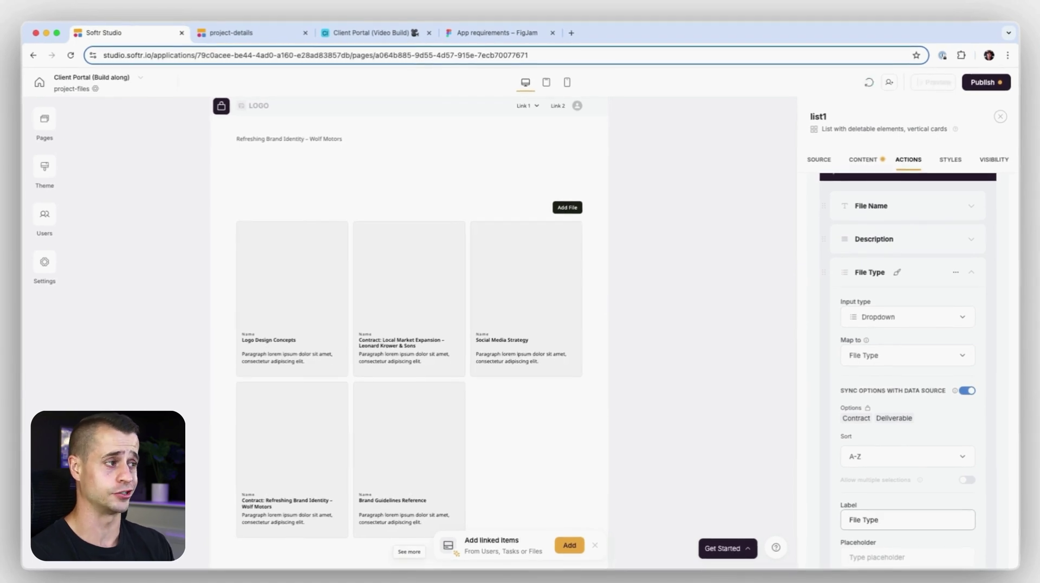
left_click(972, 272)
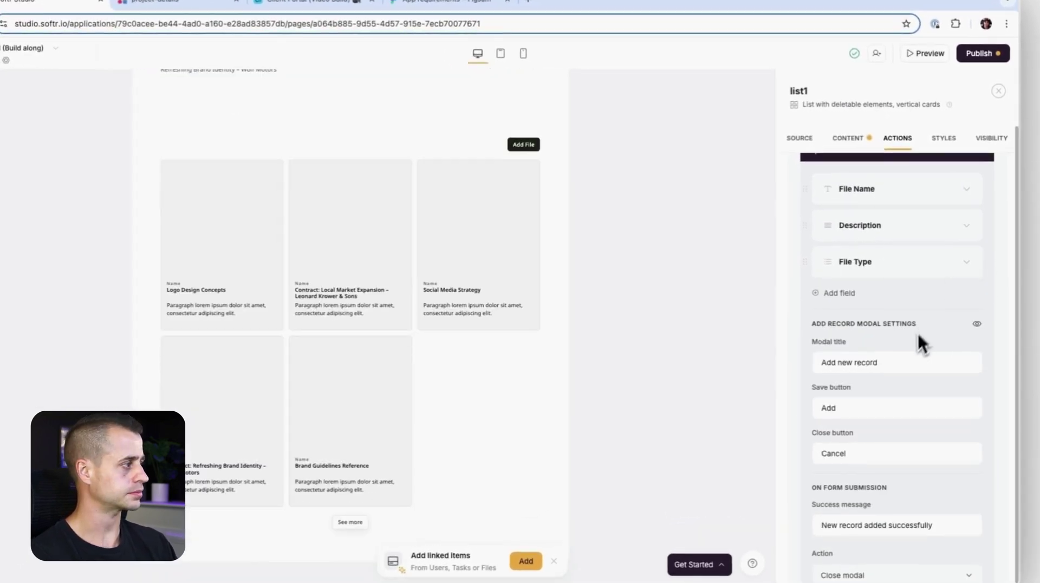
Add a File field to the record form, mapped to File and labelled "File".
scroll(914, 347, "down", 1)
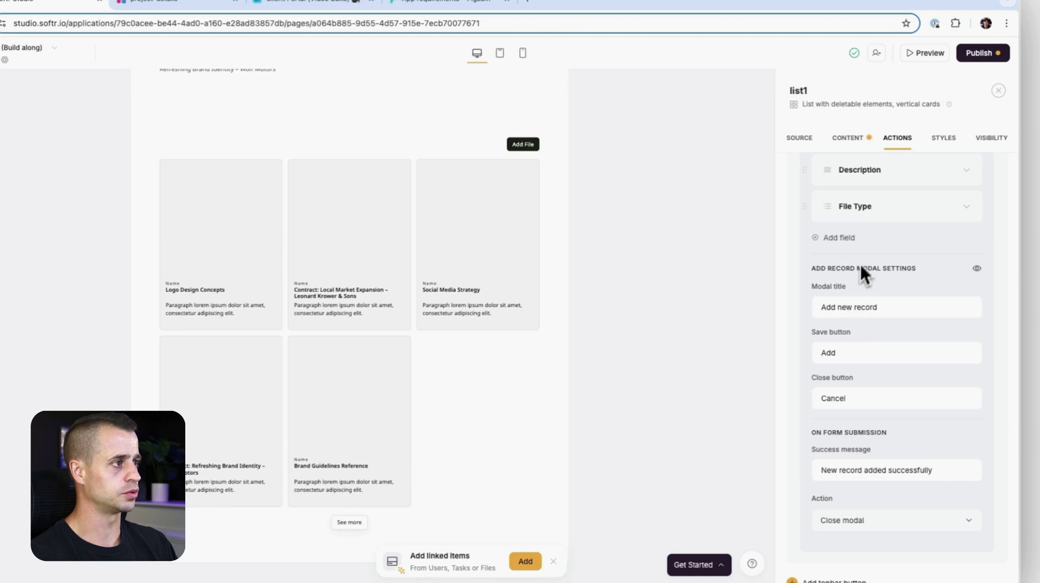
left_click(839, 237)
left_click(845, 323)
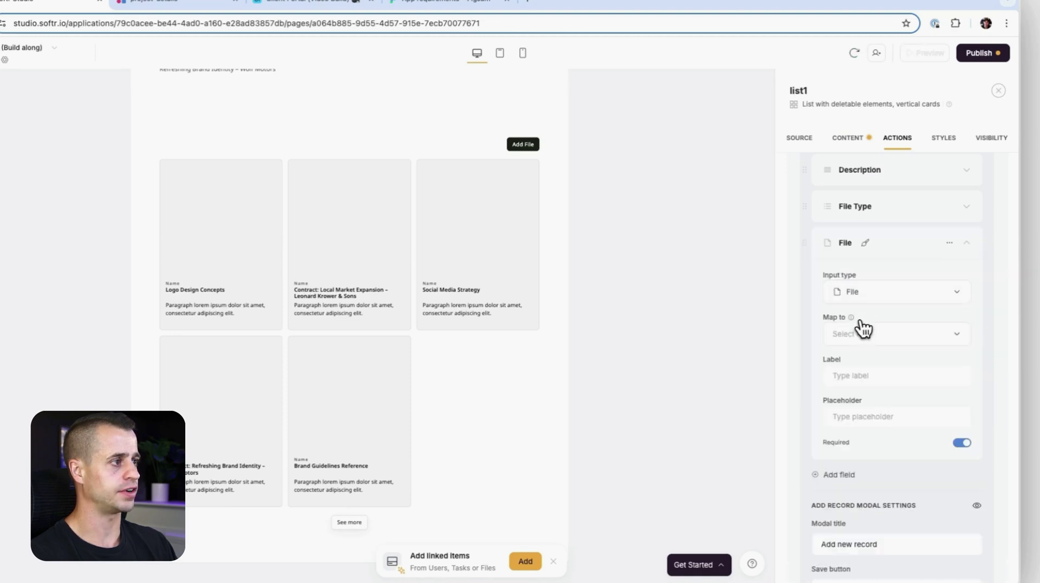
left_click(872, 324)
scroll(868, 411, "down", 1)
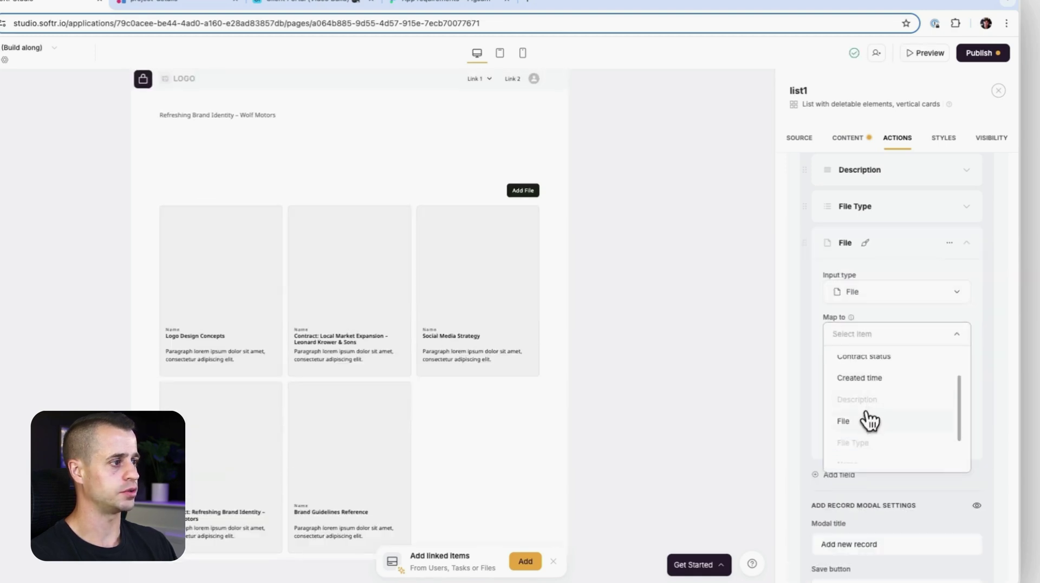
left_click(869, 421)
left_click(852, 376)
type("File")
scroll(878, 374, "down", 1)
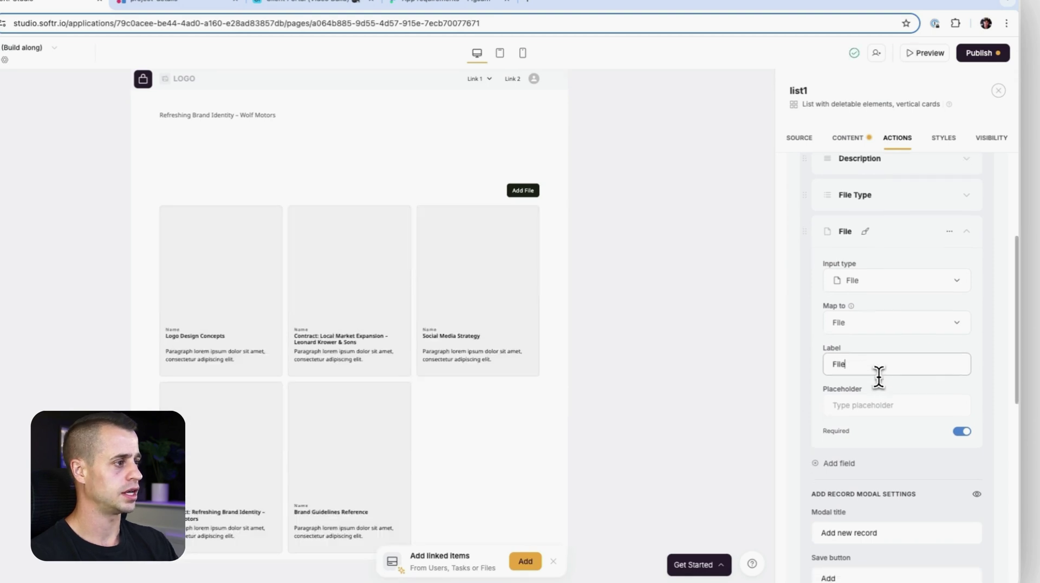
scroll(921, 325, "up", 1)
left_click(970, 259)
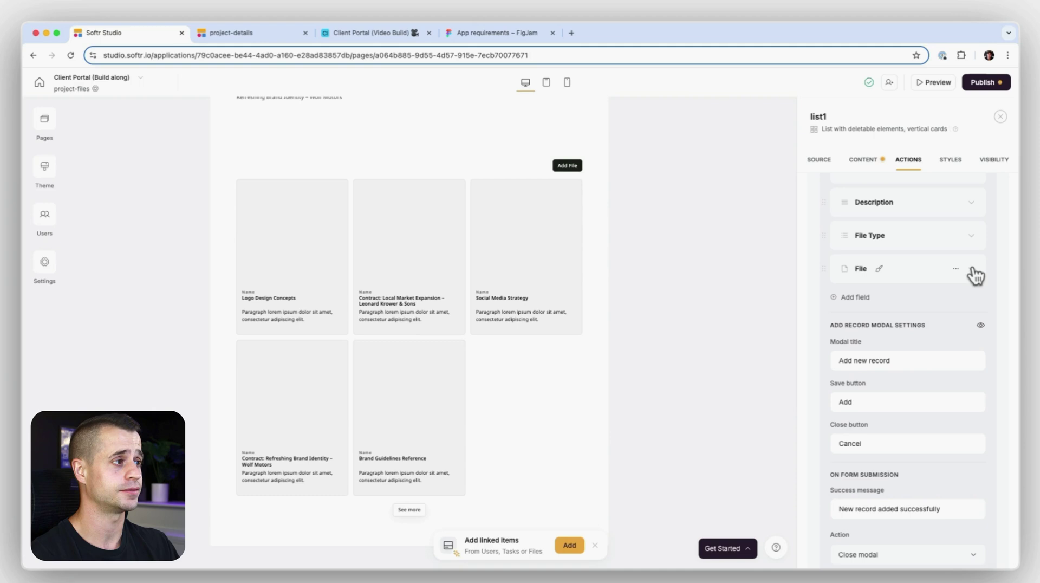
Add a Hidden field to the record form, mapped to Project, with the details page record's Record ID as its value.
left_click(855, 297)
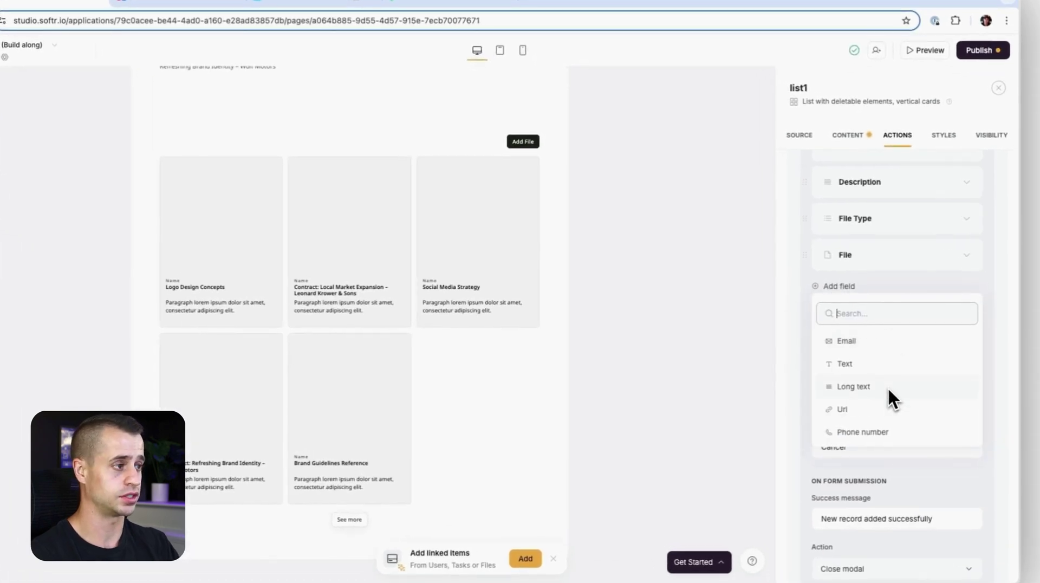
type("hid")
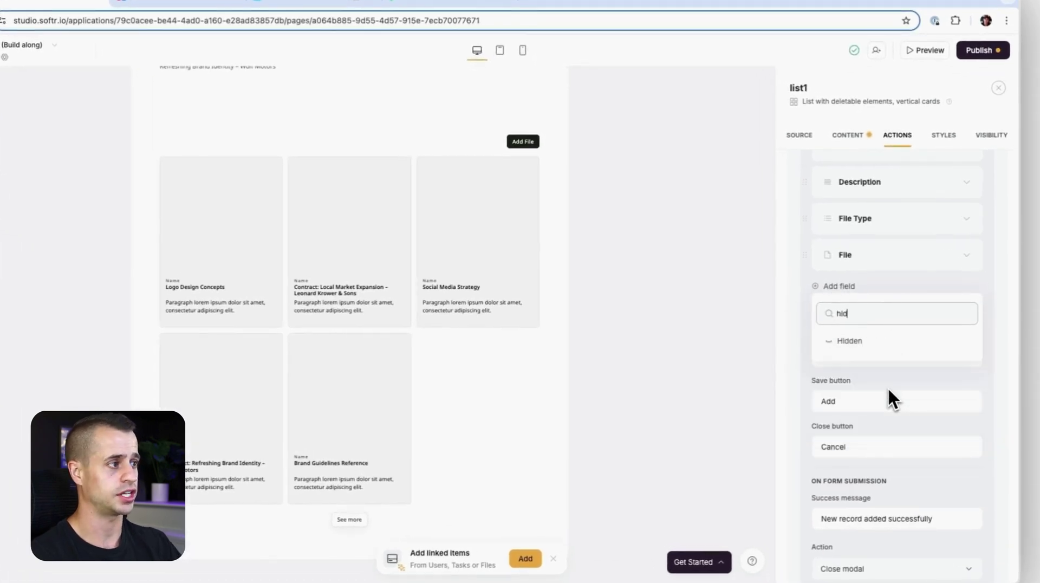
left_click(866, 340)
left_click(873, 384)
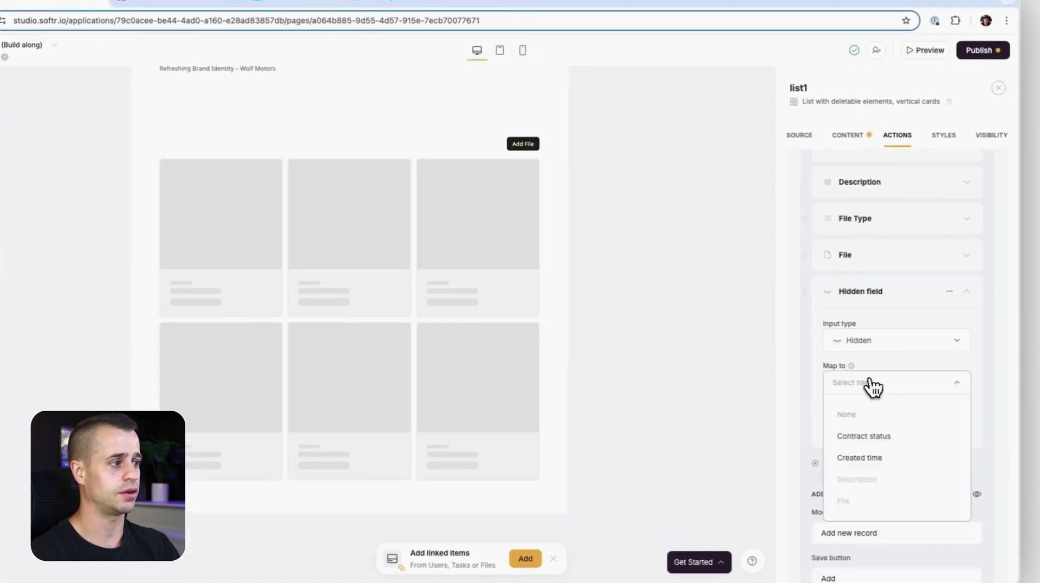
scroll(880, 441, "down", 5)
left_click(861, 472)
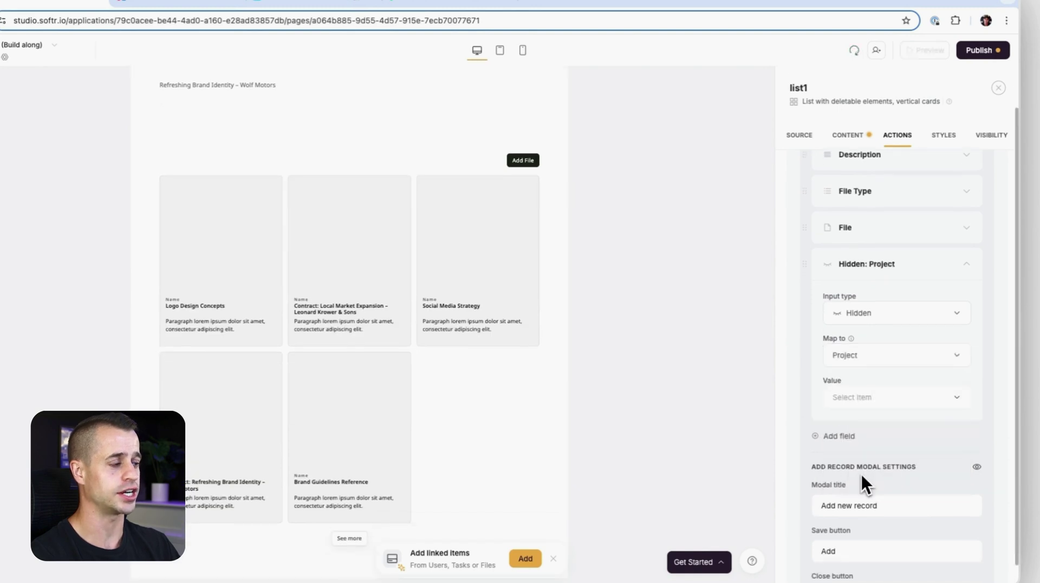
left_click(876, 399)
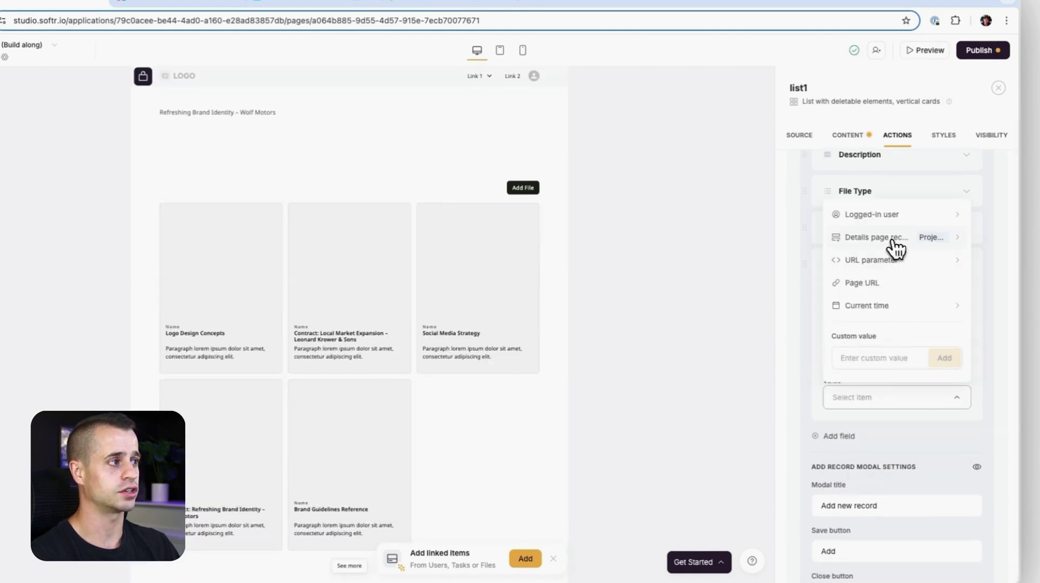
left_click(889, 239)
left_click(886, 223)
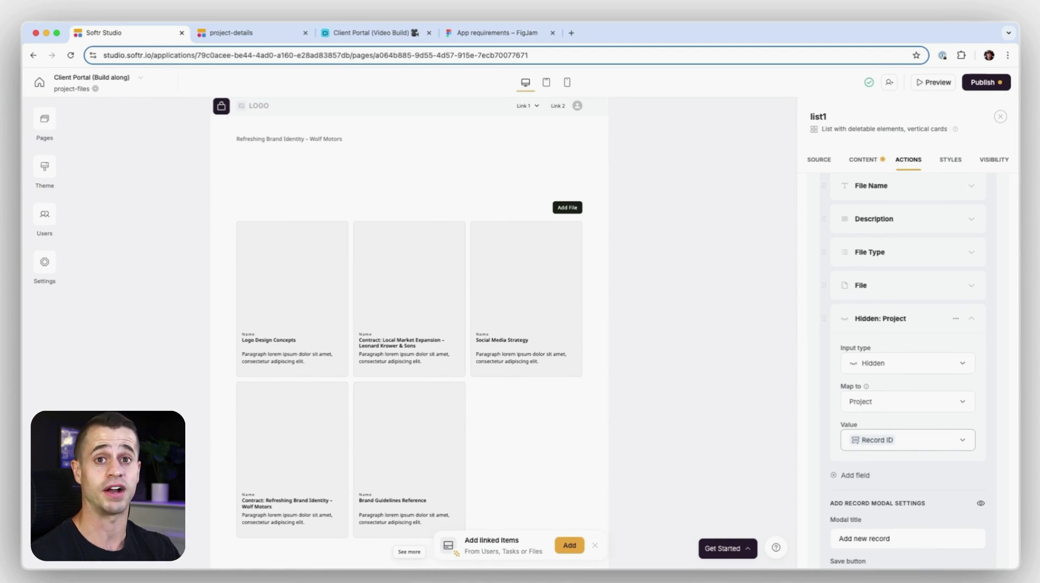
left_click(973, 324)
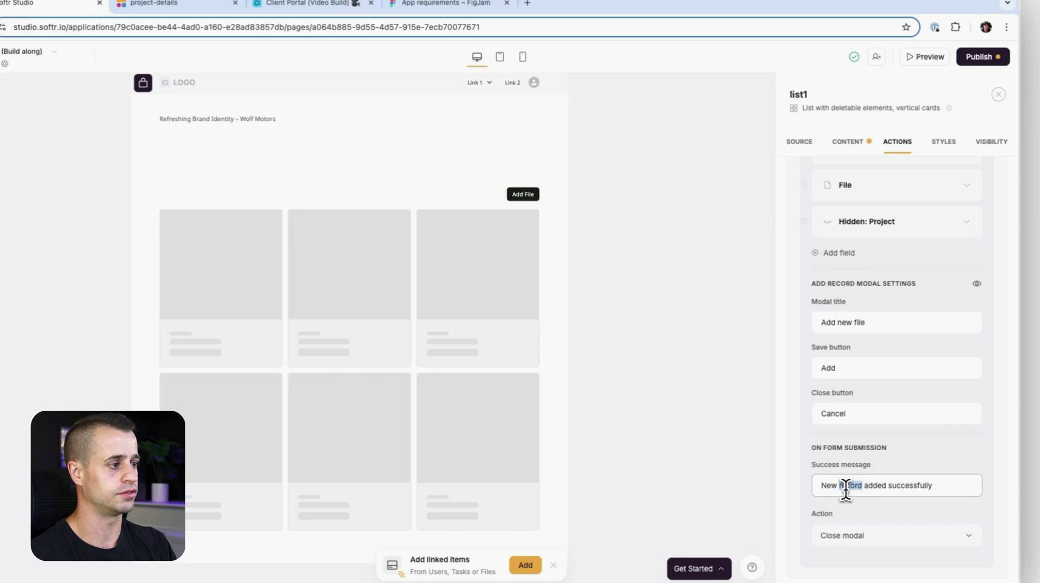
Set the record form's modal title to "Add new file" and its success message to "New file added successfully".
type("file")
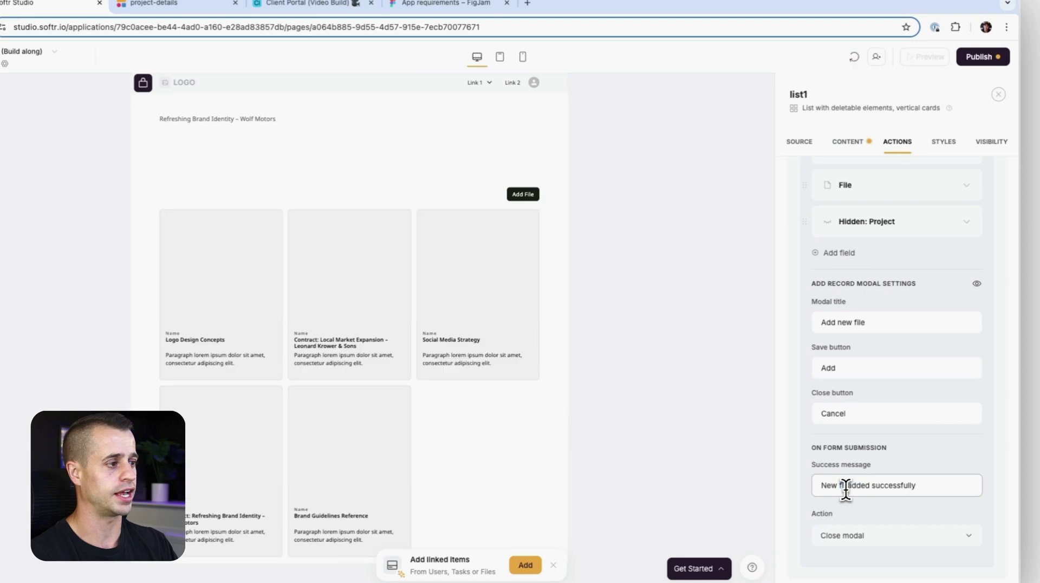
scroll(878, 341, "up", 2)
scroll(878, 340, "up", 4)
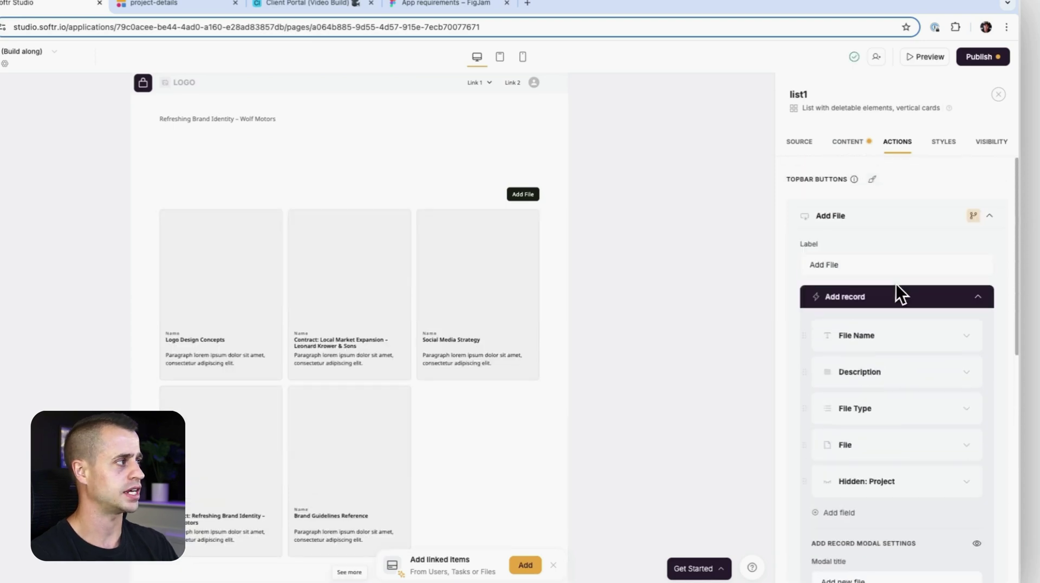
left_click(990, 216)
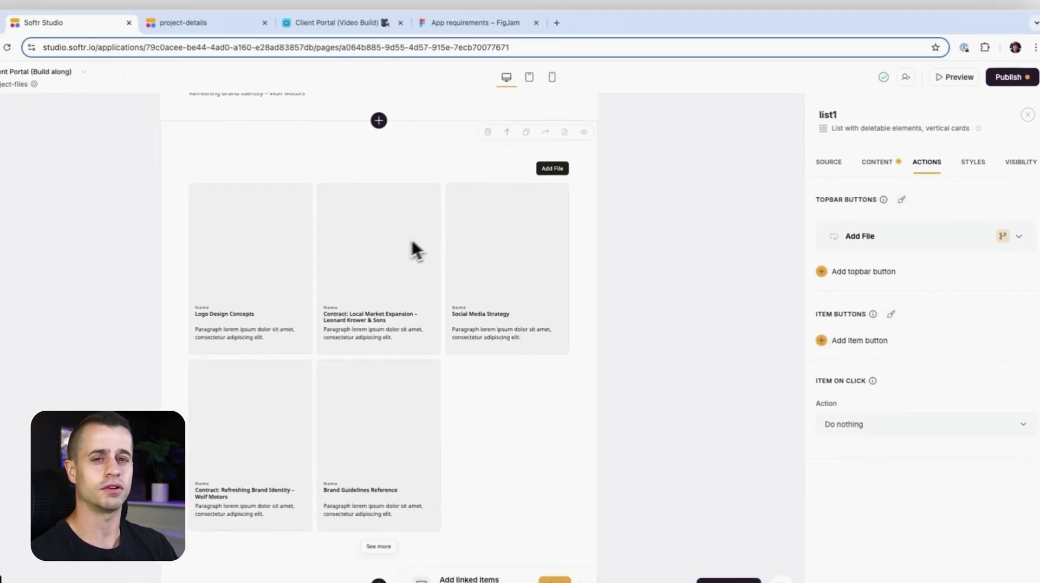
Enable the list's title and subtitle, align them left, set the title to "Files" and clear the subtitle.
left_click(863, 165)
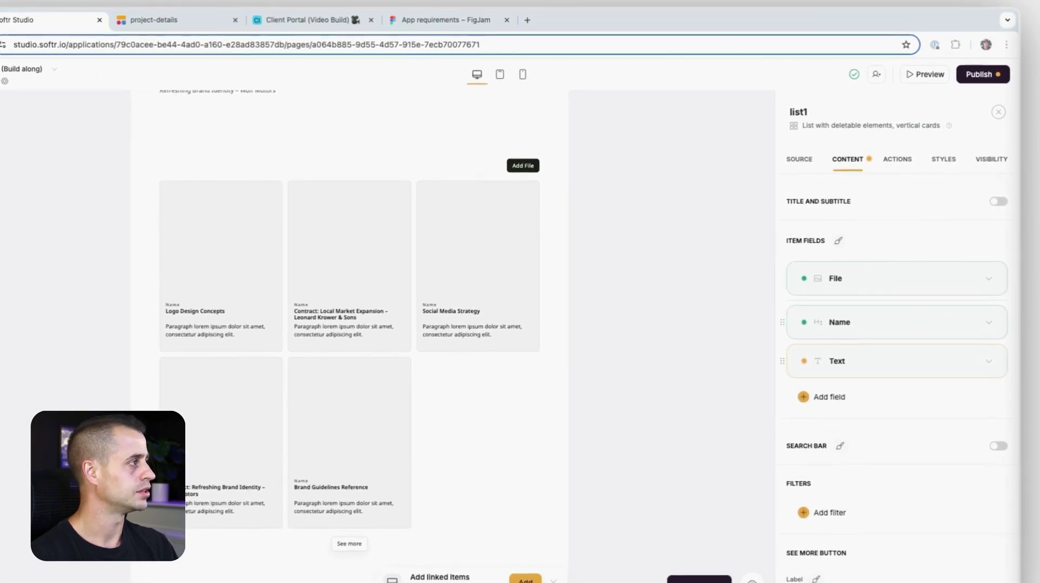
left_click(998, 202)
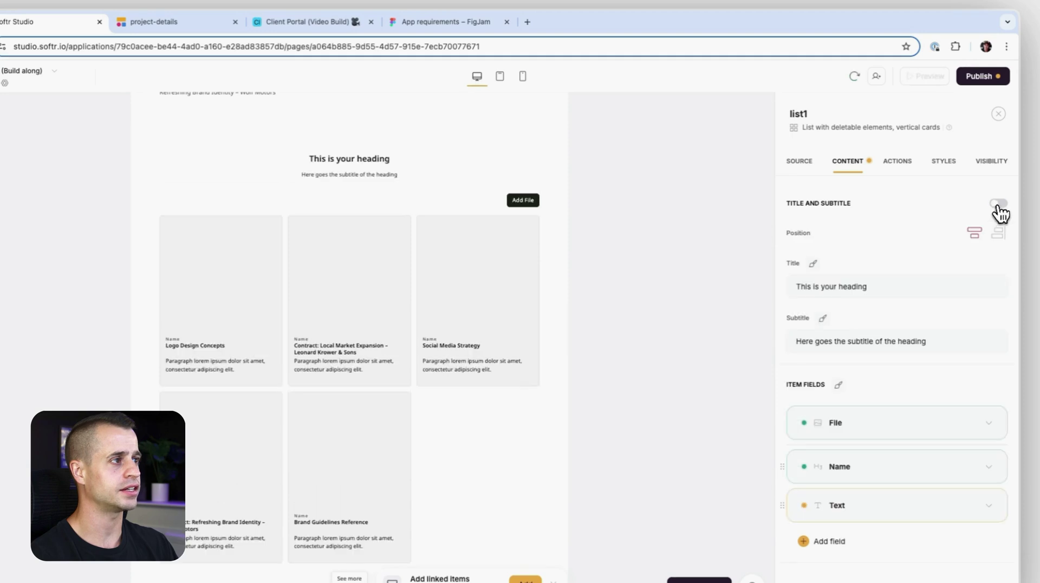
left_click(951, 233)
triple_click(847, 288)
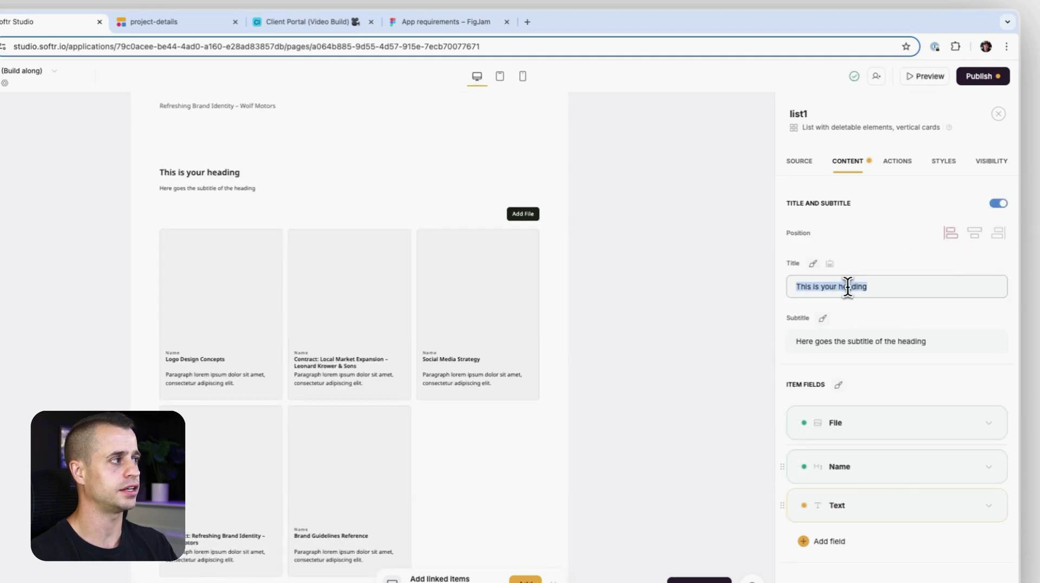
type("Files")
triple_click(869, 336)
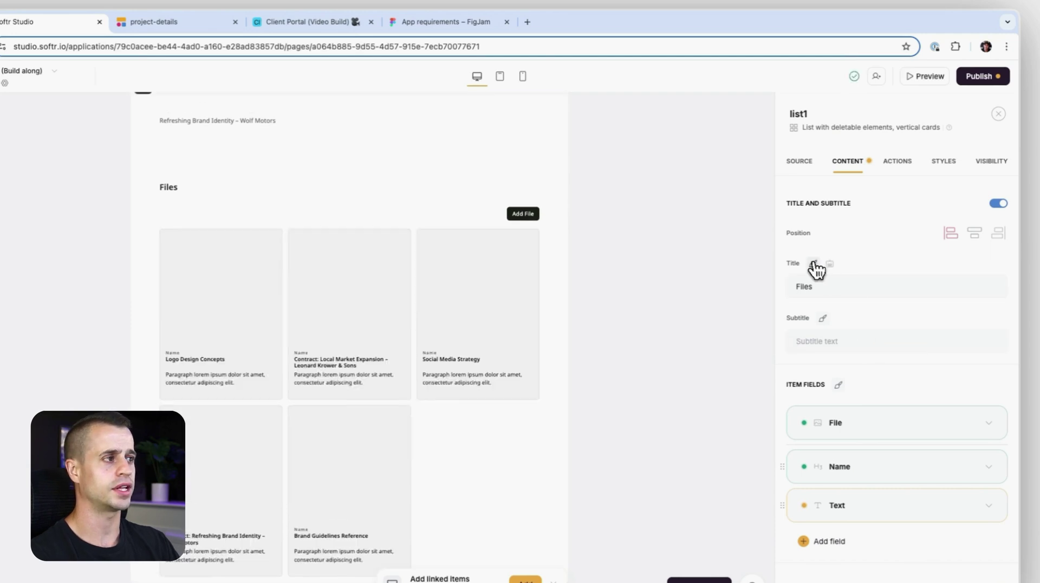
Set the text size of the "Files" list title to 4XL.
left_click(814, 265)
left_click(917, 192)
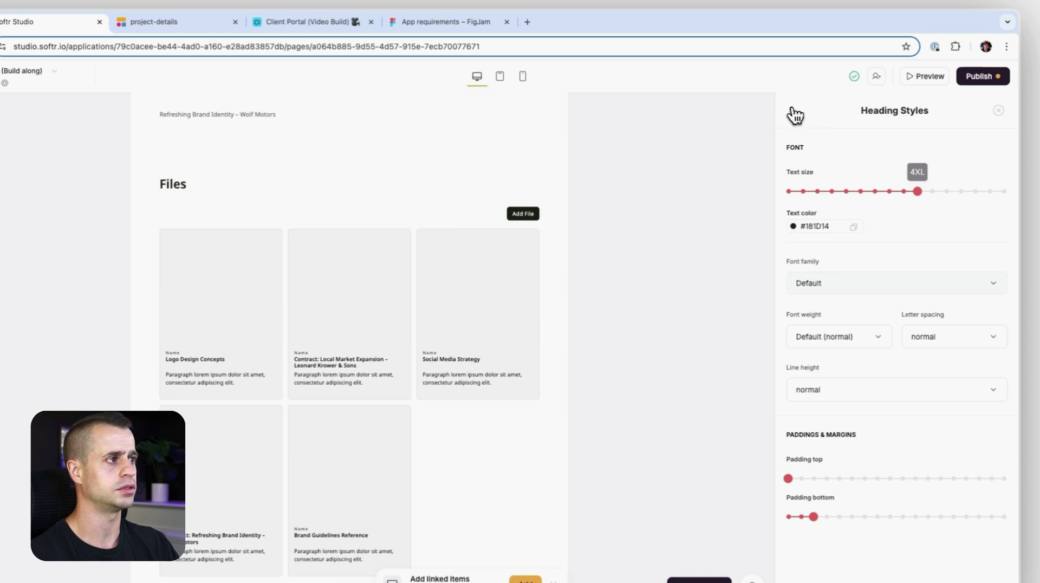
left_click(795, 115)
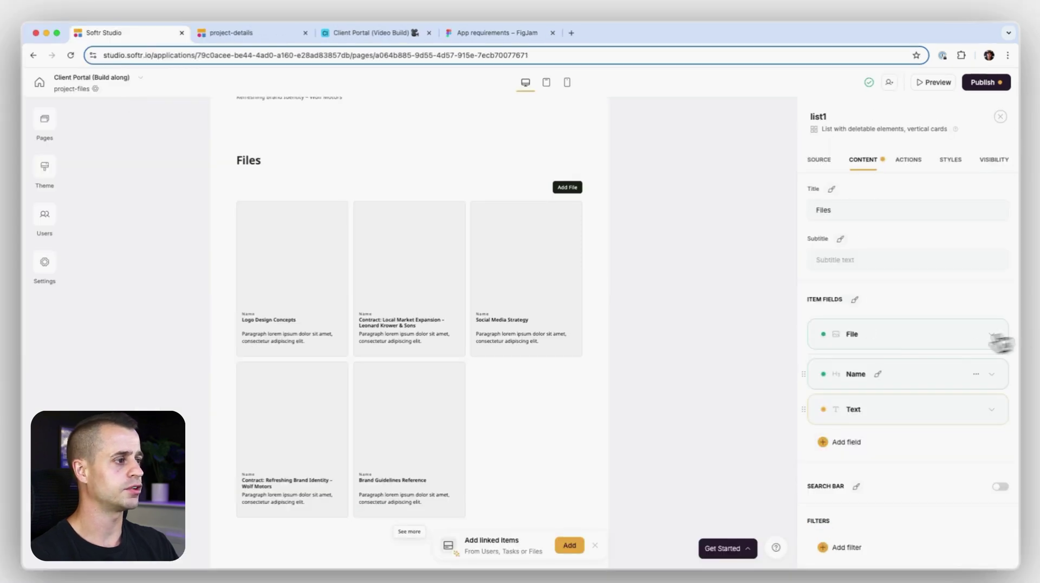
Change the Text item field to a Tag showing File Type and remove its label.
left_click(865, 425)
scroll(910, 412, "down", 1)
left_click(910, 405)
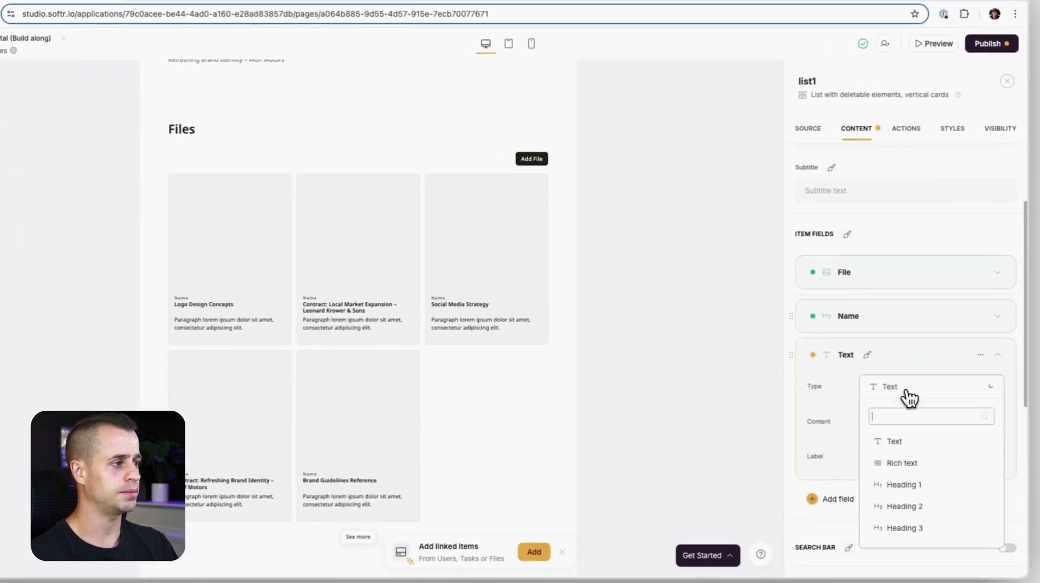
left_click(906, 440)
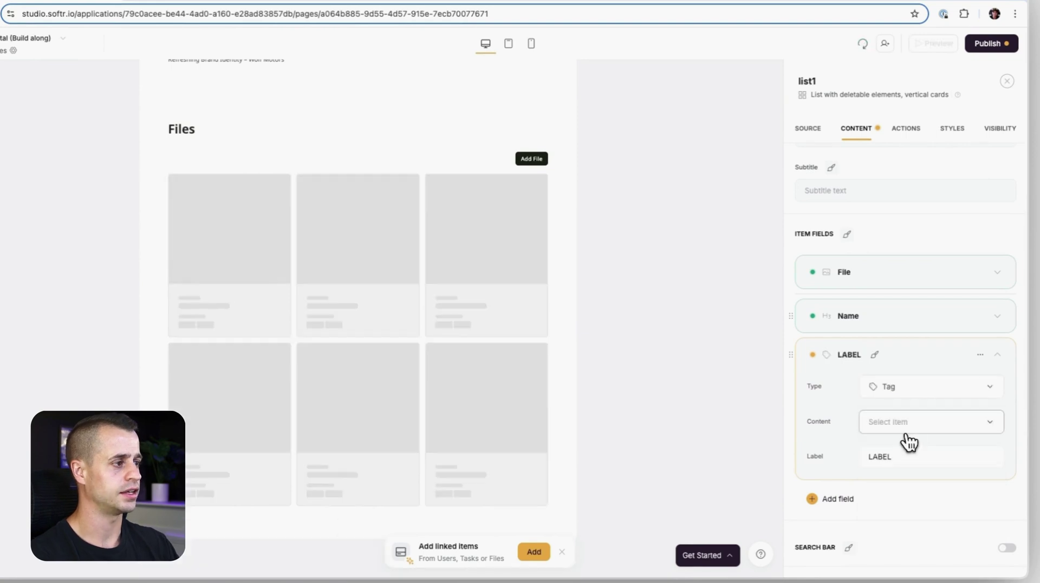
left_click(904, 433)
scroll(918, 401, "down", 3)
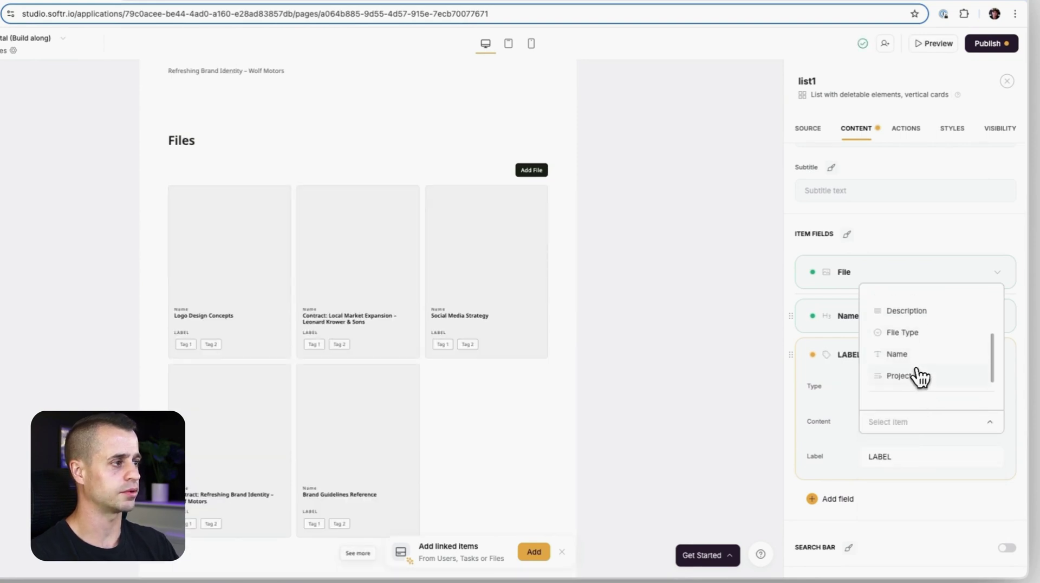
left_click(915, 336)
double_click(886, 458)
key("BackSpace")
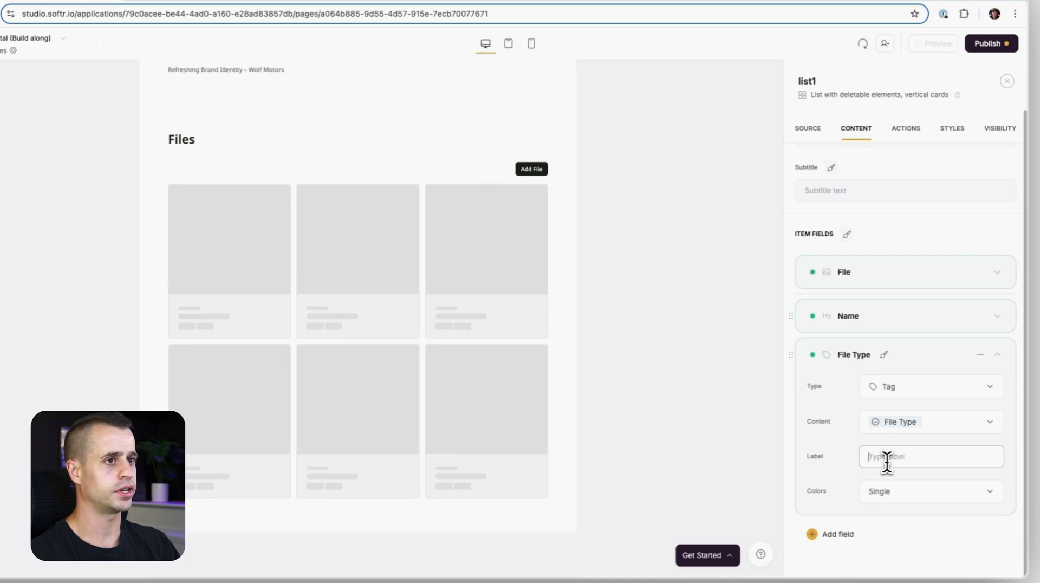
Move the File Type tag above the Name item field and hide the File image field.
left_click_drag(796, 401, 807, 297)
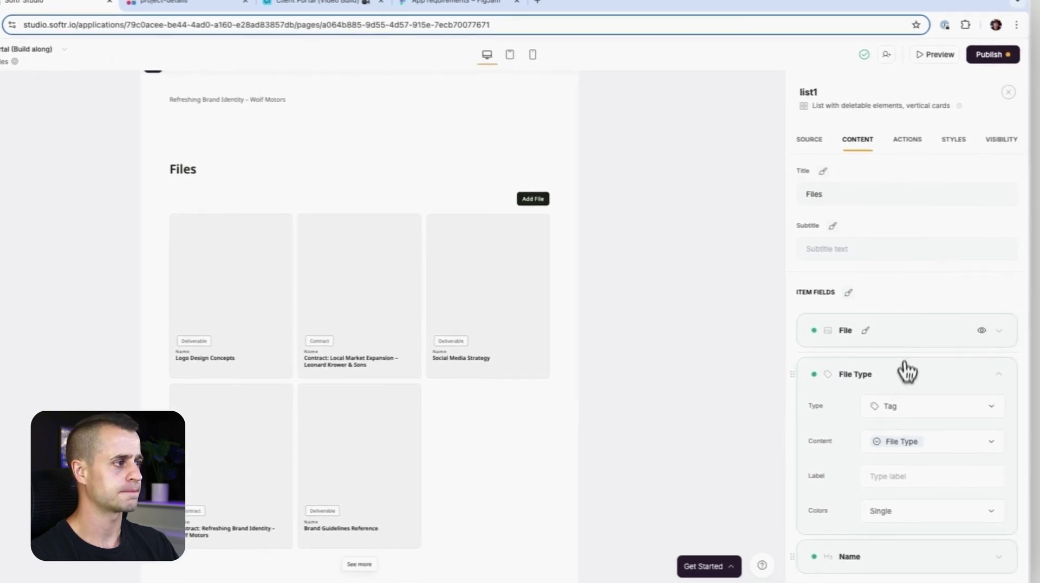
left_click(1026, 332)
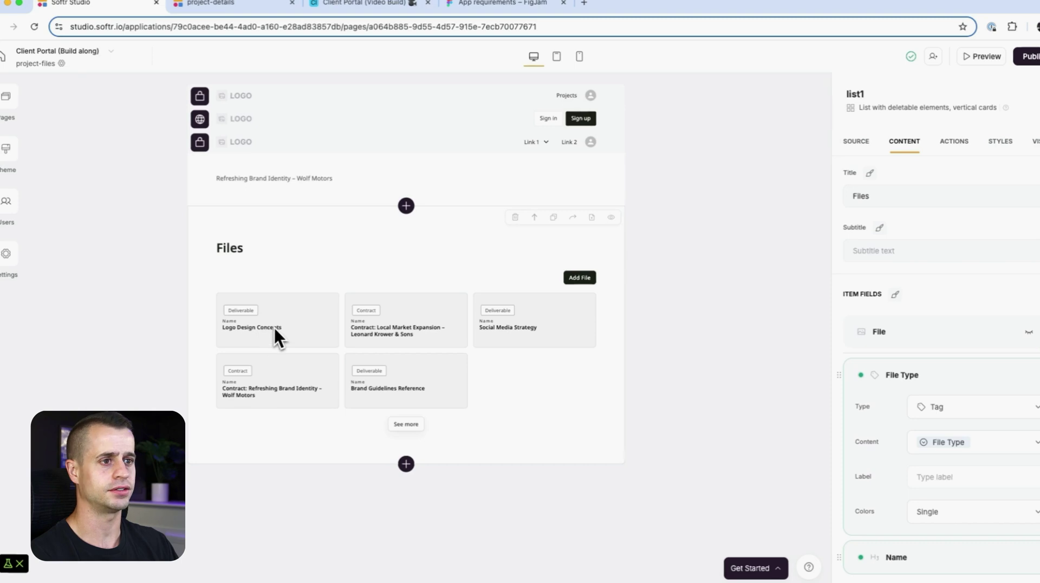
Change the Name item field to Heading 2 and remove its label.
scroll(841, 385, "down", 2)
left_click(1002, 325)
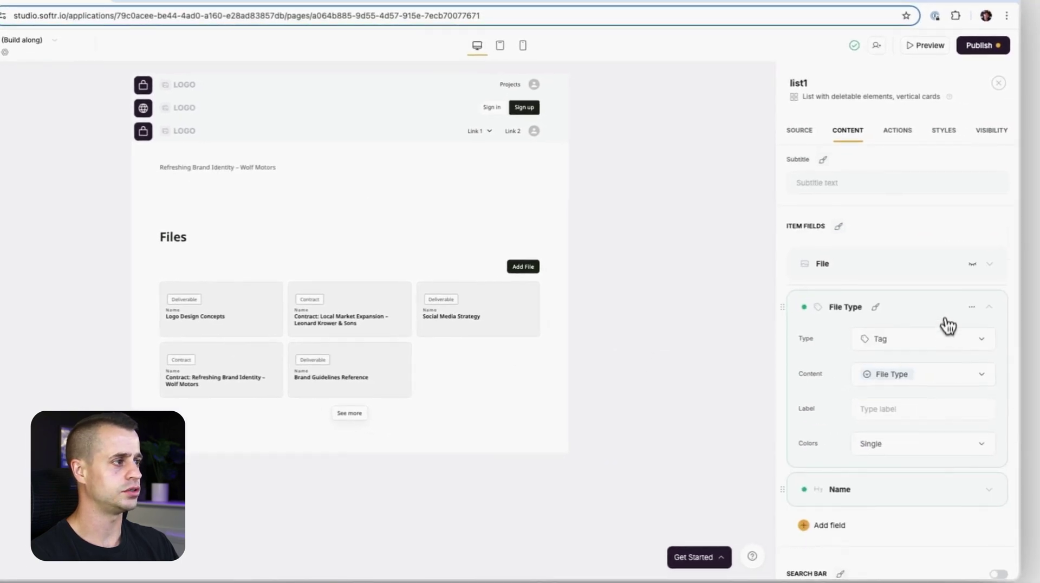
left_click(930, 358)
double_click(901, 382)
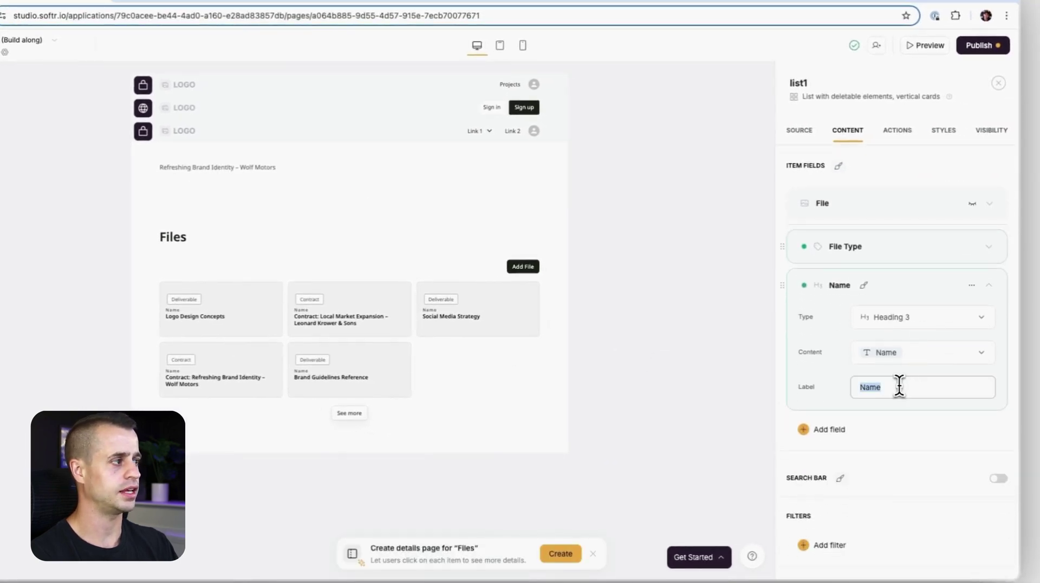
key("BackSpace")
left_click(935, 319)
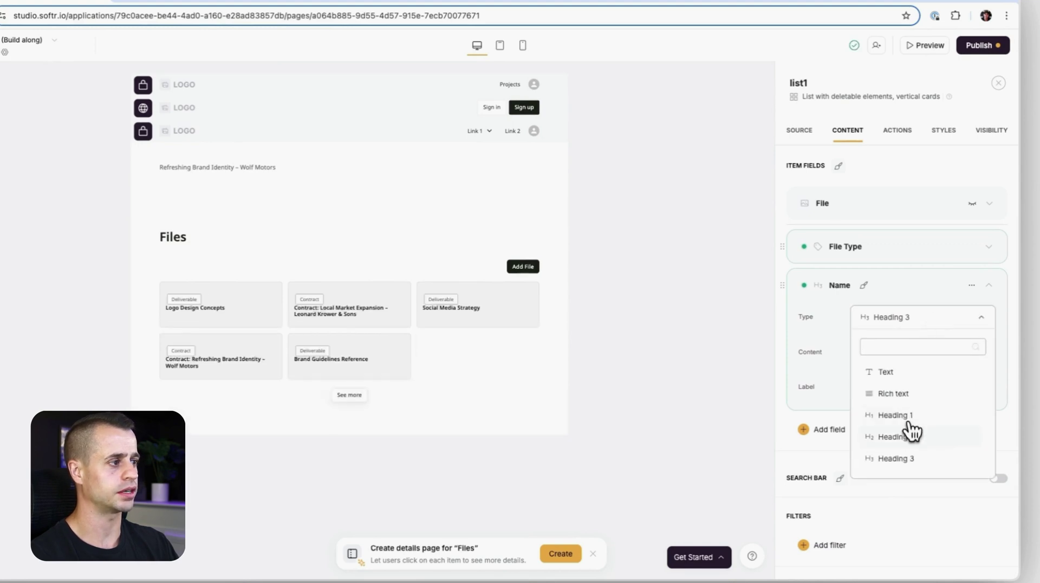
left_click(895, 437)
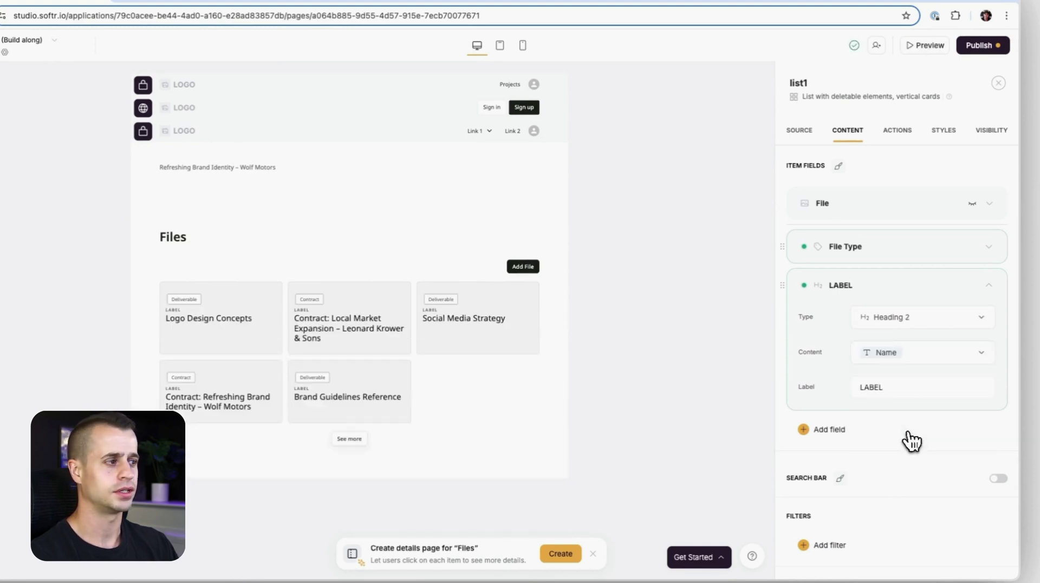
key("BackSpace")
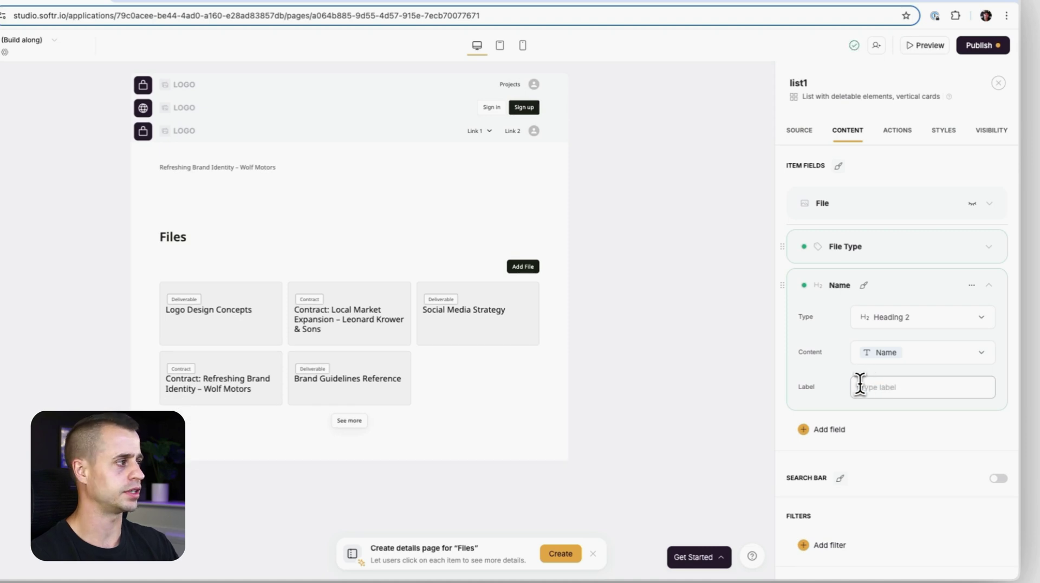
left_click(894, 286)
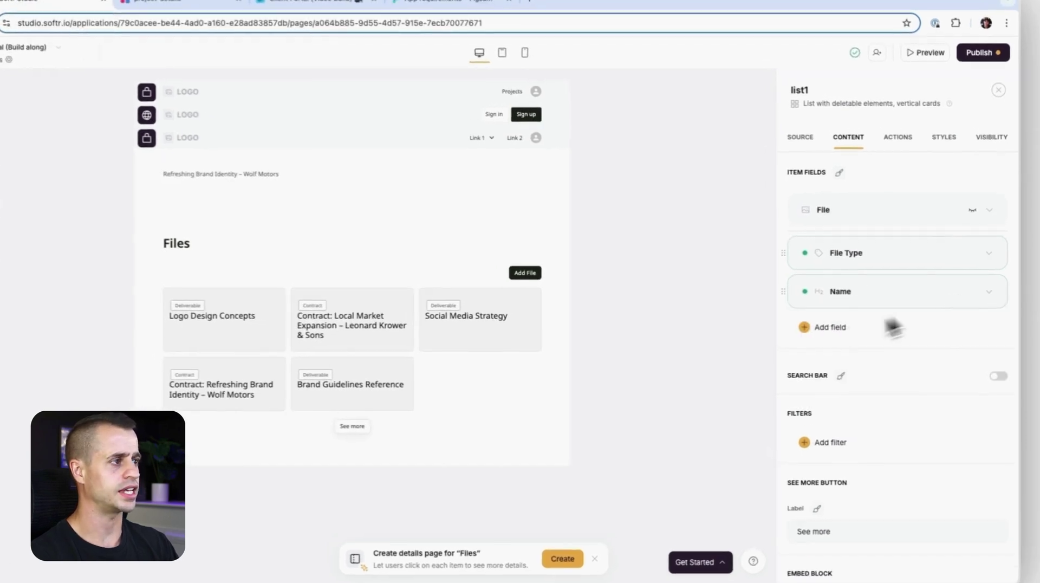
Add a Text item field showing Description below Name and remove its label.
left_click(829, 327)
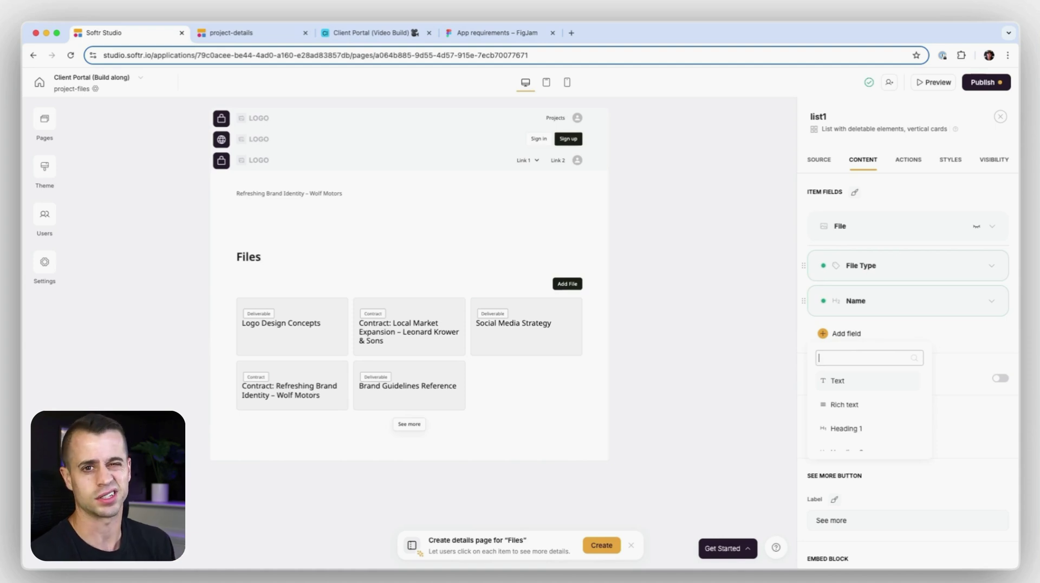
left_click(838, 380)
left_click(892, 397)
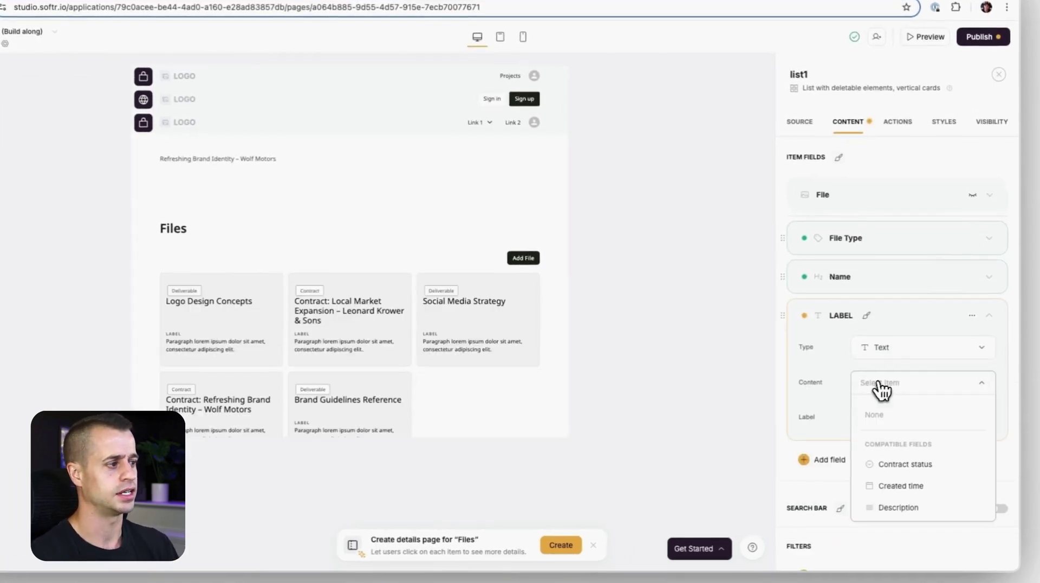
left_click(900, 473)
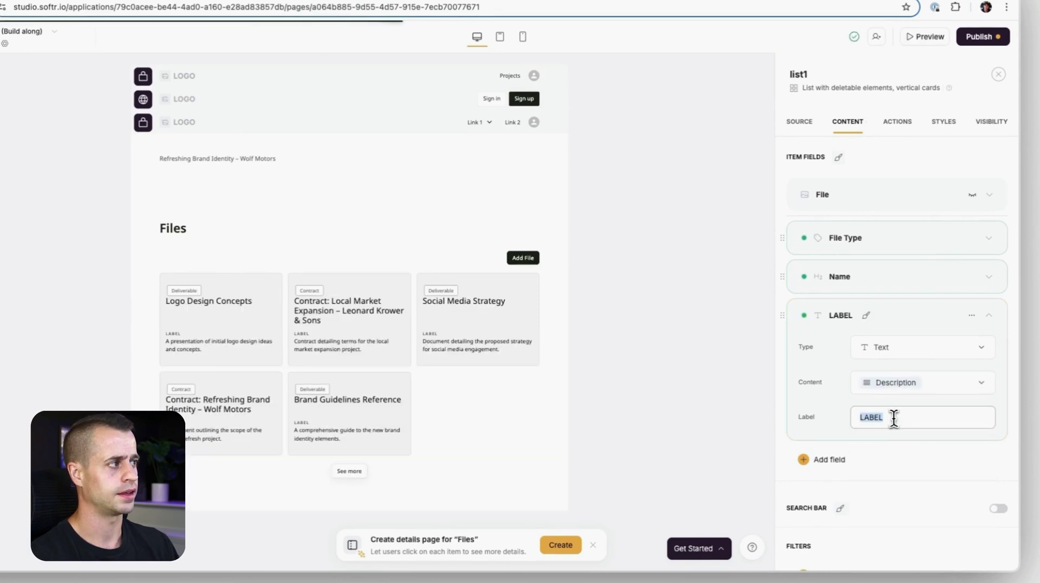
key("BackSpace")
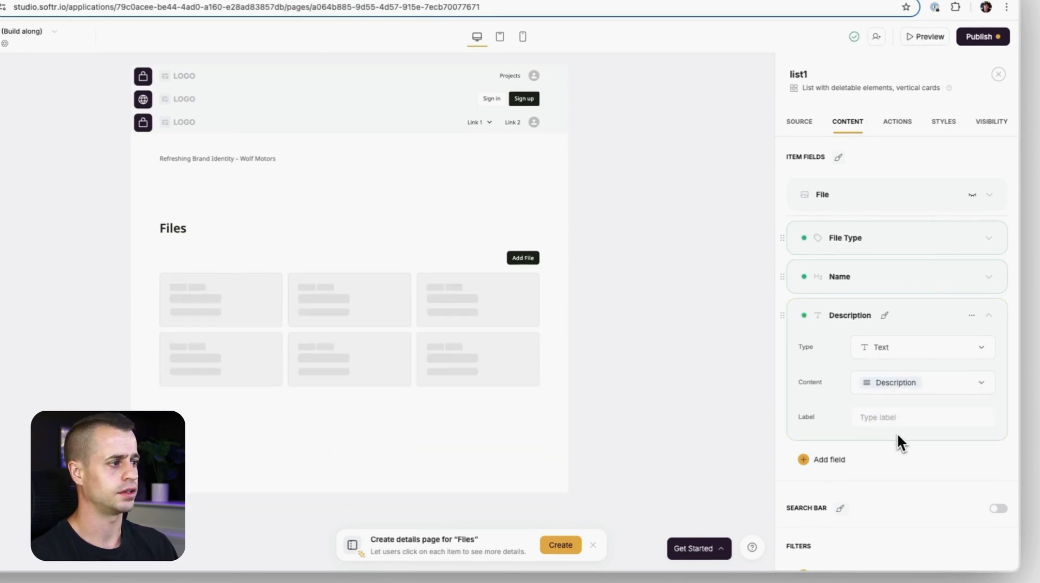
Add a Divider item field below Description and remove its label.
scroll(895, 447, "down", 1)
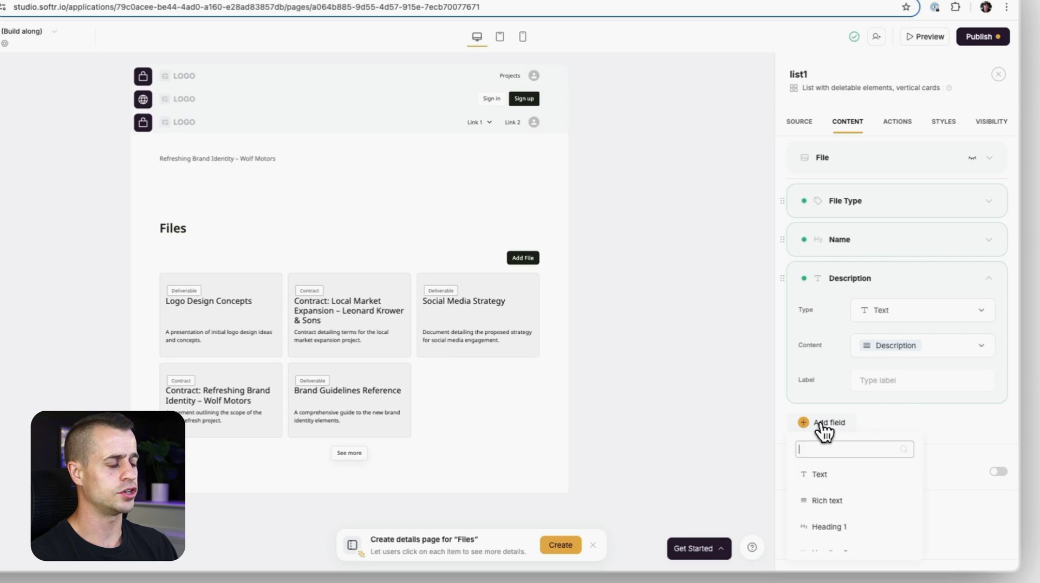
scroll(824, 428, "down", 3)
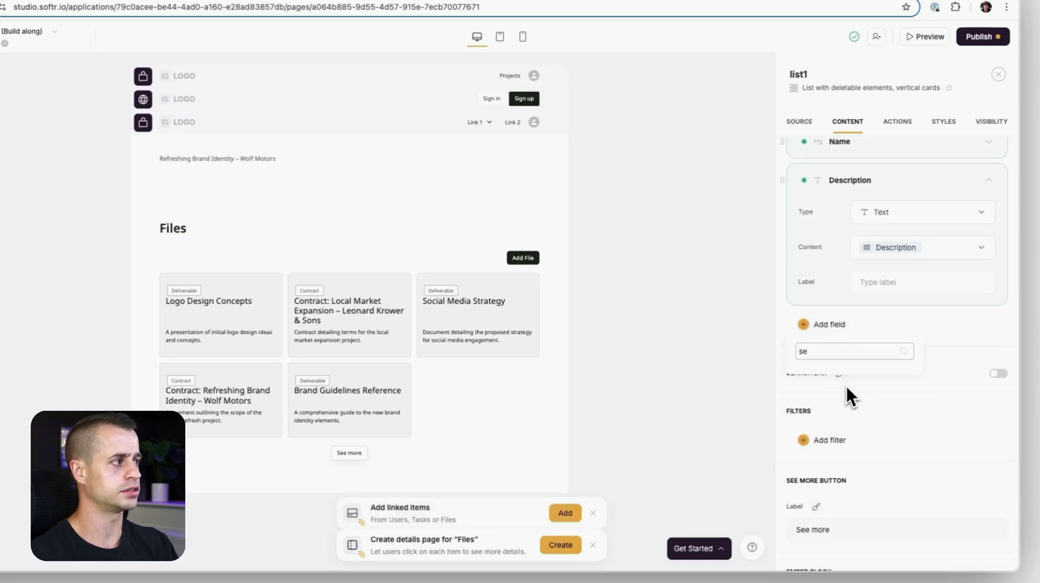
key("BackSpace")
key("BackSpace")
scroll(861, 396, "down", 3)
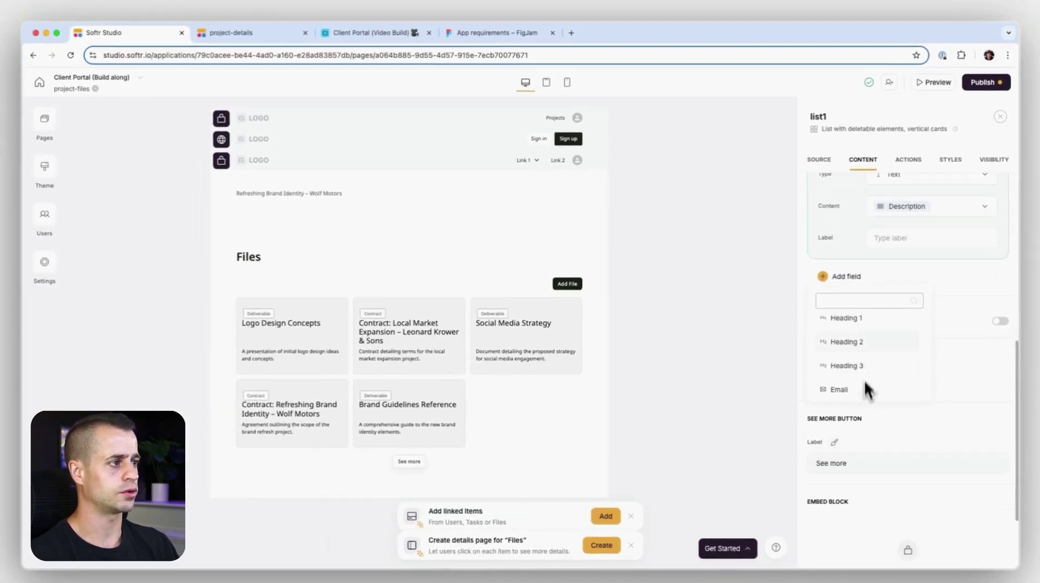
scroll(865, 342, "down", 5)
scroll(864, 339, "down", 5)
left_click(866, 347)
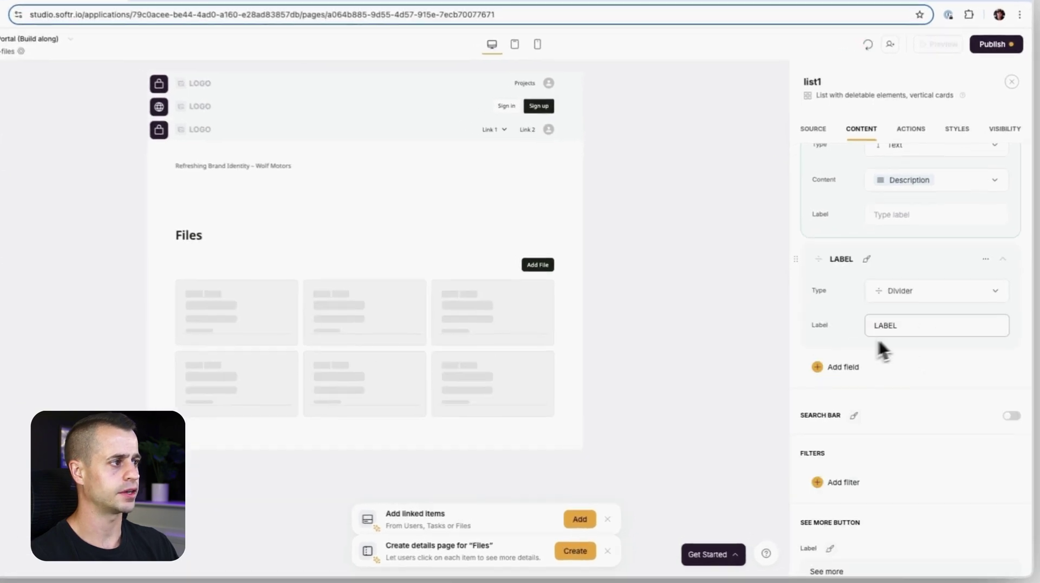
double_click(894, 356)
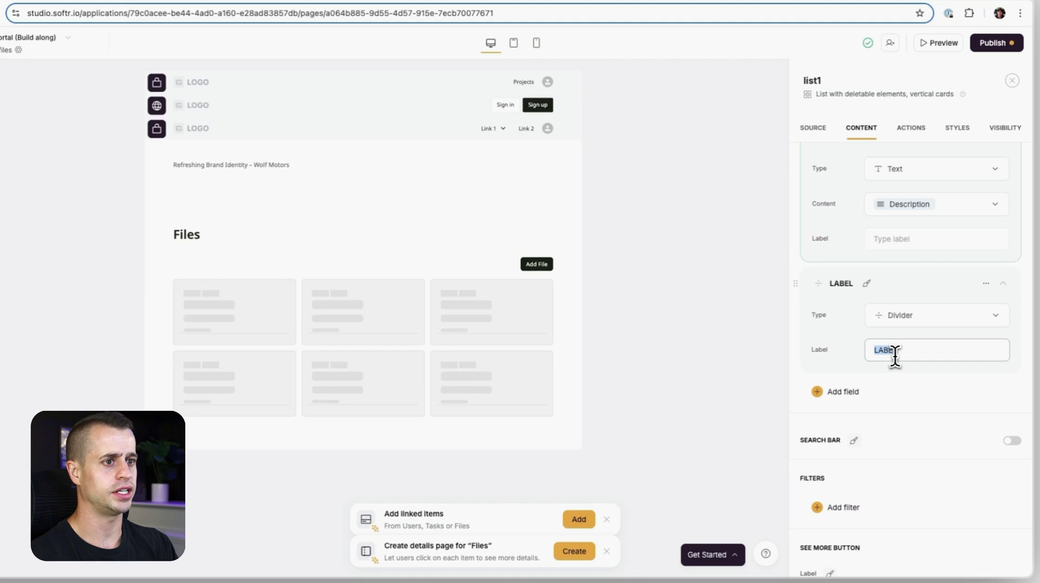
key("BackSpace")
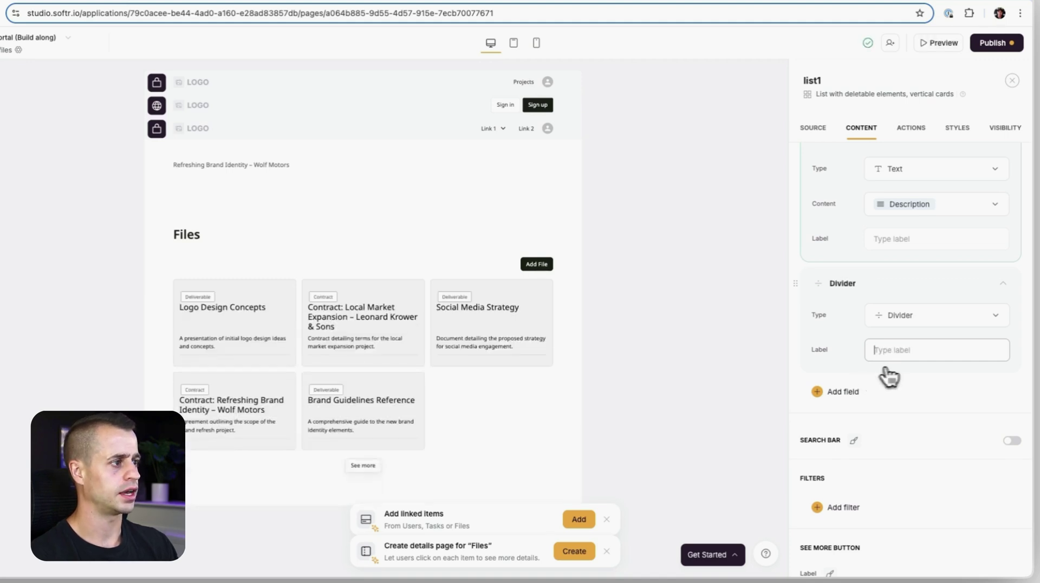
Add a File item field below the divider showing File, and remove its label.
left_click(845, 393)
left_click(848, 444)
double_click(909, 430)
key("BackSpace")
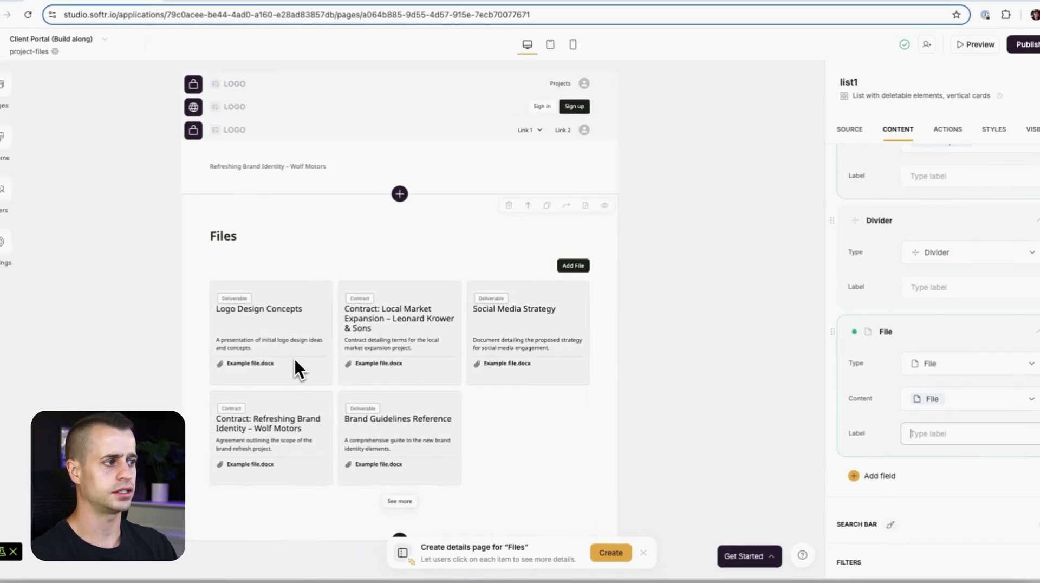
left_click(993, 343)
Set the background color of the list item cards to #FFFFFF.
scroll(900, 399, "up", 4)
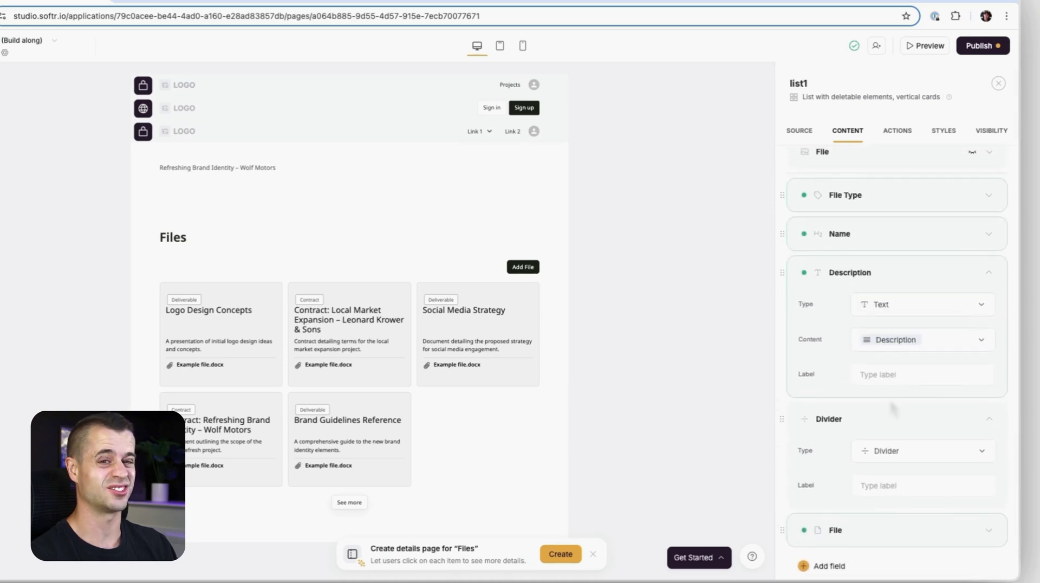
scroll(890, 398, "up", 5)
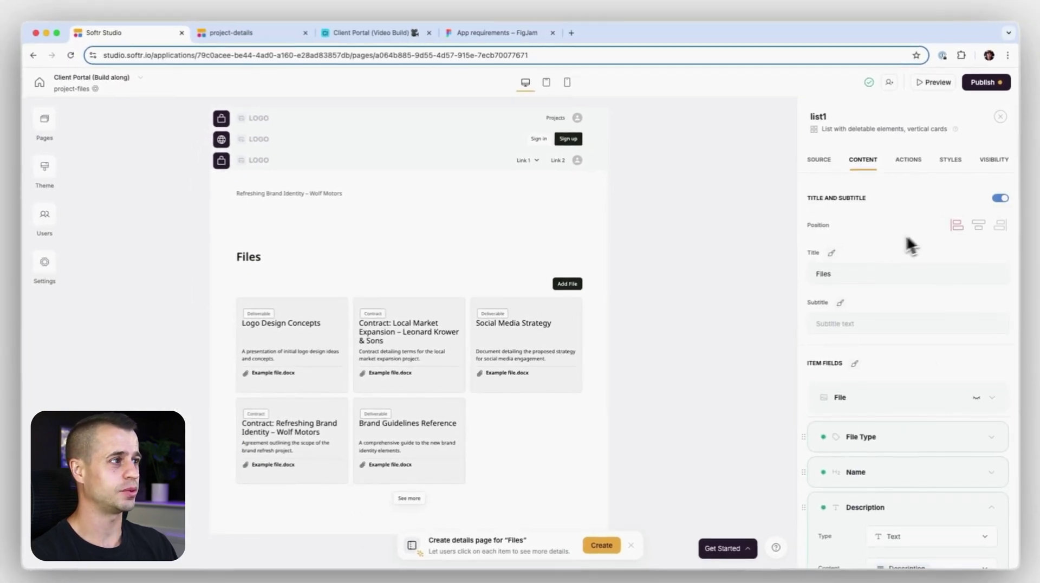
scroll(894, 246, "down", 1)
scroll(883, 255, "down", 3)
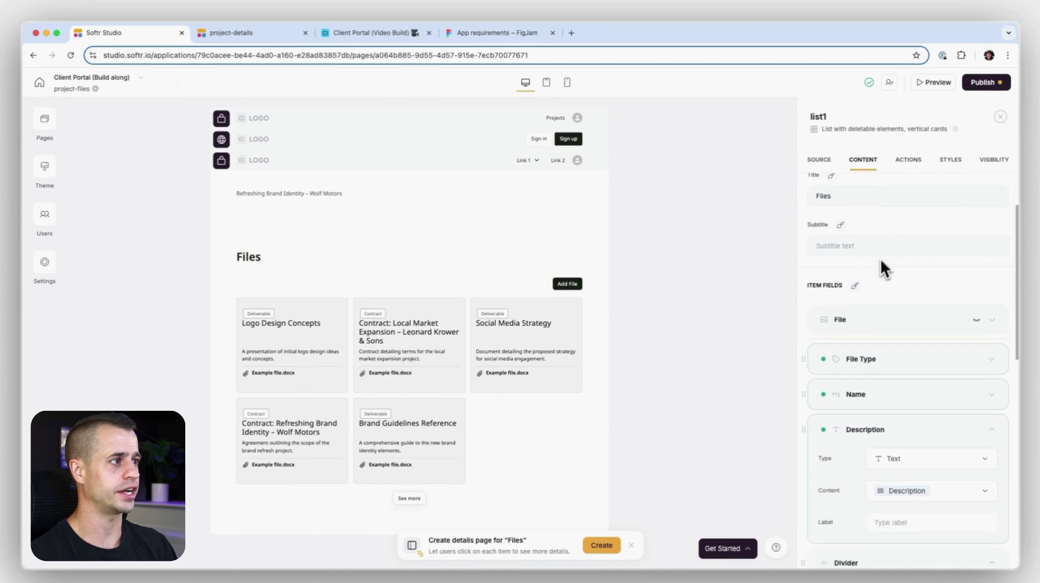
left_click(855, 284)
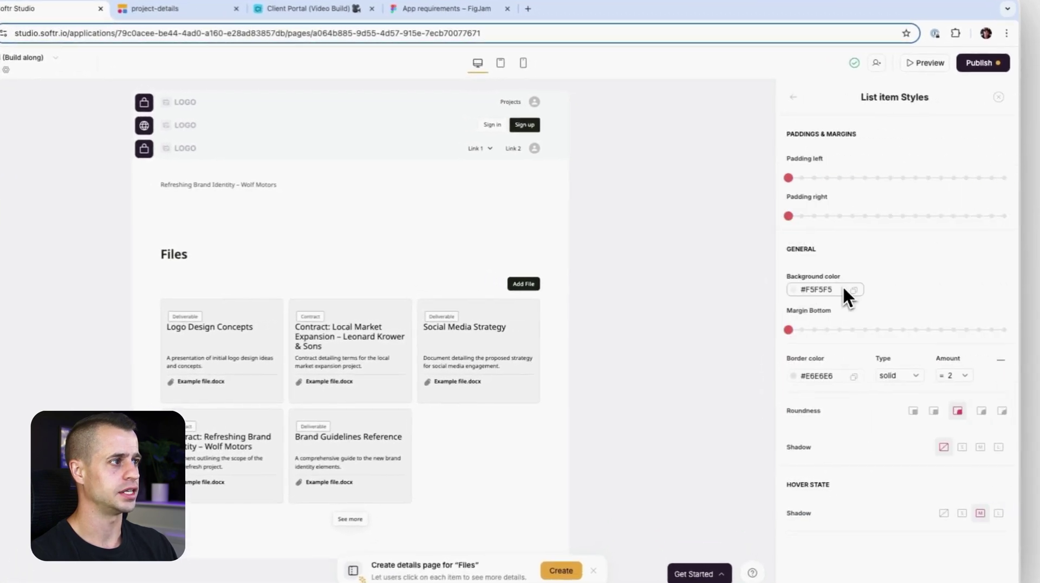
left_click(805, 289)
left_click_drag(810, 319, 793, 300)
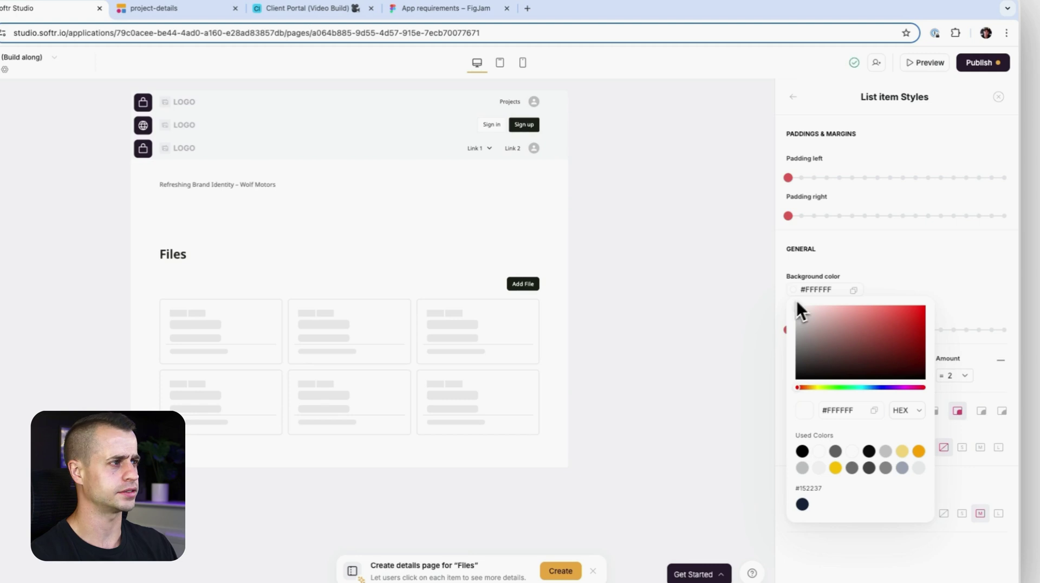
left_click(894, 256)
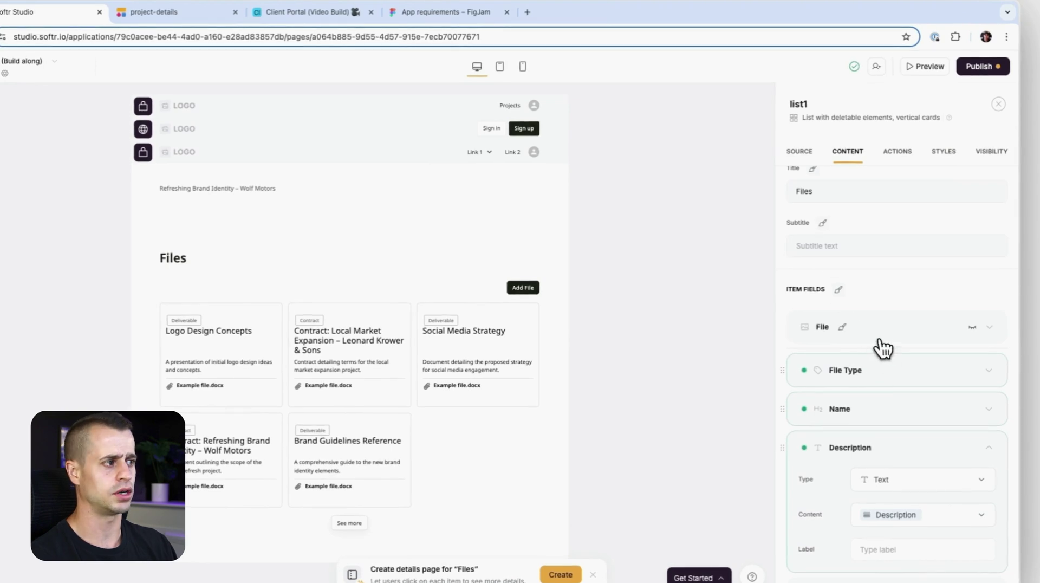
Set the Name field's top padding to 2XS and its bottom padding to 3XS.
scroll(883, 348, "down", 2)
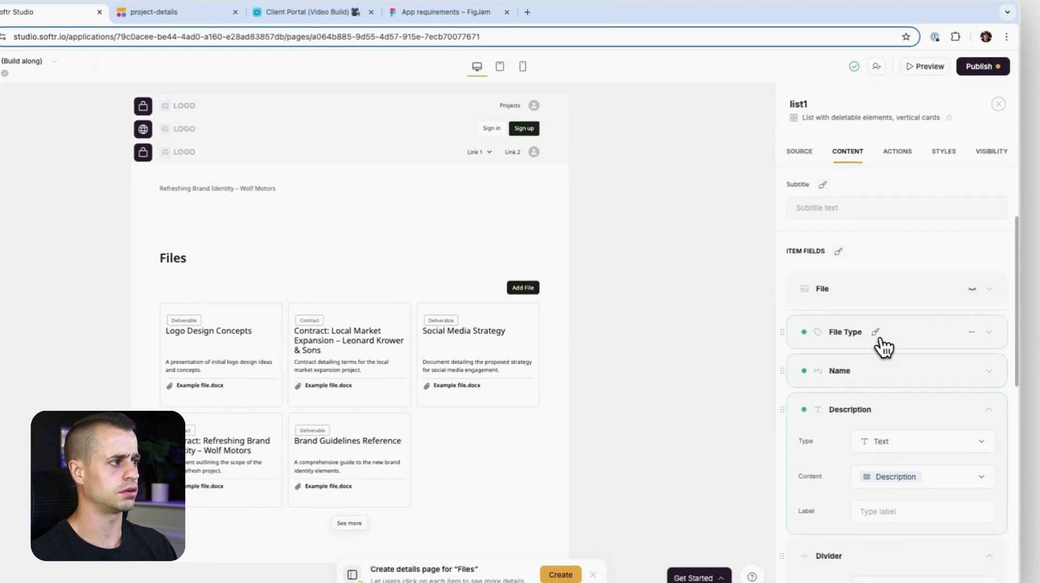
left_click(865, 371)
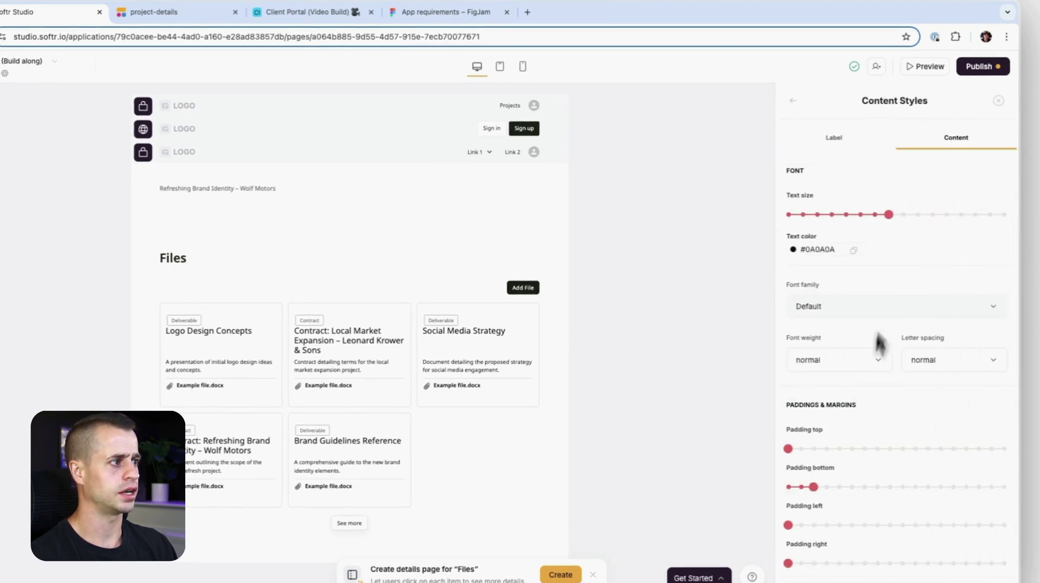
scroll(863, 450, "down", 1)
left_click_drag(821, 428, 868, 430)
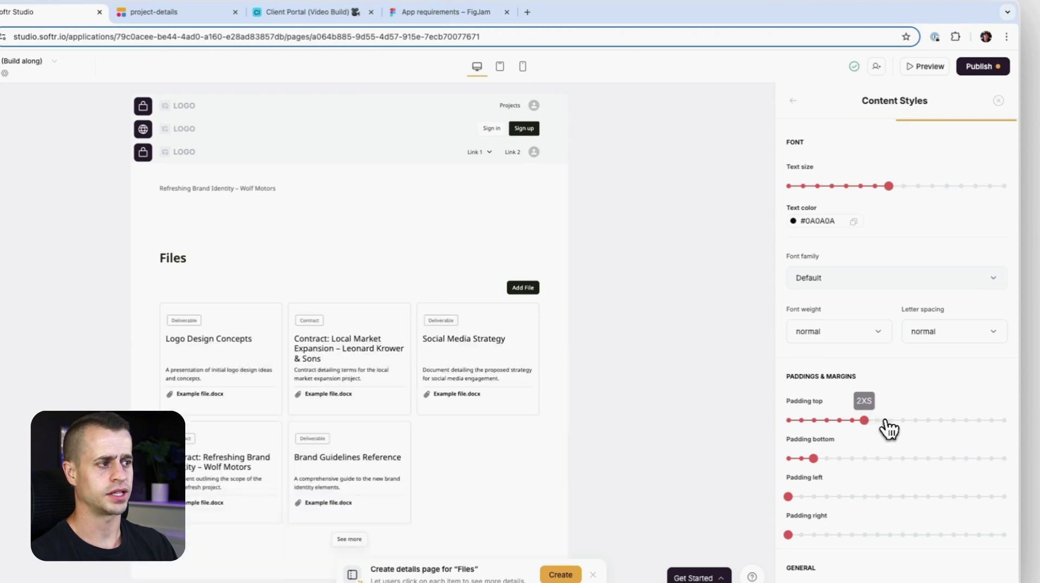
left_click_drag(827, 461, 790, 457)
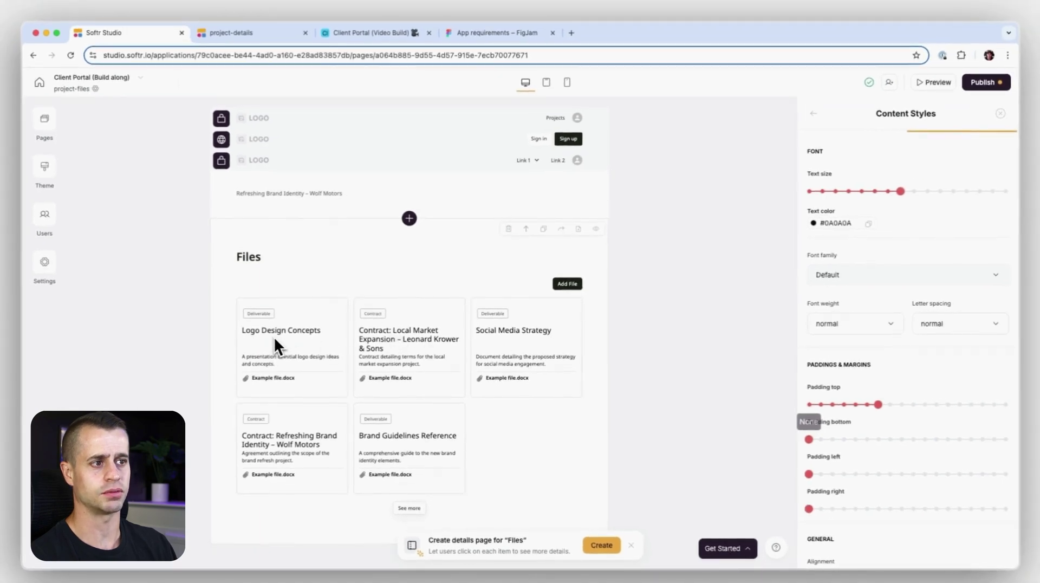
left_click(833, 439)
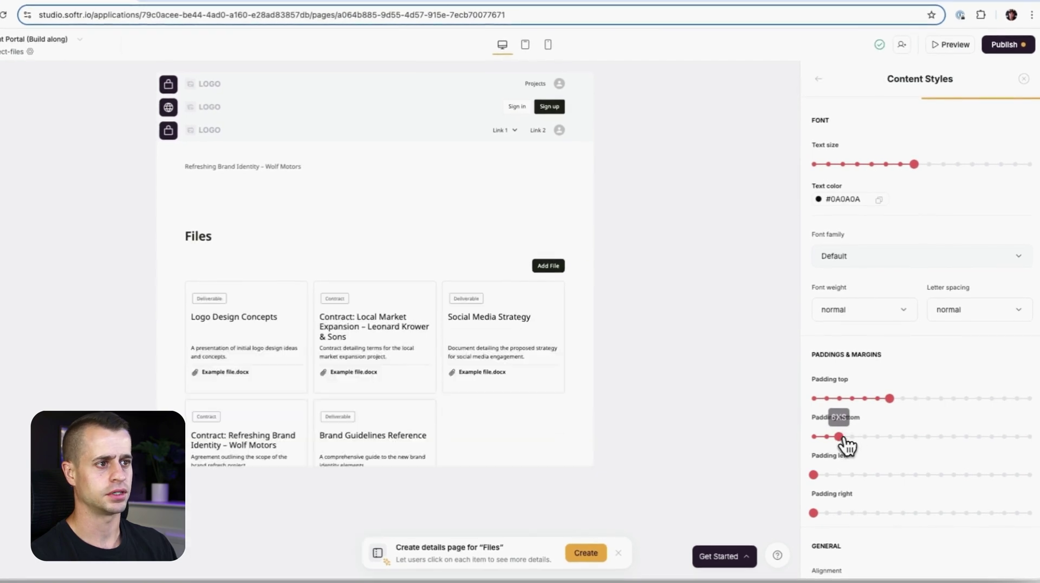
left_click(877, 436)
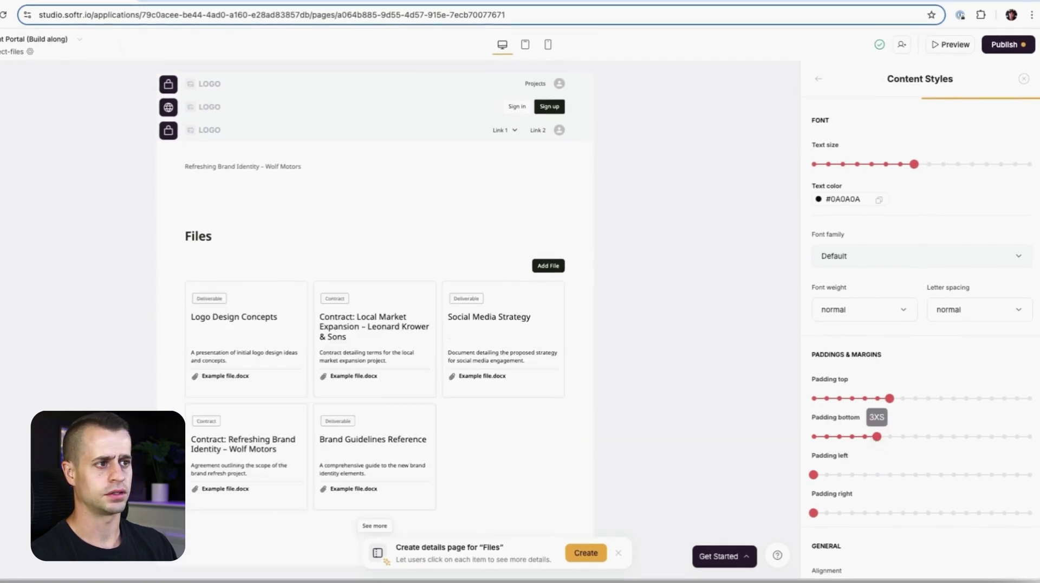
left_click(818, 78)
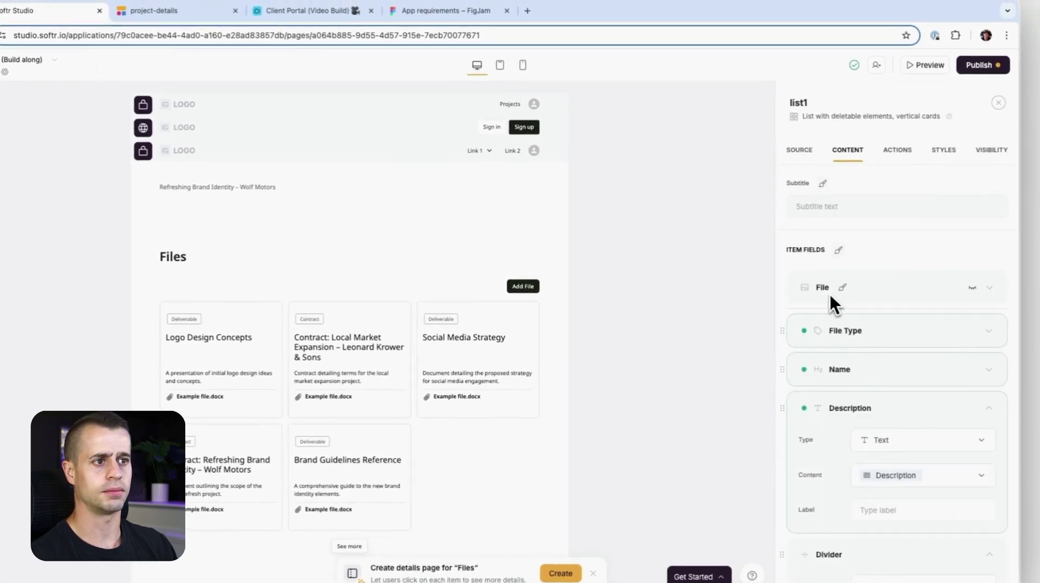
Set the File Type tag's background color to #F5F5F5.
scroll(875, 359, "down", 2)
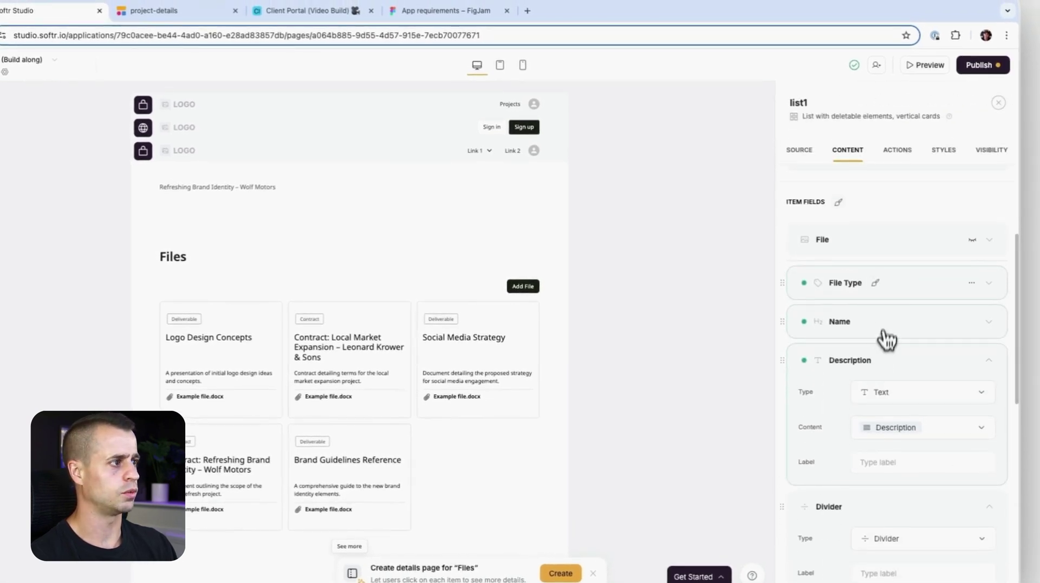
left_click(876, 282)
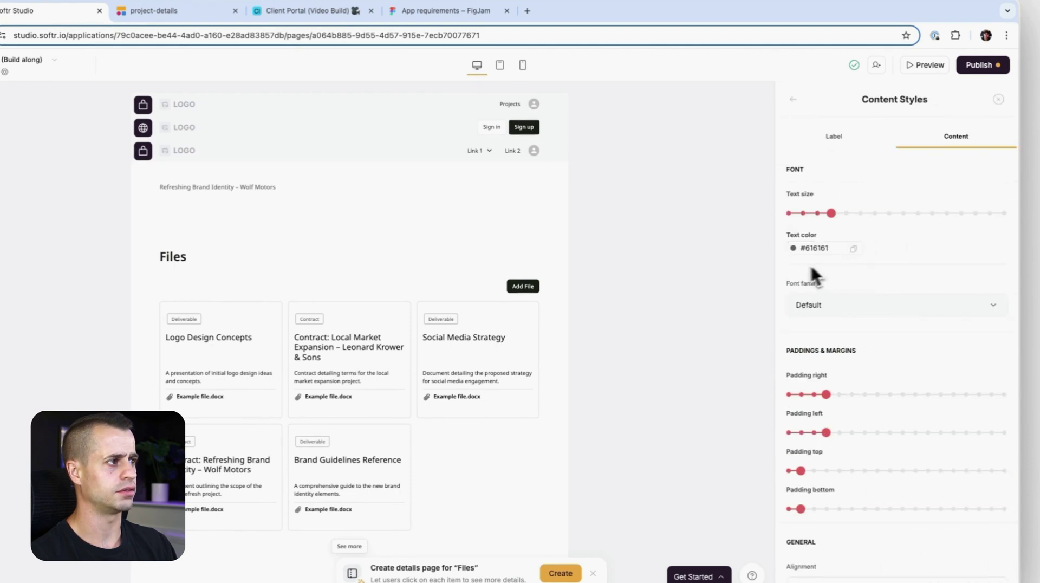
scroll(801, 356, "down", 6)
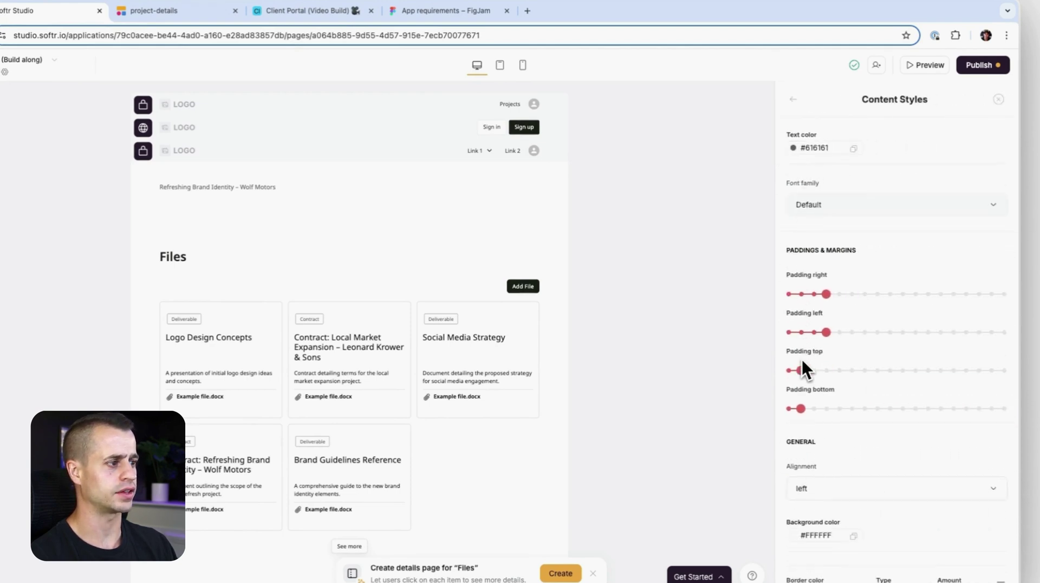
left_click(800, 447)
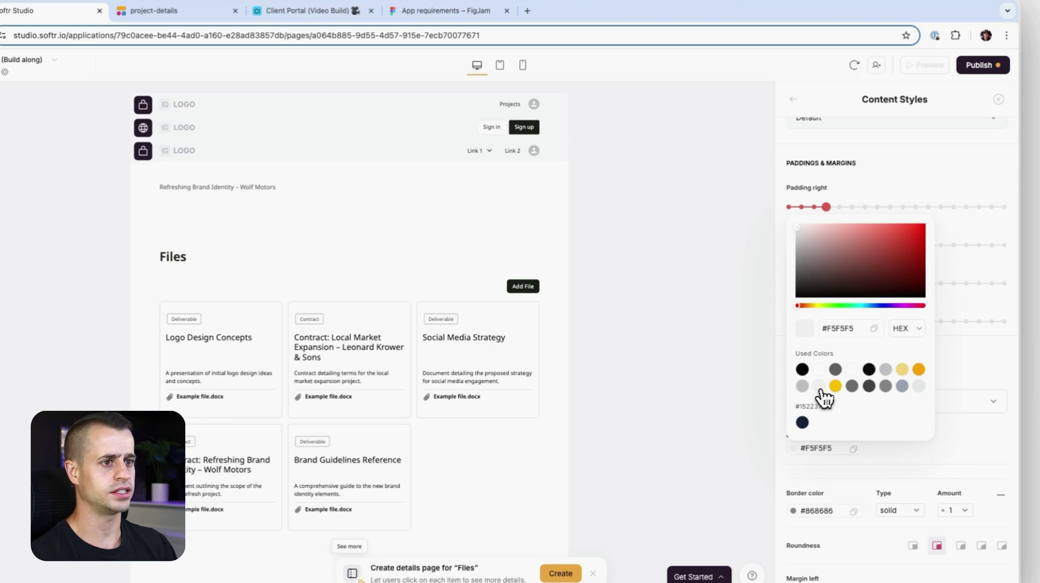
left_click(908, 163)
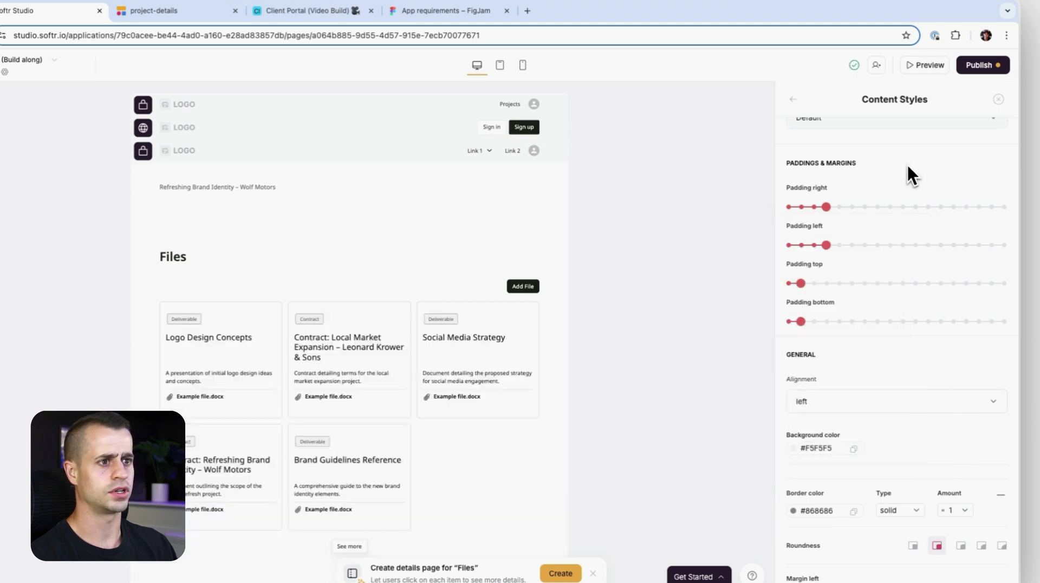
Set the File Type tag's text color to #000000 and remove its border.
scroll(864, 209, "up", 4)
left_click(808, 200)
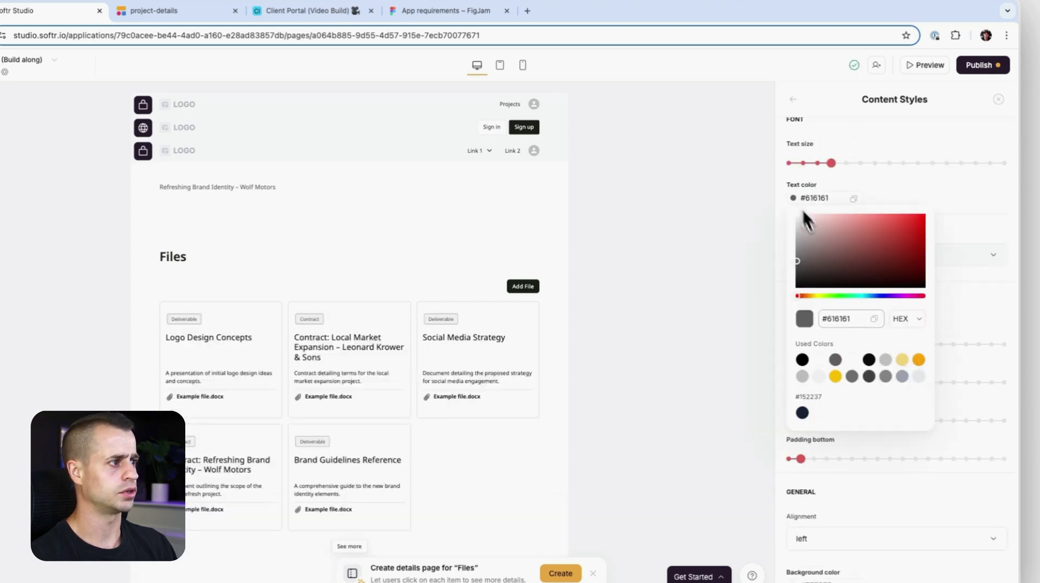
left_click(802, 359)
left_click(947, 278)
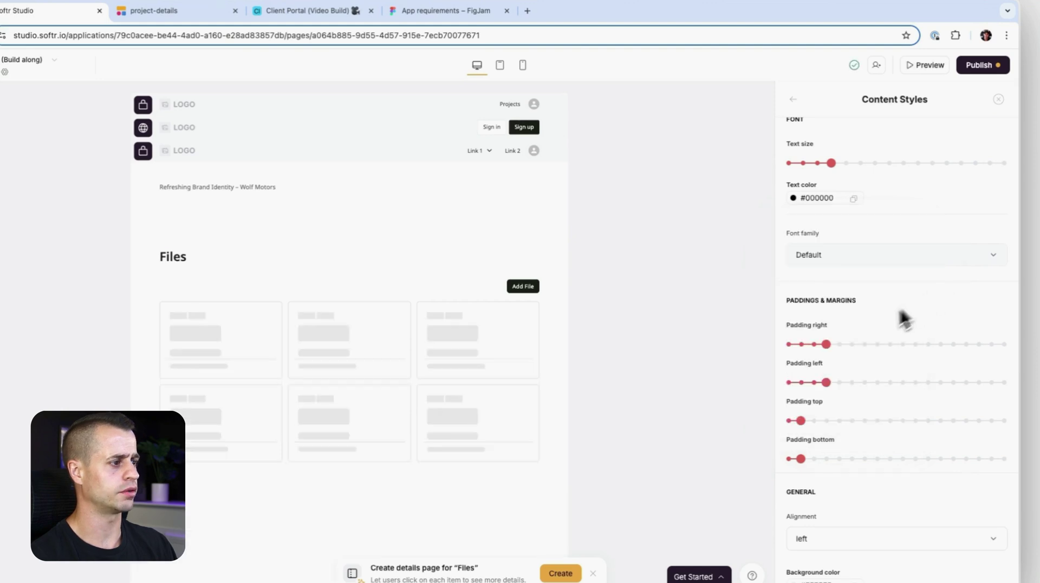
scroll(873, 349, "down", 3)
left_click(1000, 449)
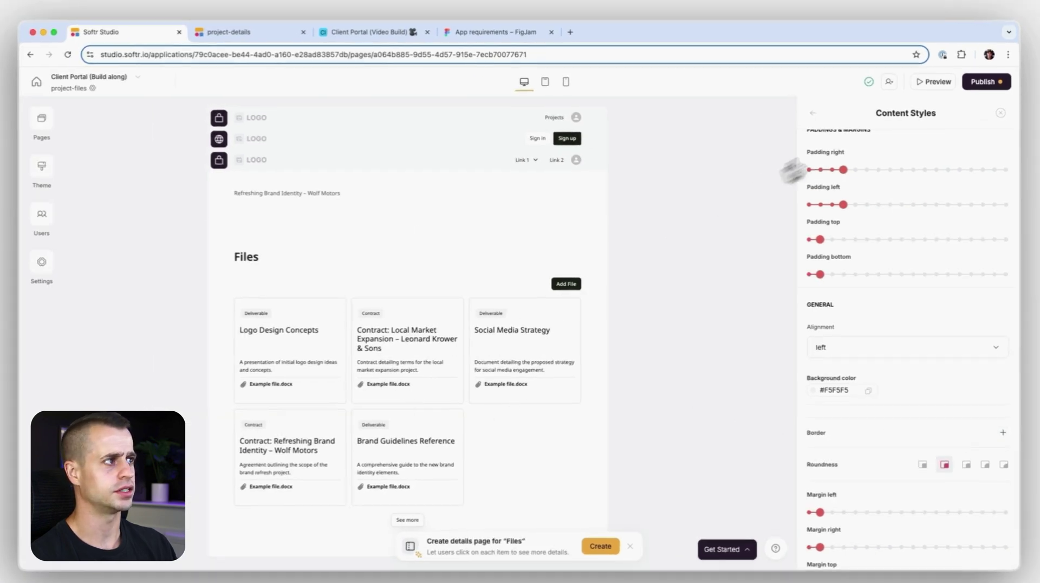
left_click(804, 103)
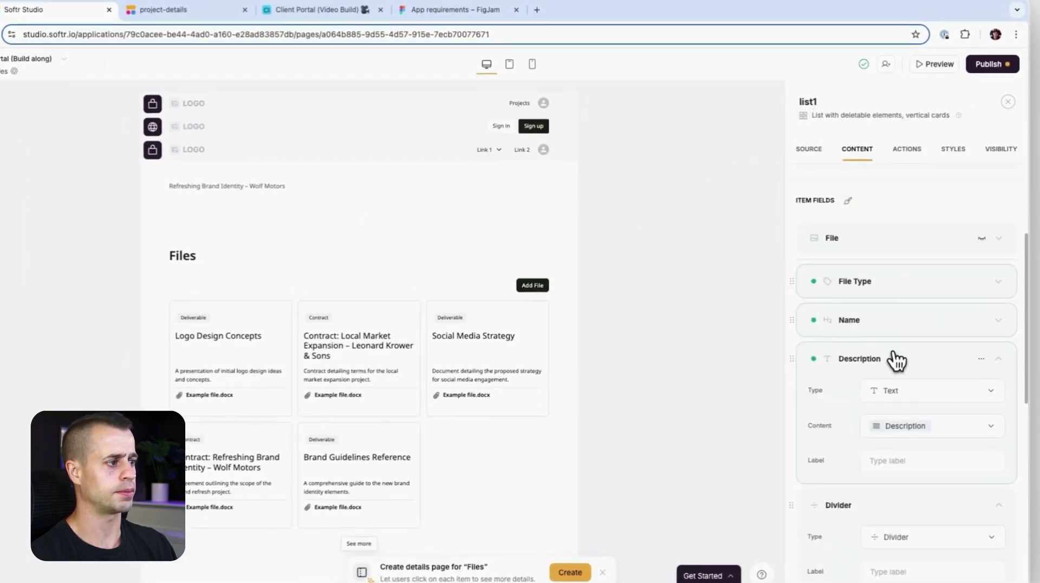
Set the File attachment field's top padding to 6XS and the Divider's top margin to 6XS.
scroll(895, 360, "down", 4)
left_click(865, 414)
scroll(867, 439, "down", 2)
left_click(824, 472)
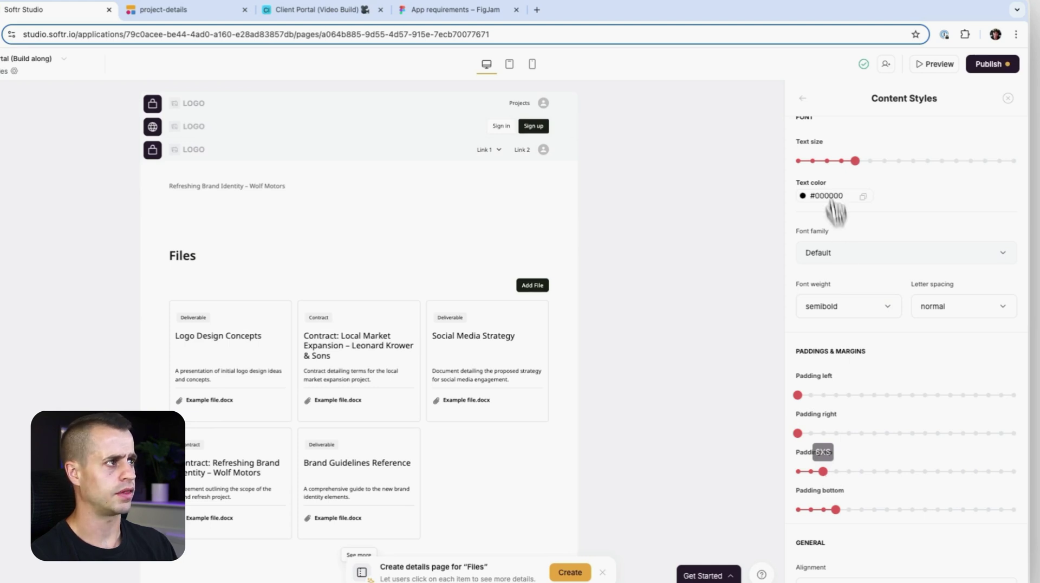
left_click(803, 99)
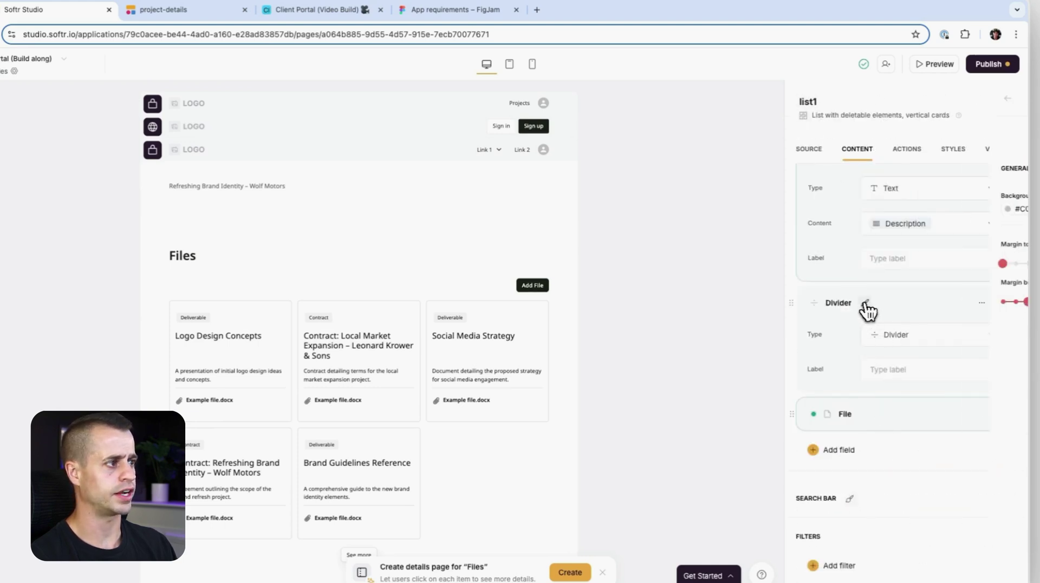
left_click(824, 265)
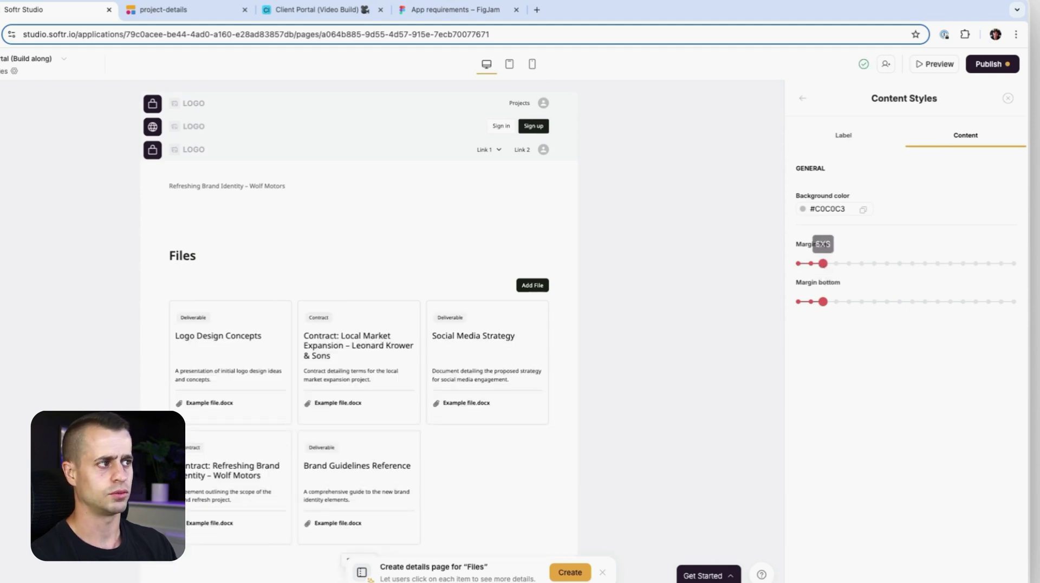
left_click(806, 100)
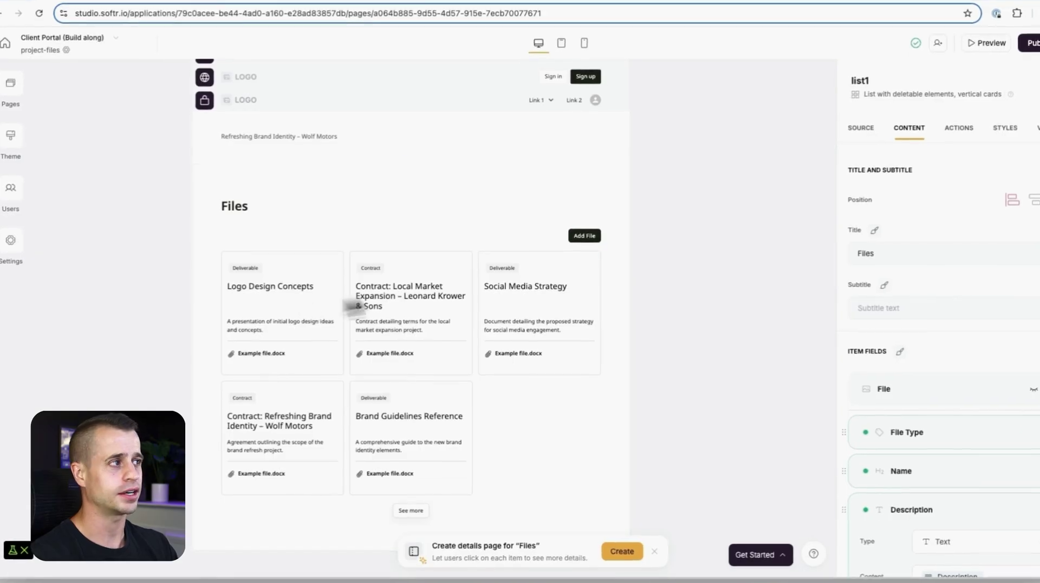
Add a Download item button to the Files list and link its download action to the File field.
left_click(959, 128)
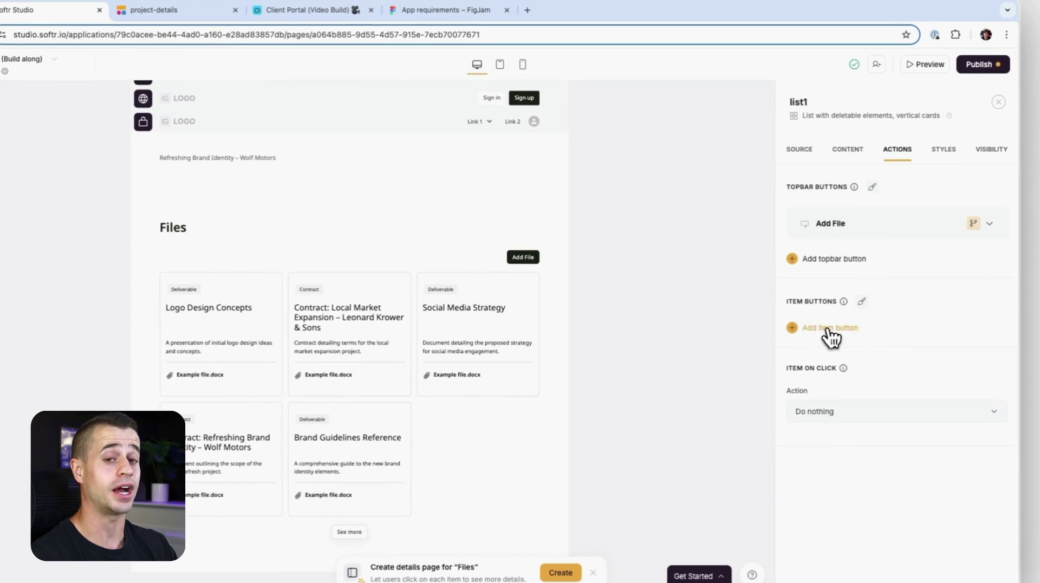
left_click(829, 328)
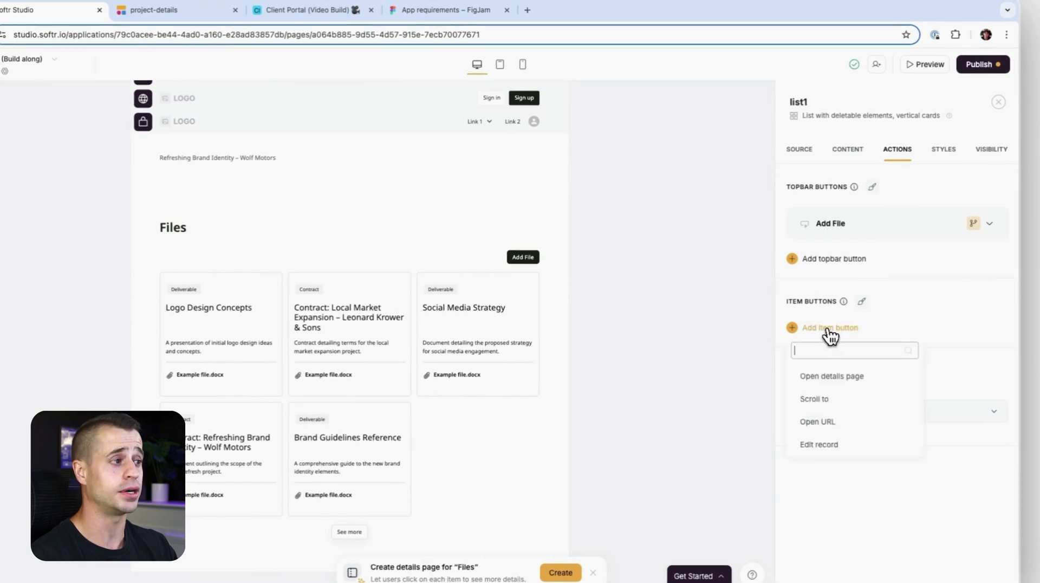
scroll(840, 398, "down", 4)
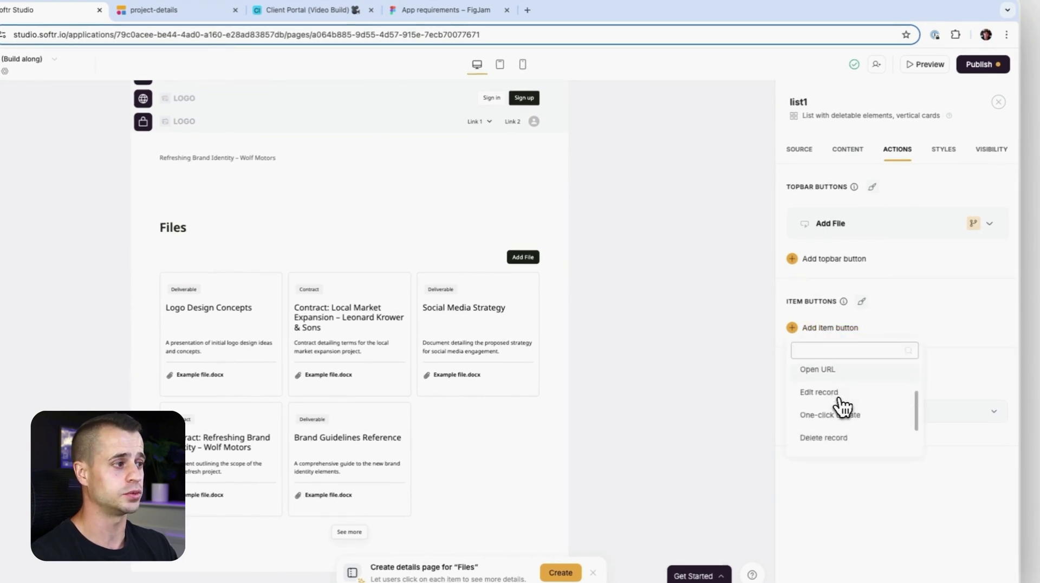
left_click(841, 418)
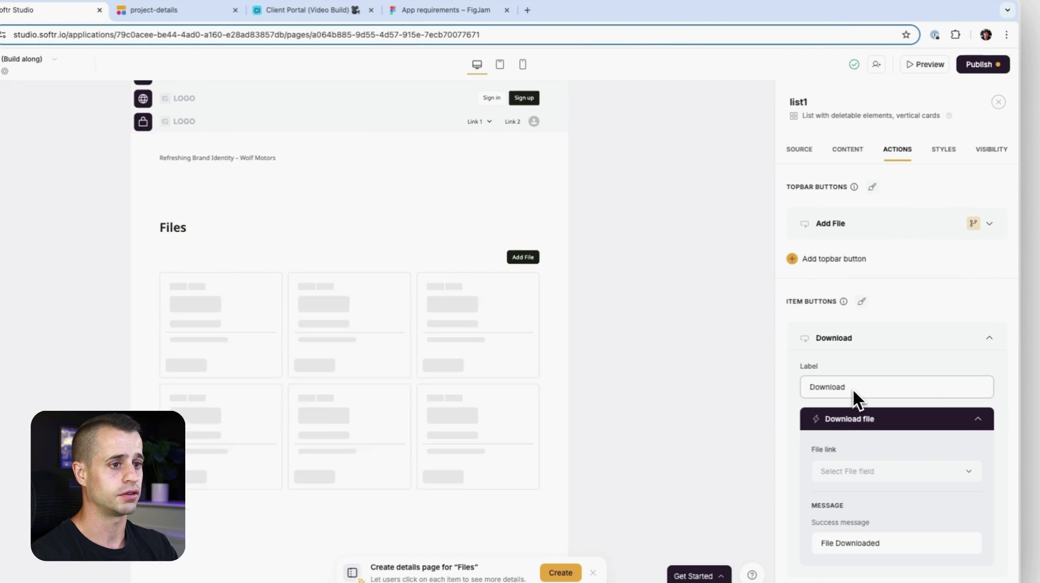
scroll(852, 388, "down", 2)
left_click(854, 415)
scroll(859, 448, "down", 1)
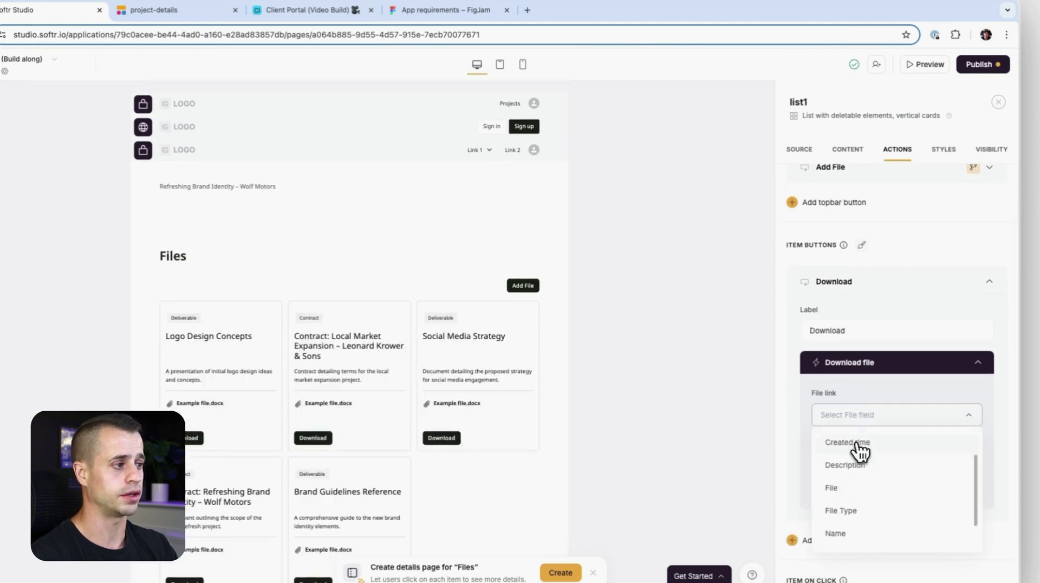
left_click(860, 465)
left_click(989, 281)
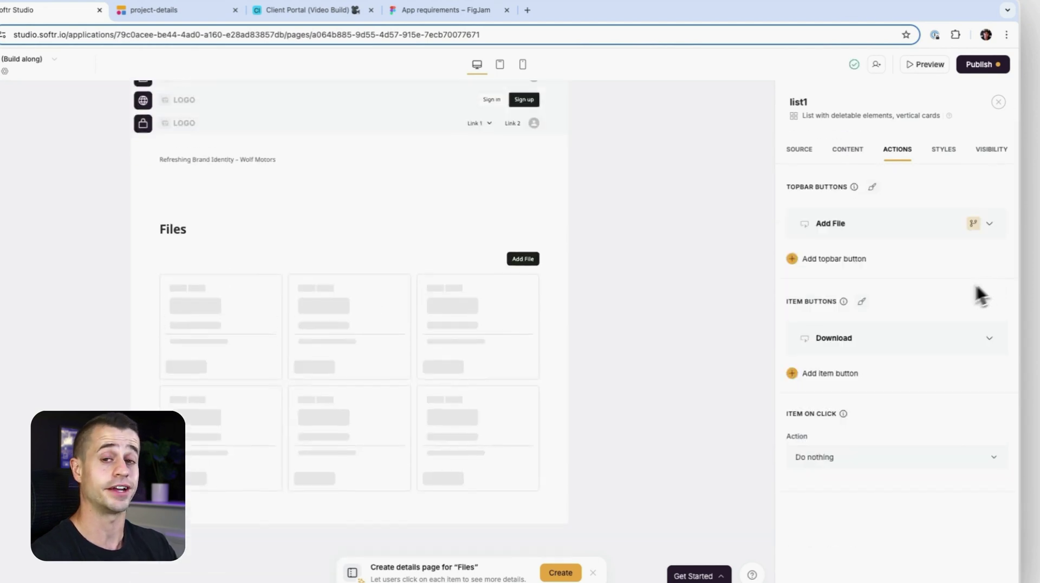
Add a delete-record item button labelled "Delete File" and title its modal "Delete File".
left_click(841, 374)
scroll(843, 461, "down", 4)
left_click(850, 442)
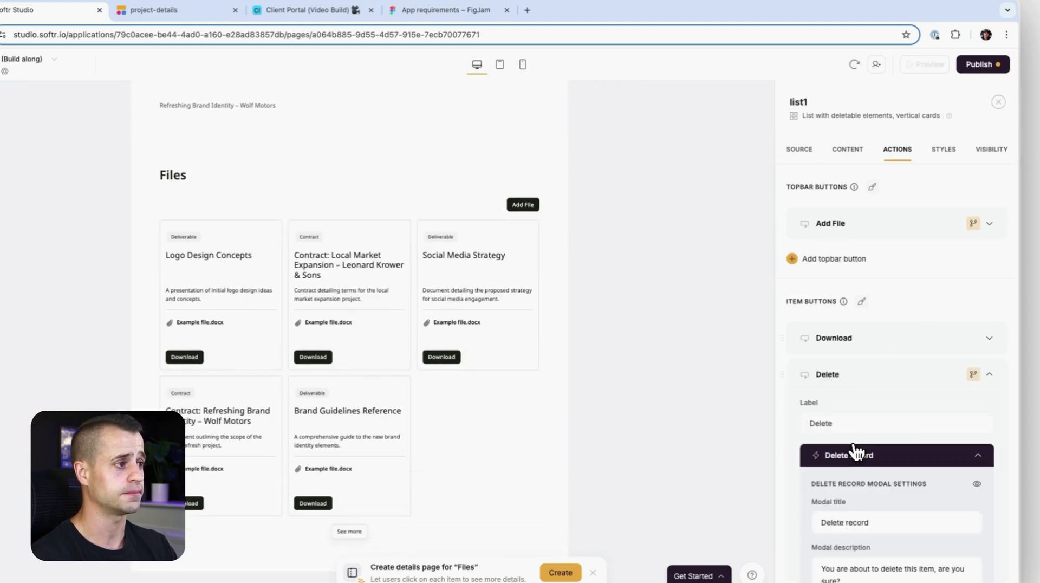
type("Fi")
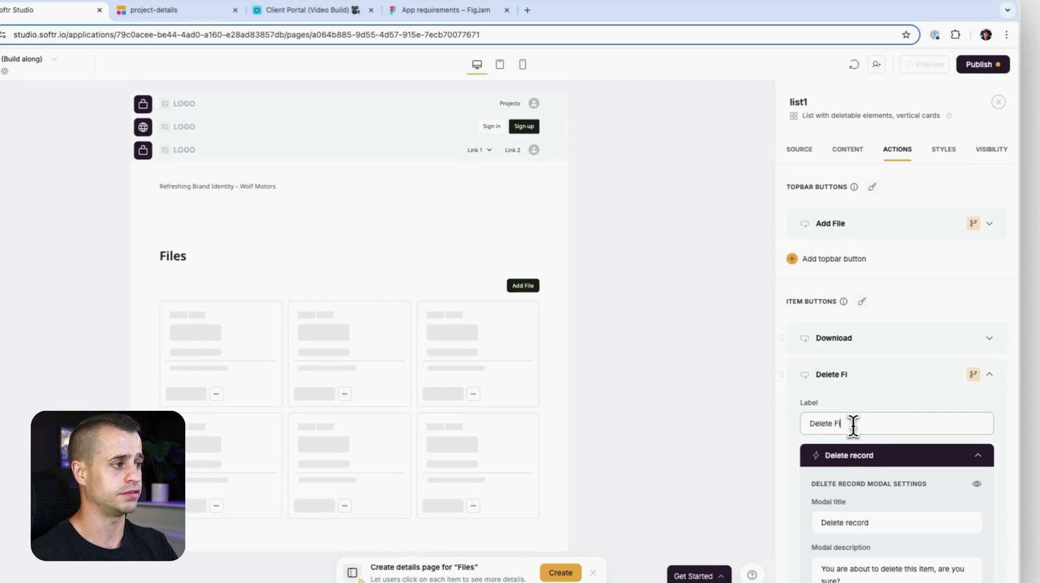
type("le")
scroll(855, 428, "down", 2)
double_click(857, 419)
type("File")
Restrict the Delete File button's visibility to the Admin user group.
left_click(973, 271)
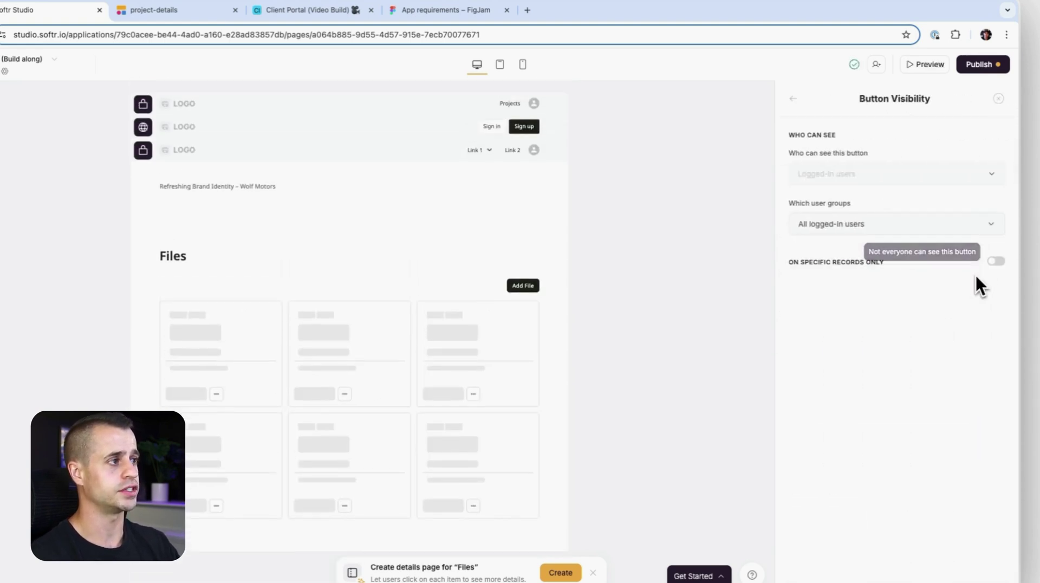
left_click(850, 226)
left_click(831, 293)
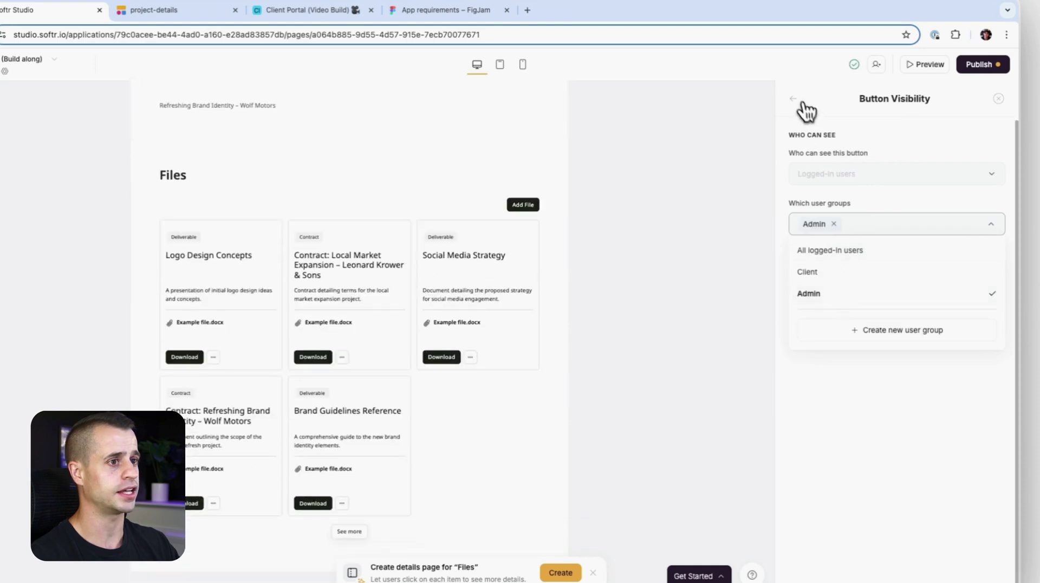
left_click(795, 99)
left_click(987, 270)
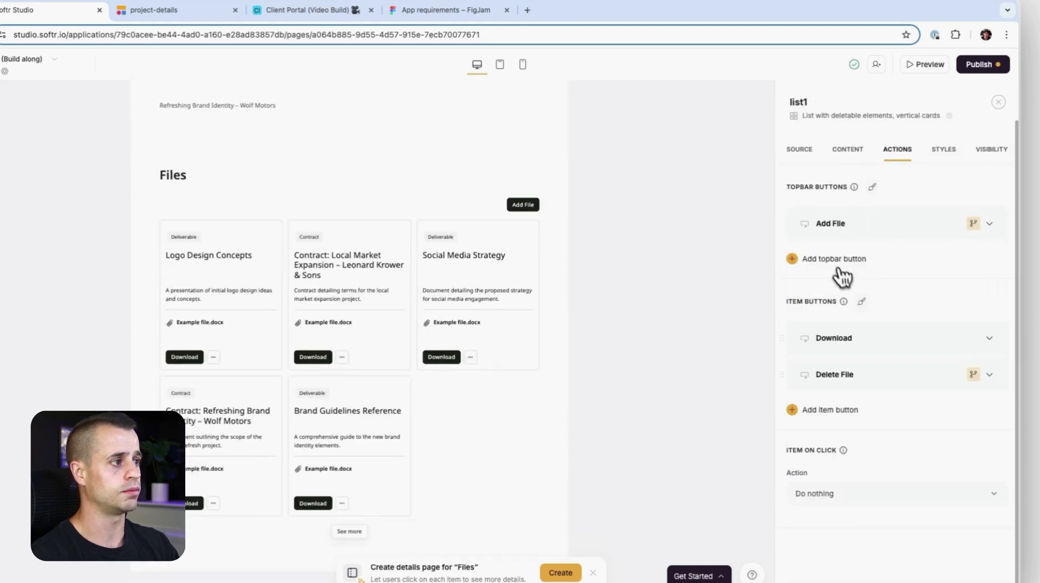
Add an edit-record item button labelled "Edit File" and title its modal "Update File".
left_click(831, 411)
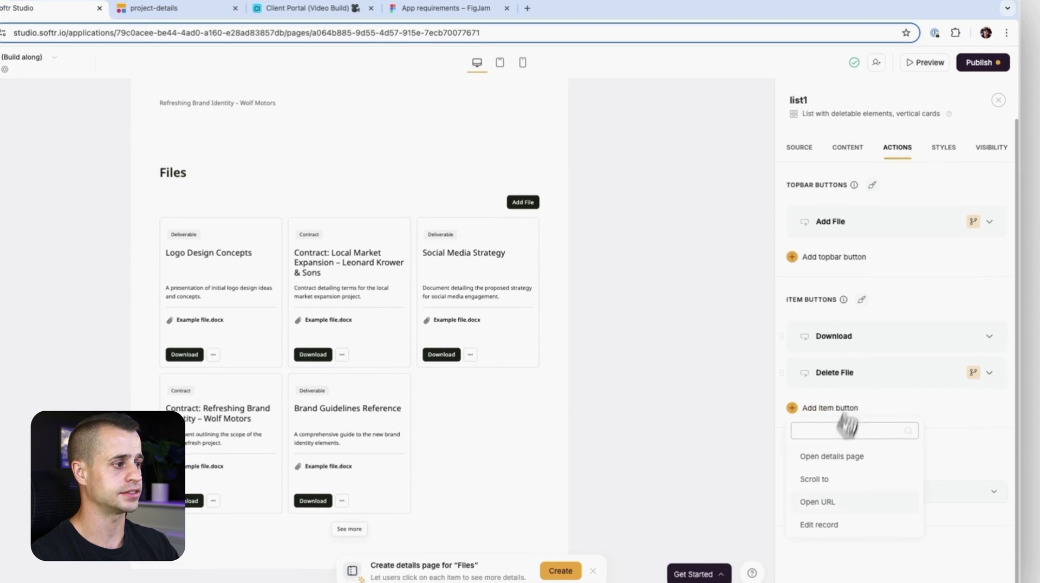
scroll(846, 430, "down", 2)
left_click(821, 487)
scroll(863, 375, "down", 1)
left_click(852, 311)
type("File")
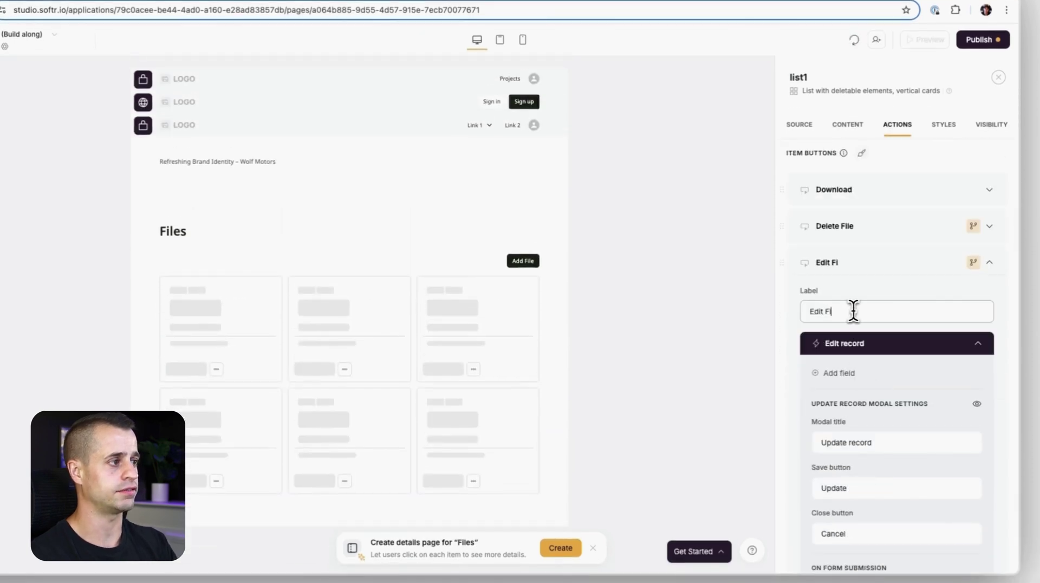
double_click(859, 441)
type("Fil")
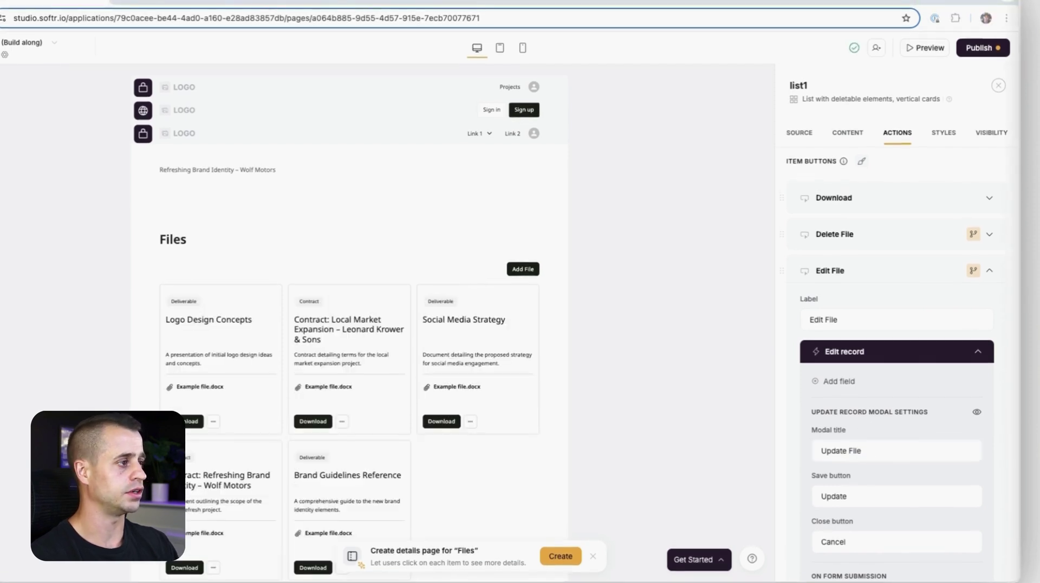
Add a dropdown field to the Edit File form, mapped to File Type and labelled "File Type".
left_click(845, 382)
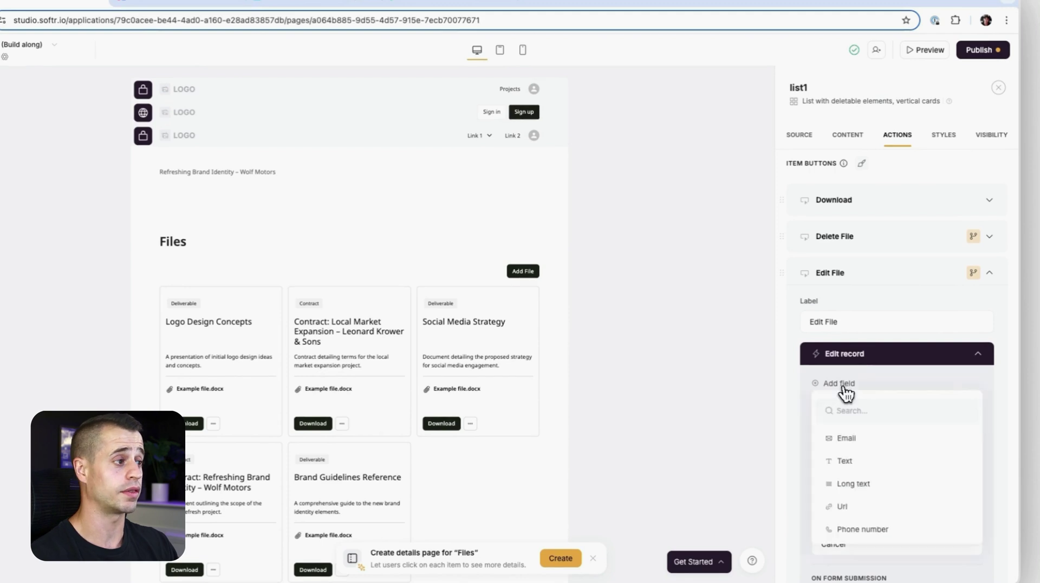
scroll(904, 422, "down", 5)
left_click(886, 386)
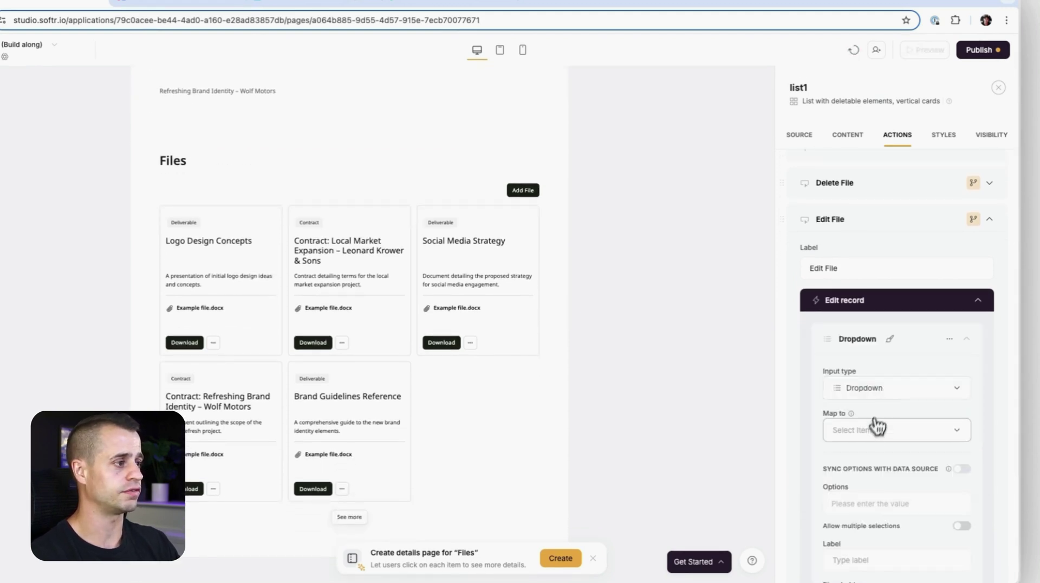
left_click(877, 428)
scroll(877, 412, "down", 3)
left_click(876, 380)
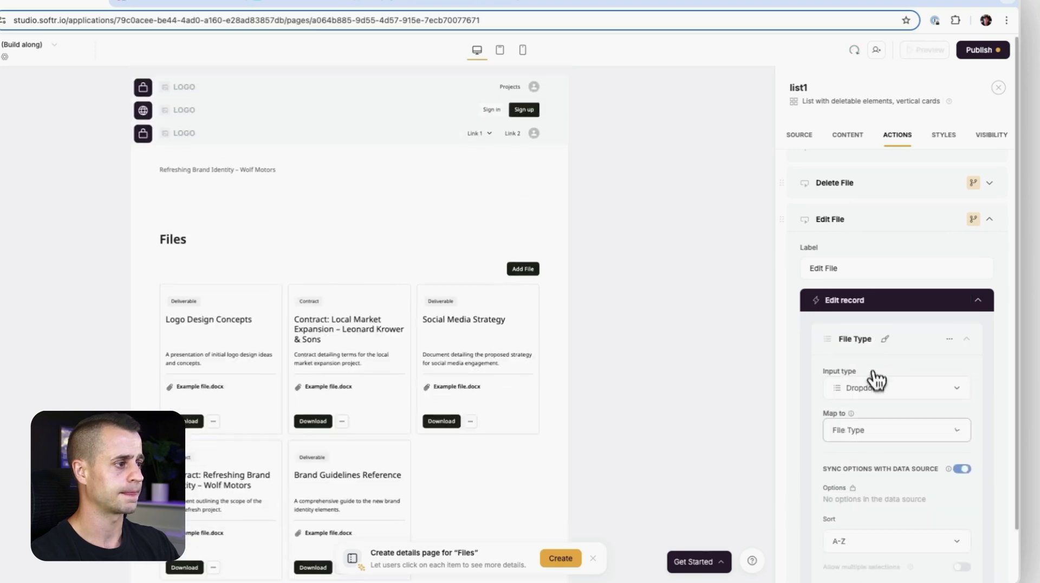
scroll(875, 412, "down", 3)
left_click(868, 488)
type("File T")
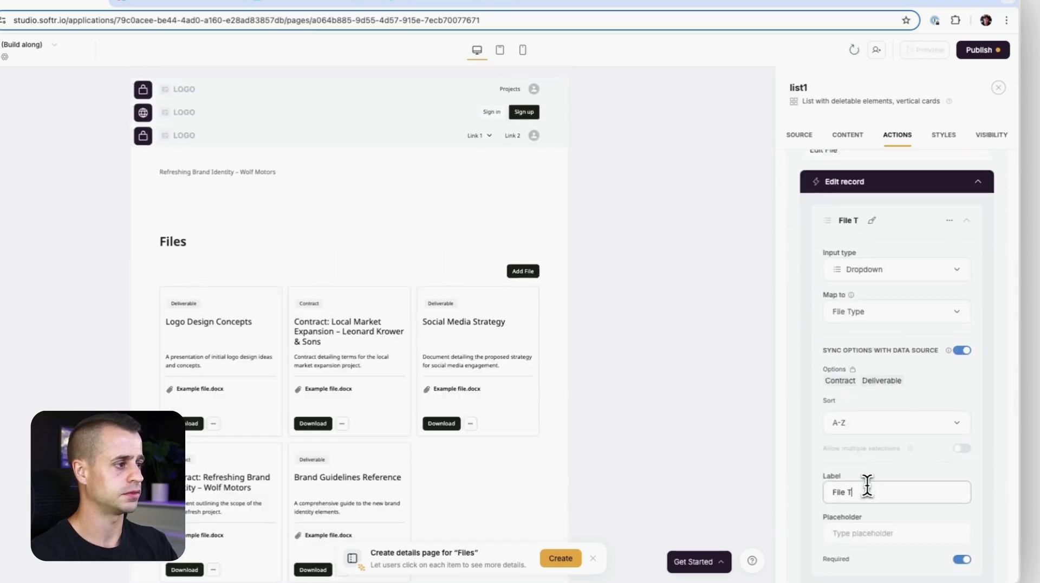
type("ype")
left_click(984, 217)
Add a text field to the Edit File form, mapped to Name and labelled "File Name".
left_click(850, 251)
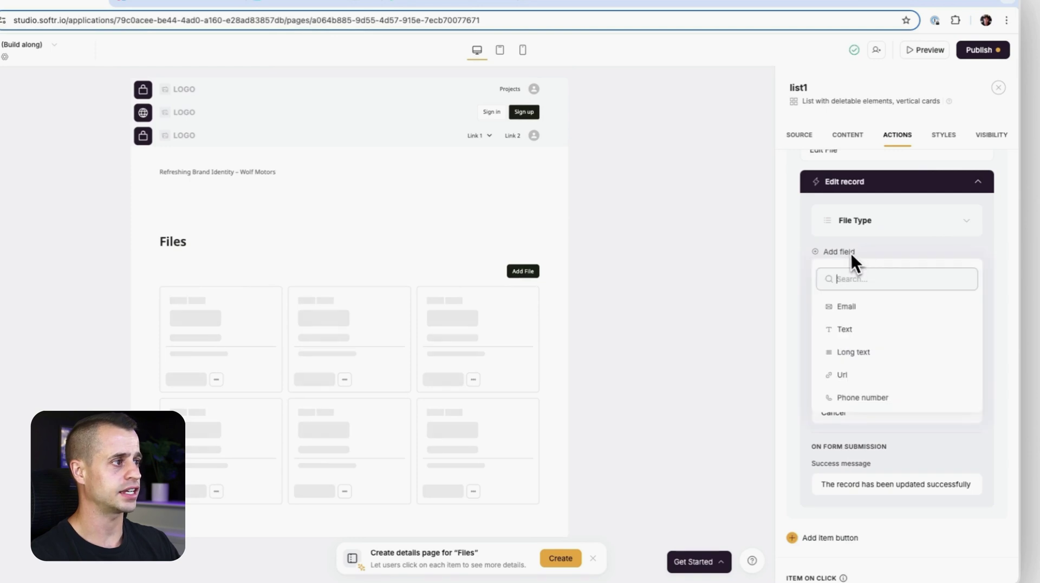
left_click(869, 327)
left_click(876, 348)
left_click(848, 379)
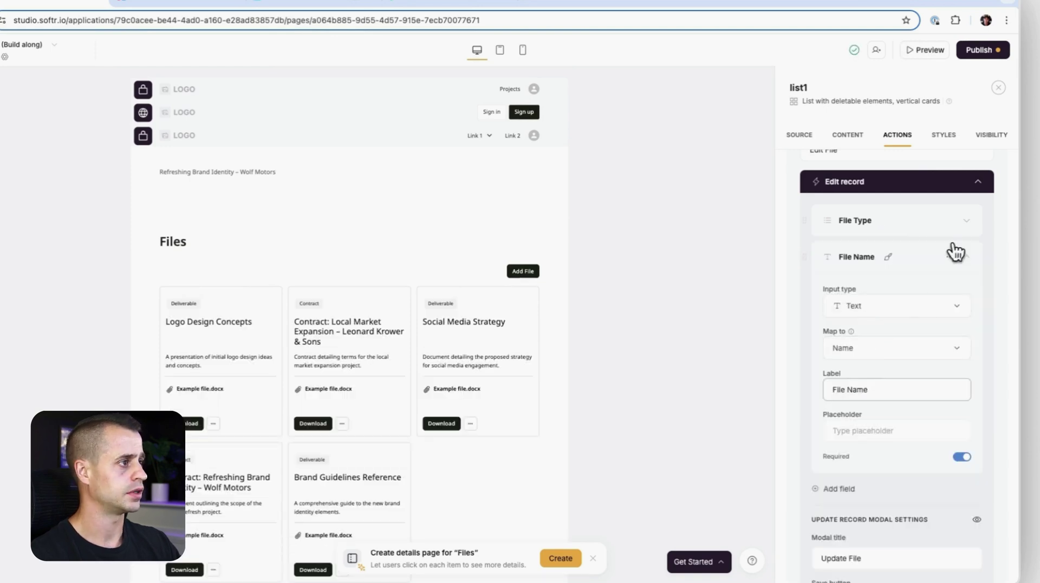
left_click(967, 257)
Add a file upload field to the Edit File form, mapped to File and labelled "File".
left_click(916, 288)
scroll(874, 406, "down", 2)
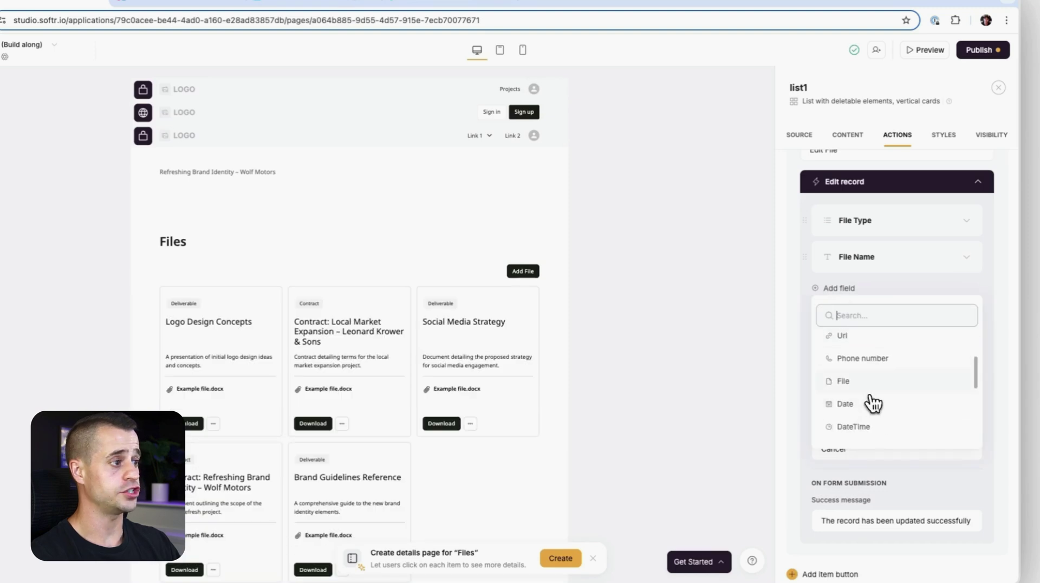
left_click(869, 385)
left_click(859, 384)
left_click(867, 501)
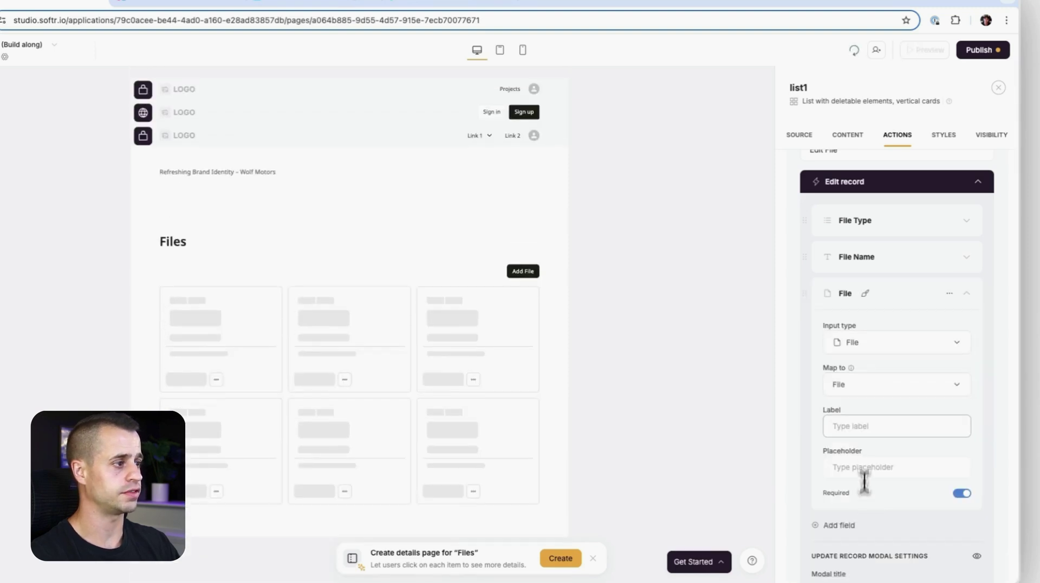
left_click(862, 425)
type("File")
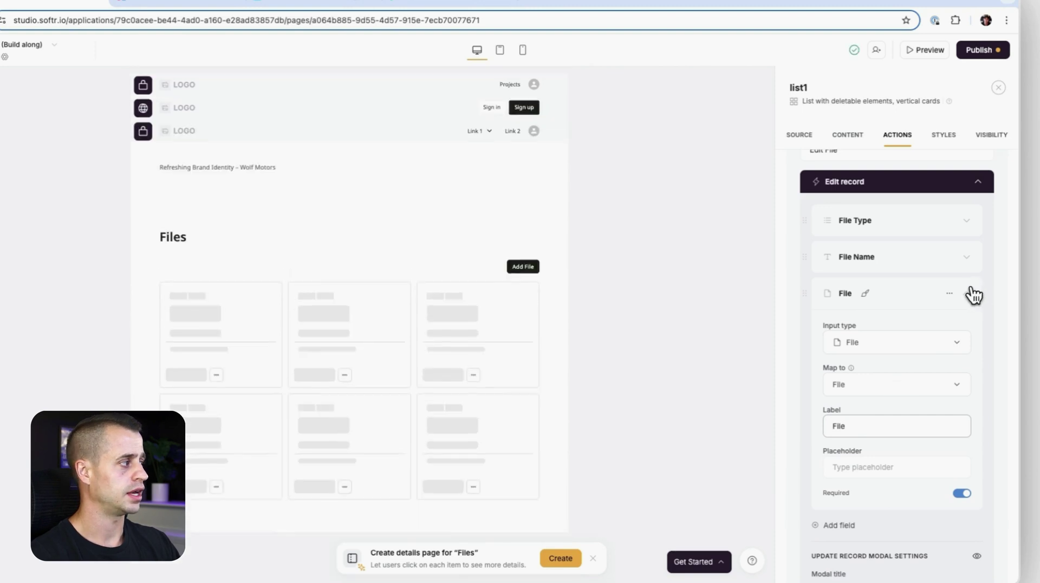
left_click(974, 295)
Add a long text field to the Edit File form, mapped to Description and labelled "Description".
left_click(848, 329)
left_click(861, 423)
left_click(863, 424)
left_click(863, 371)
left_click(860, 463)
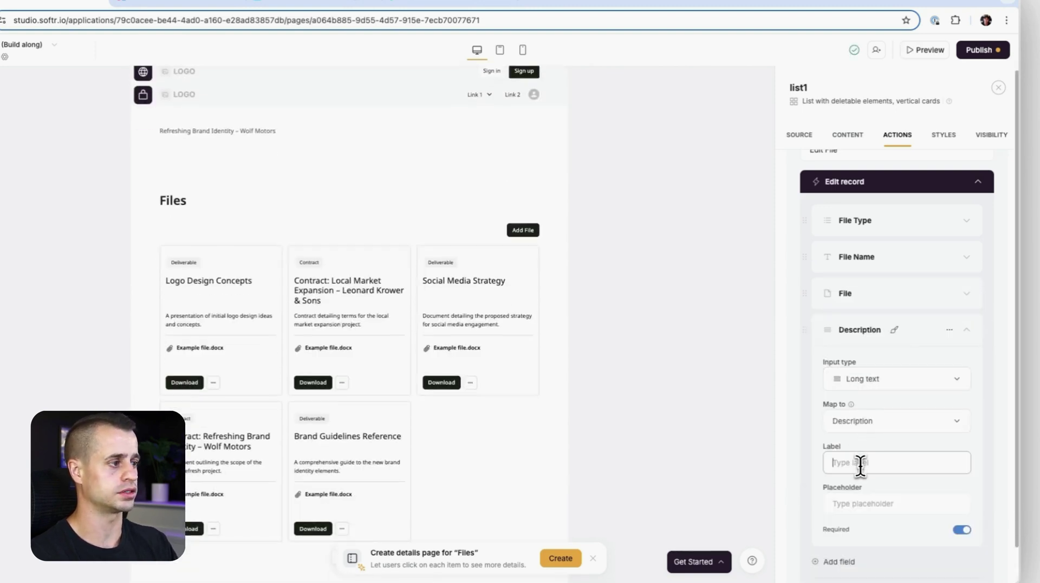
type("Descripti")
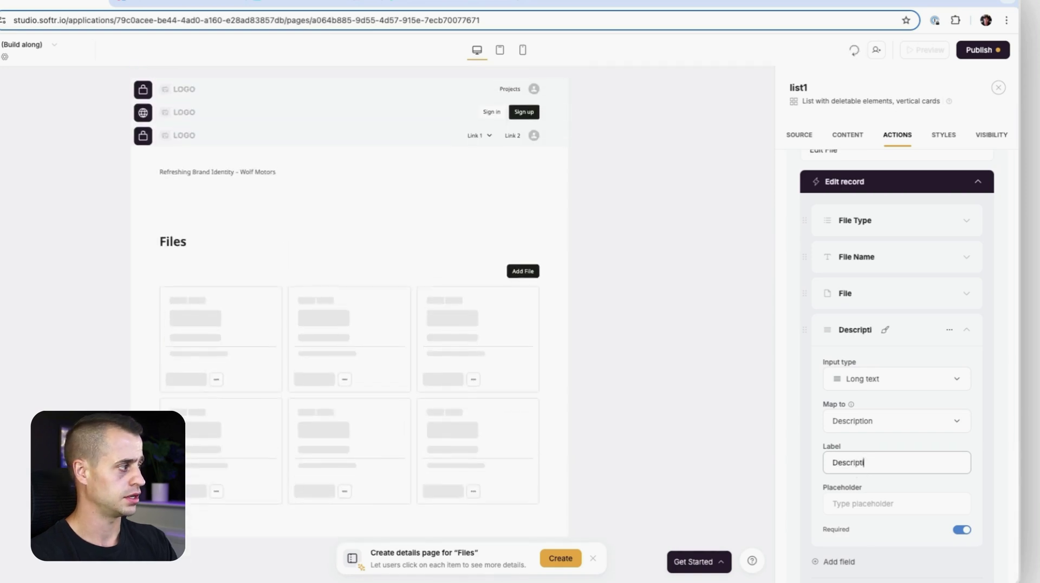
type("on")
Change the edit form's modal title to "Edit File" and collapse the Description field's settings.
scroll(885, 436, "down", 3)
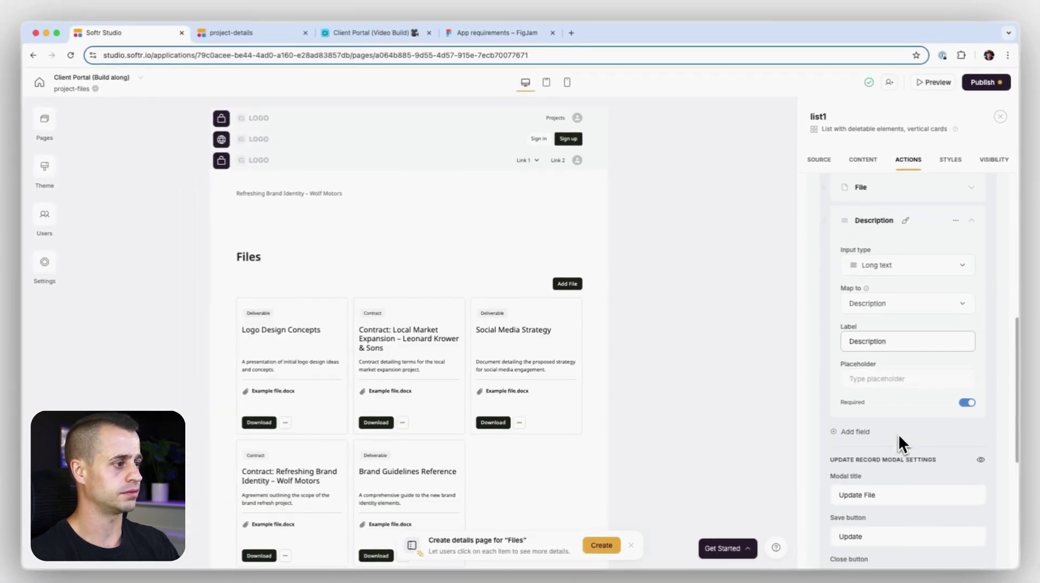
double_click(854, 449)
type("Edit")
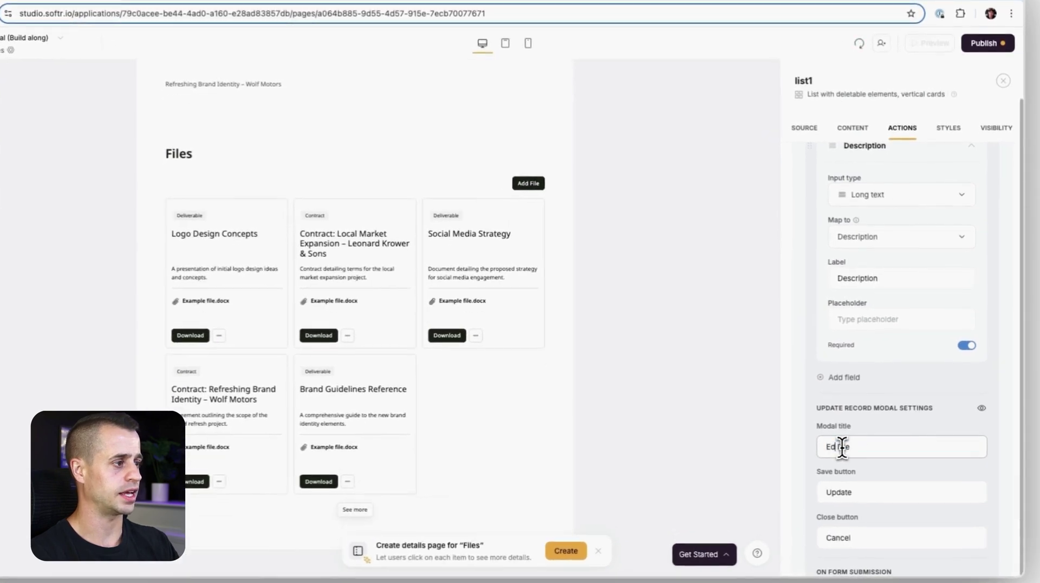
scroll(856, 442, "up", 3)
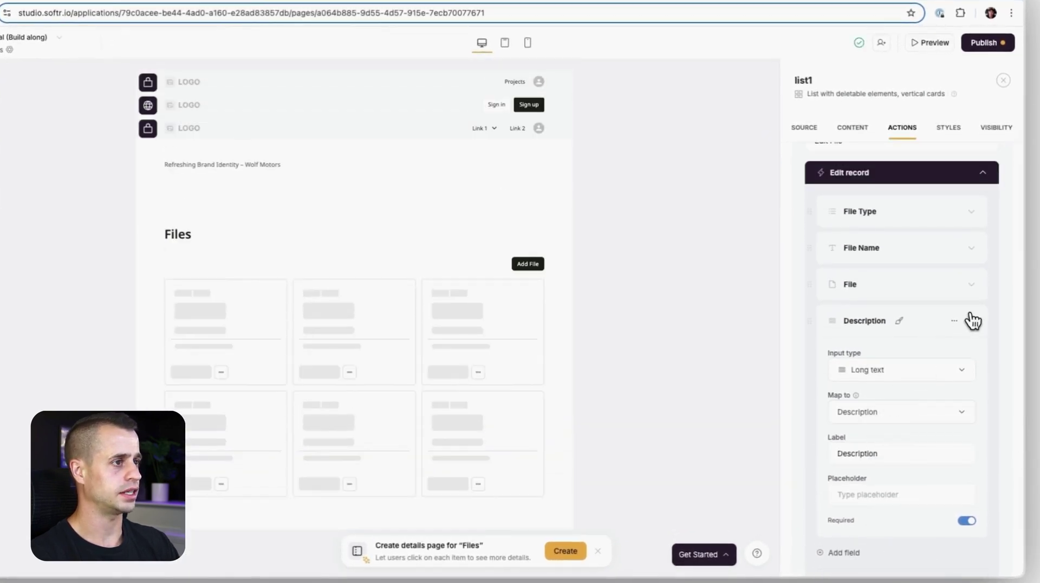
left_click(973, 320)
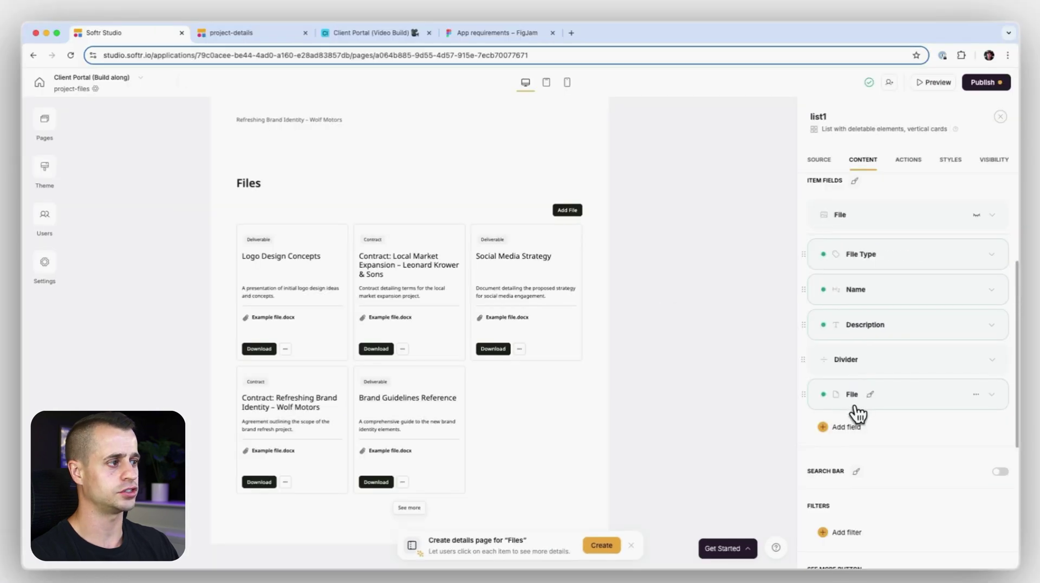
scroll(857, 415, "up", 5)
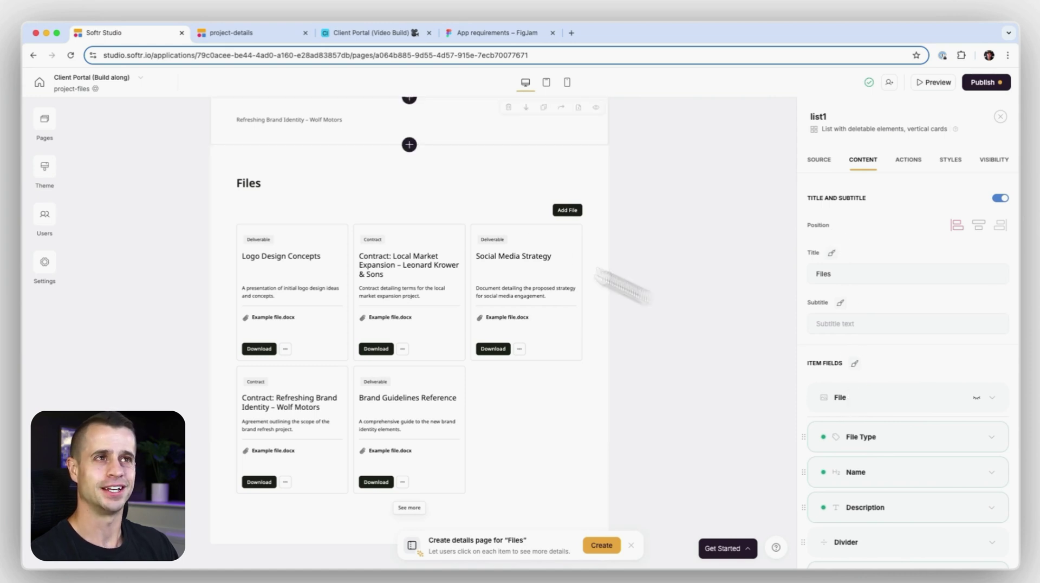
Switch to the project-details preview, refresh it to the latest version and open the project's Files page.
left_click(238, 33)
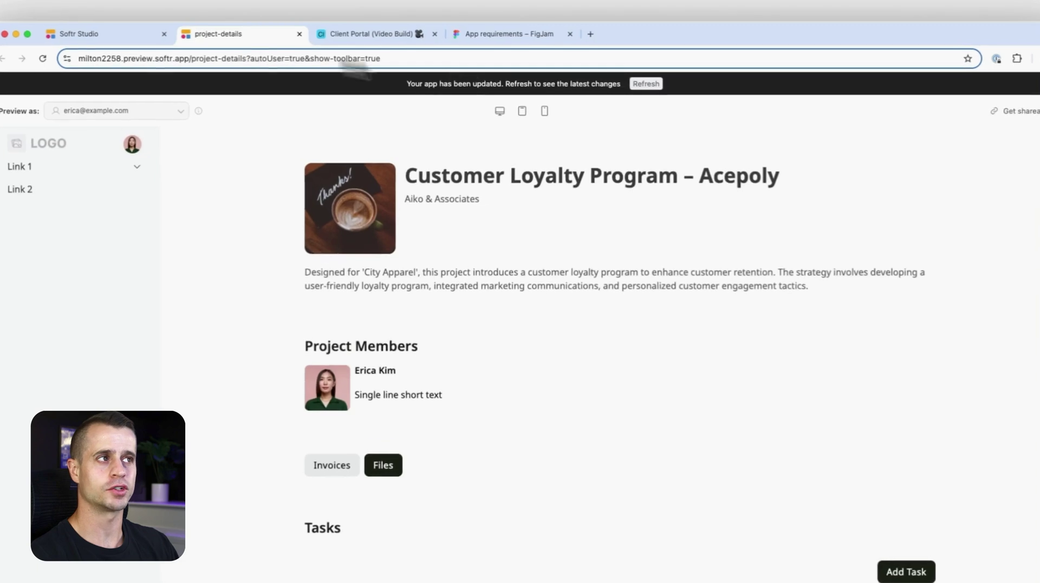
left_click(649, 85)
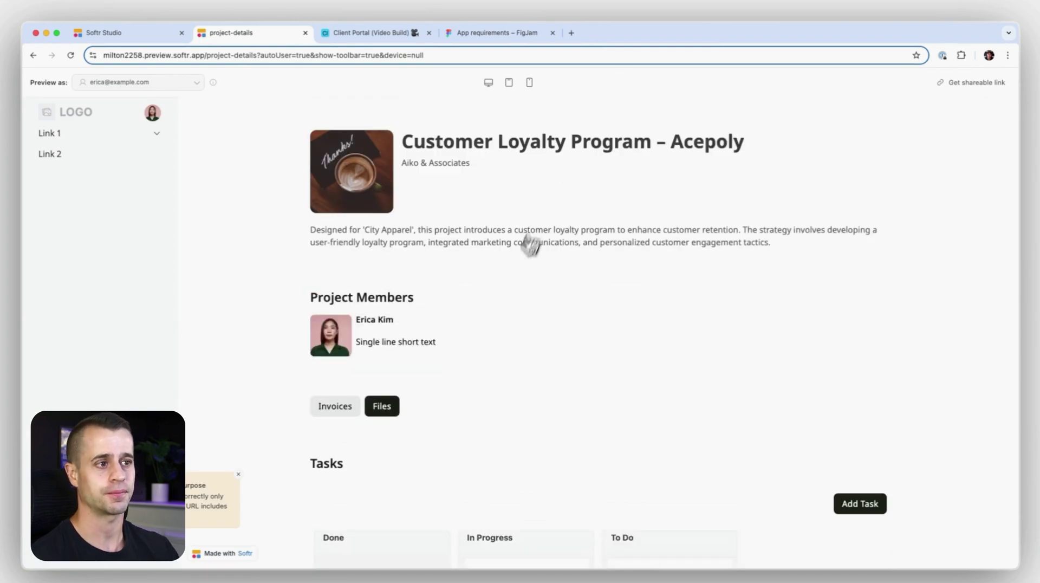
left_click(389, 406)
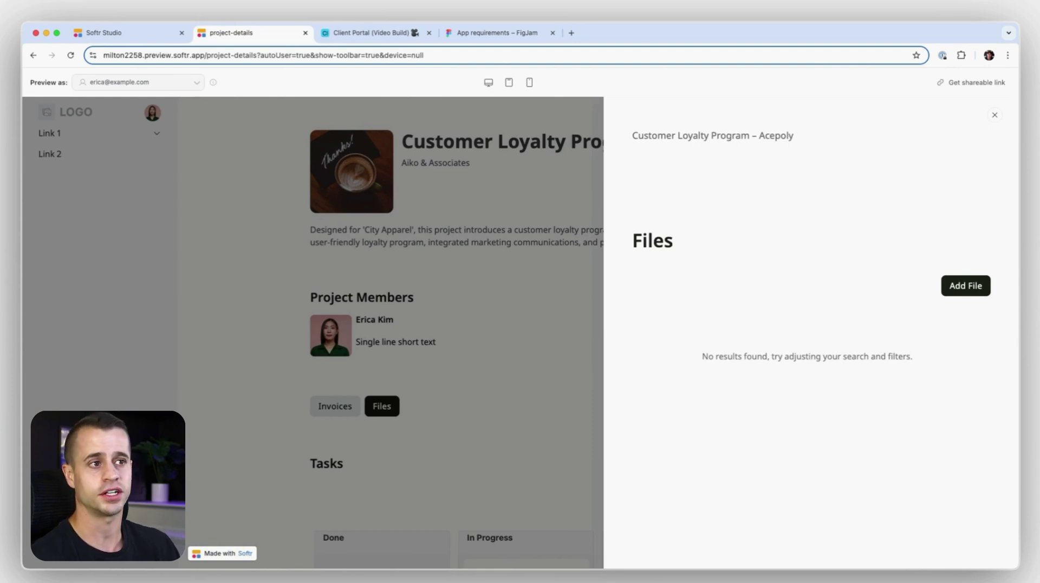
Switch to the Client Portal (Video Build) base in Airtable and open the Files table to check the linked projects.
left_click(346, 32)
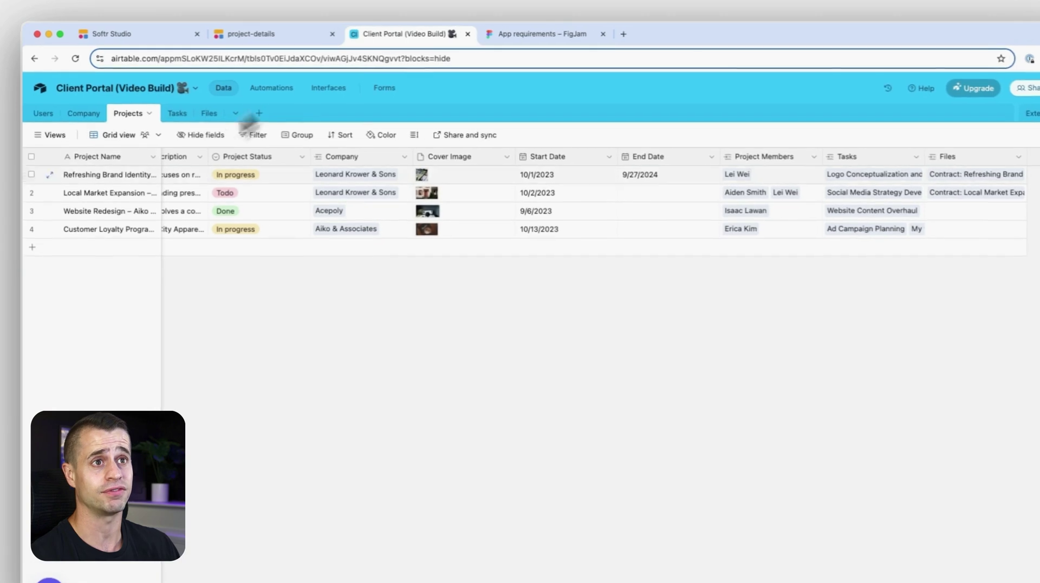
left_click(162, 107)
left_click(207, 115)
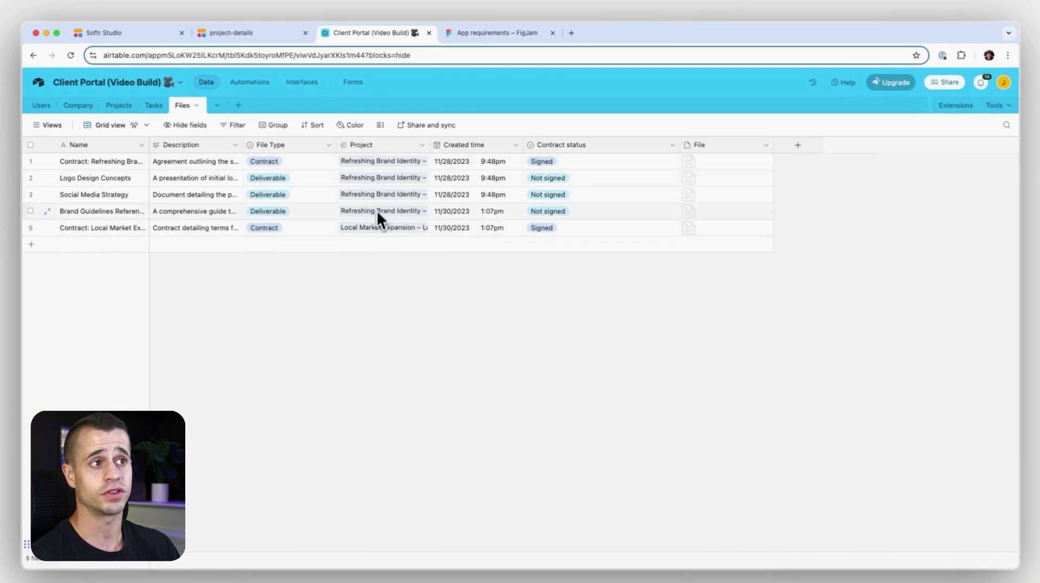
Return to the project-details preview, close the Files page and switch the preview to a different sample user.
left_click(250, 35)
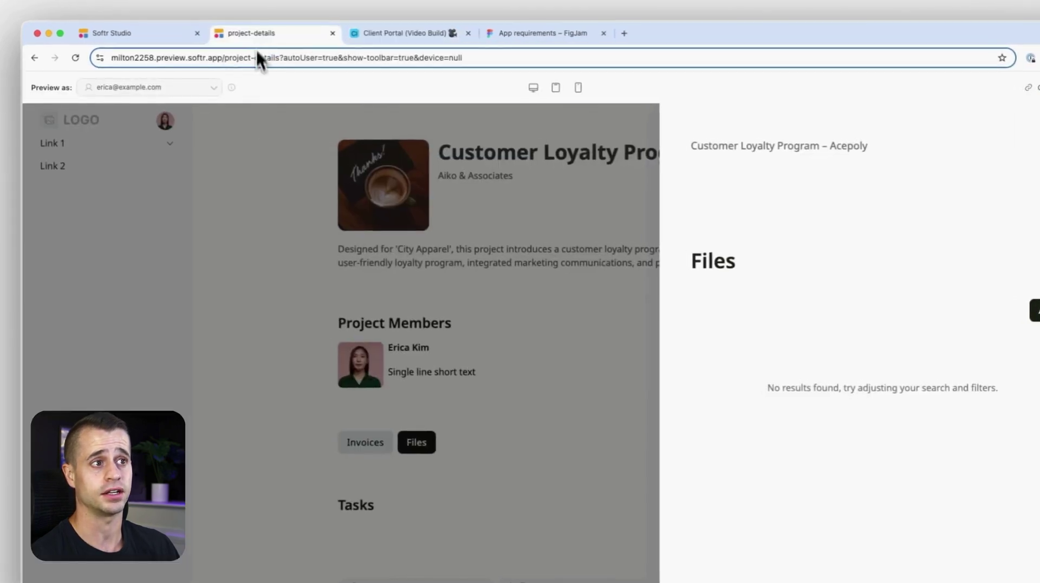
left_click(266, 243)
left_click(138, 86)
scroll(153, 238, "down", 1)
left_click(153, 262)
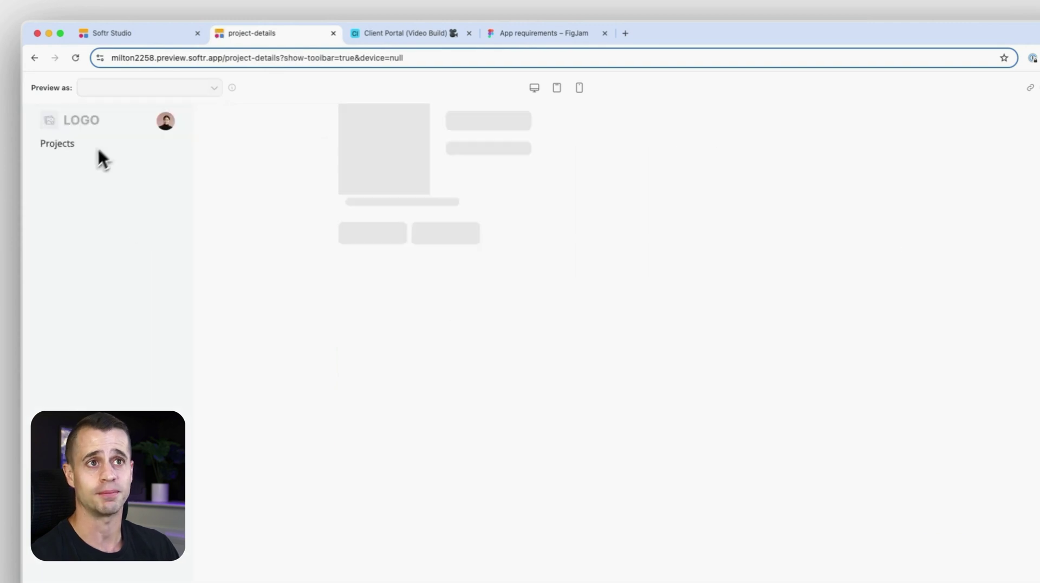
Open the Refreshing Brand Identity – Wolf Motors project from the Projects page and view its Files page.
left_click(69, 152)
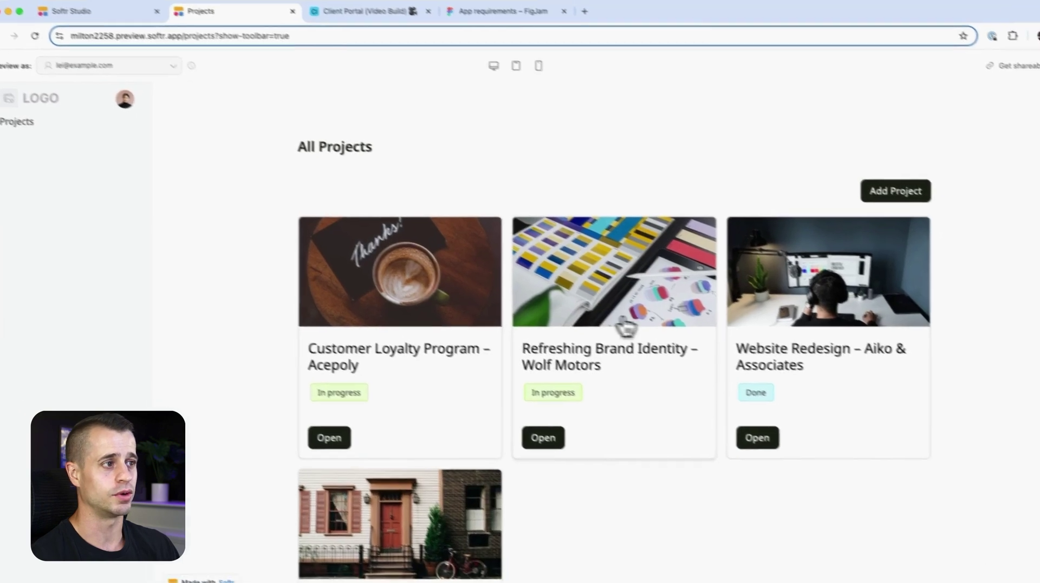
left_click(543, 438)
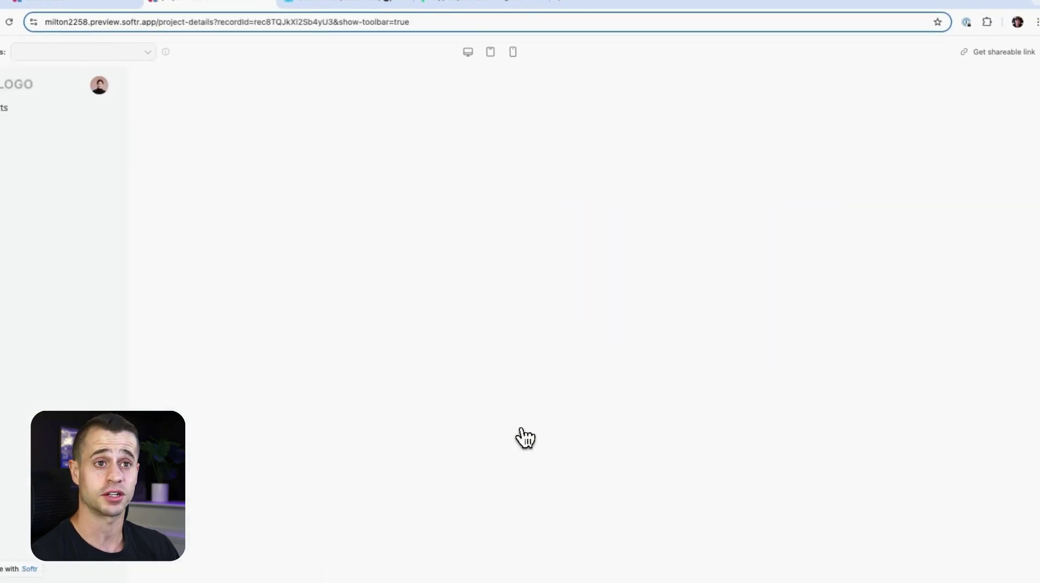
scroll(380, 362, "down", 1)
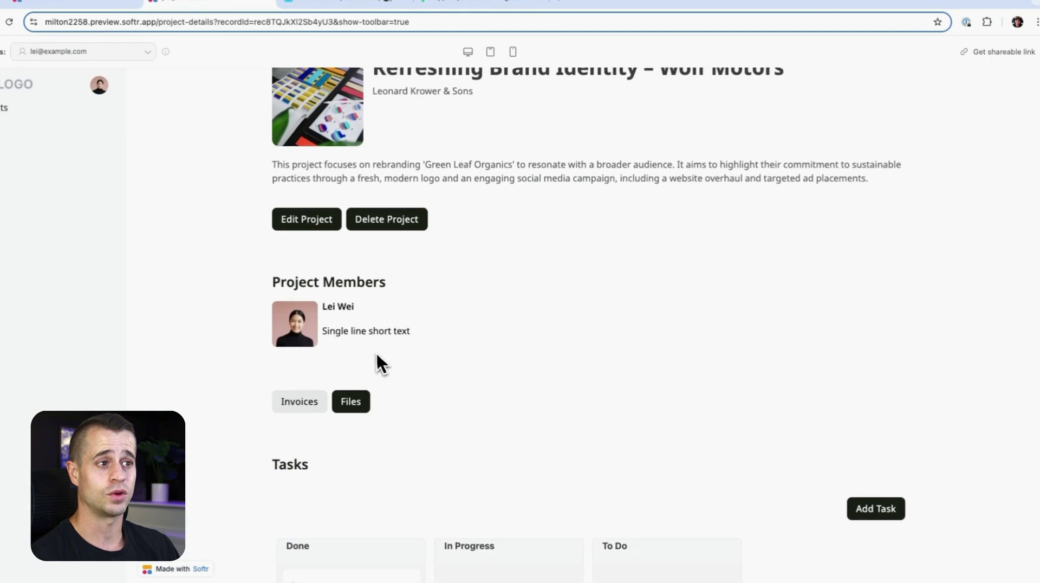
left_click(351, 402)
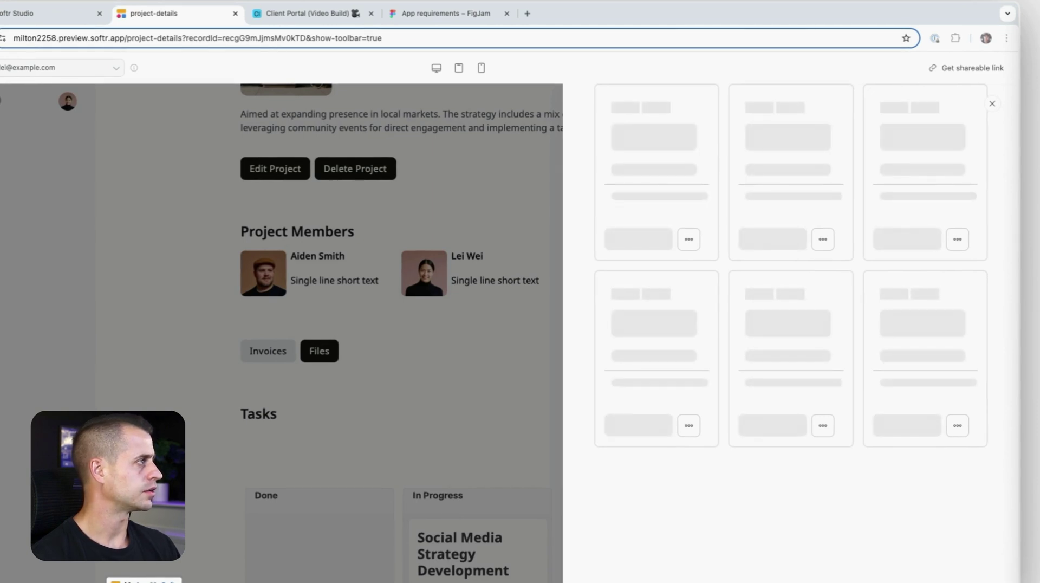
Switch to Softr Studio and open the project-files page for editing.
left_click(21, 13)
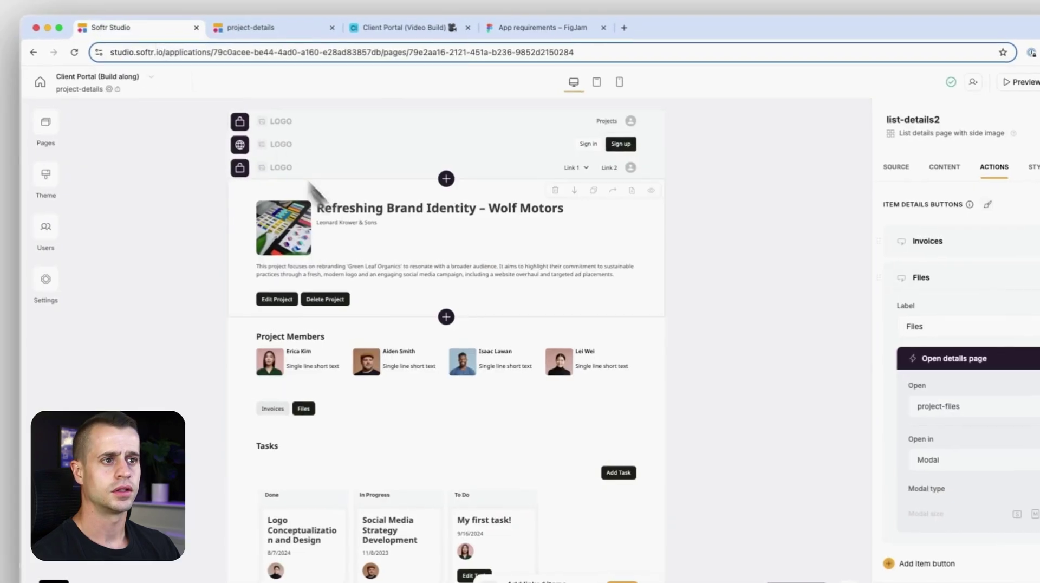
left_click(47, 127)
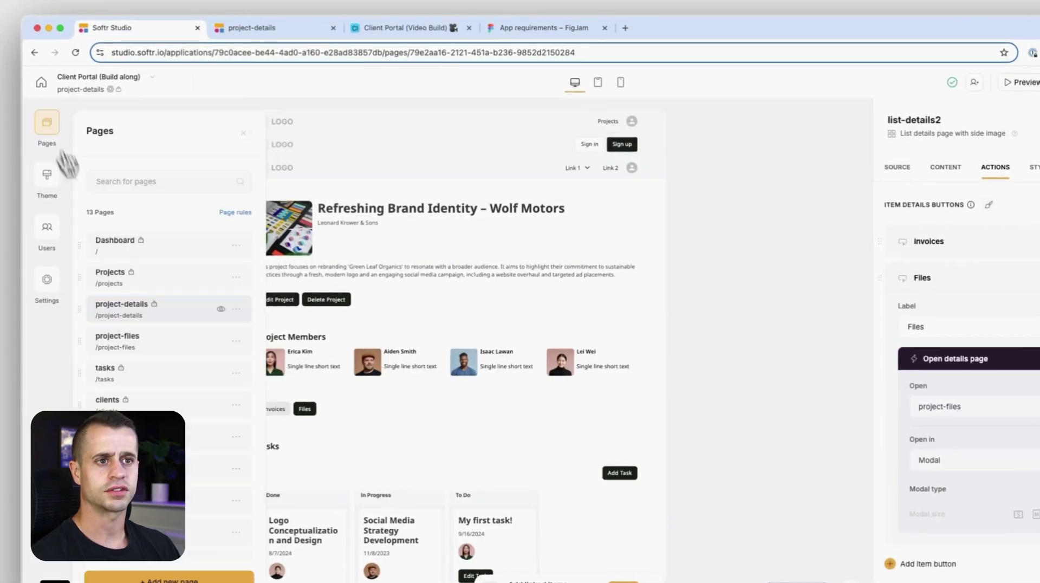
left_click(163, 343)
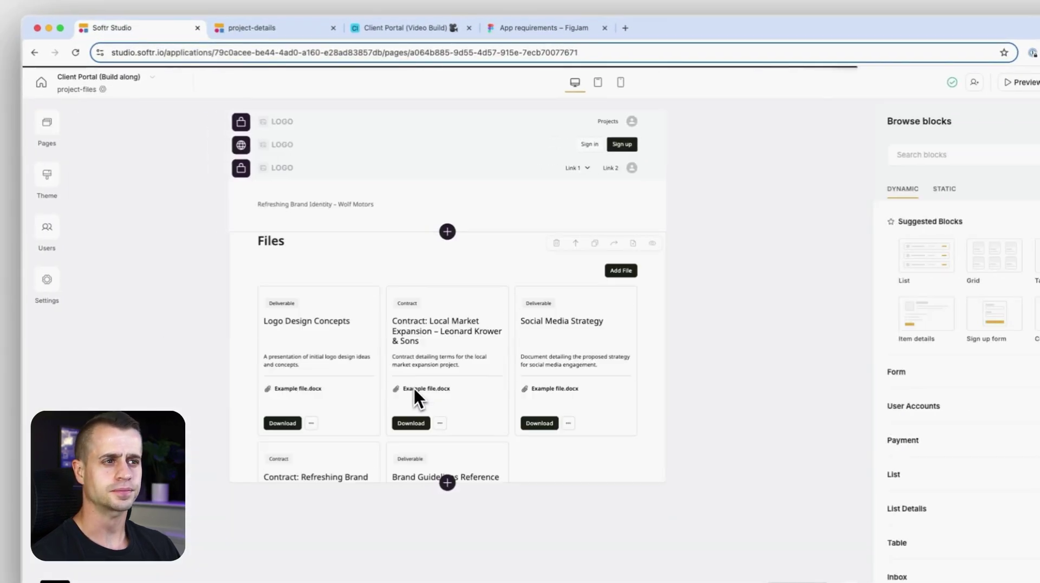
Change the Files list's conditional filter on Project to "Includes exactly" for the Project Name value.
left_click(414, 388)
scroll(413, 386, "down", 2)
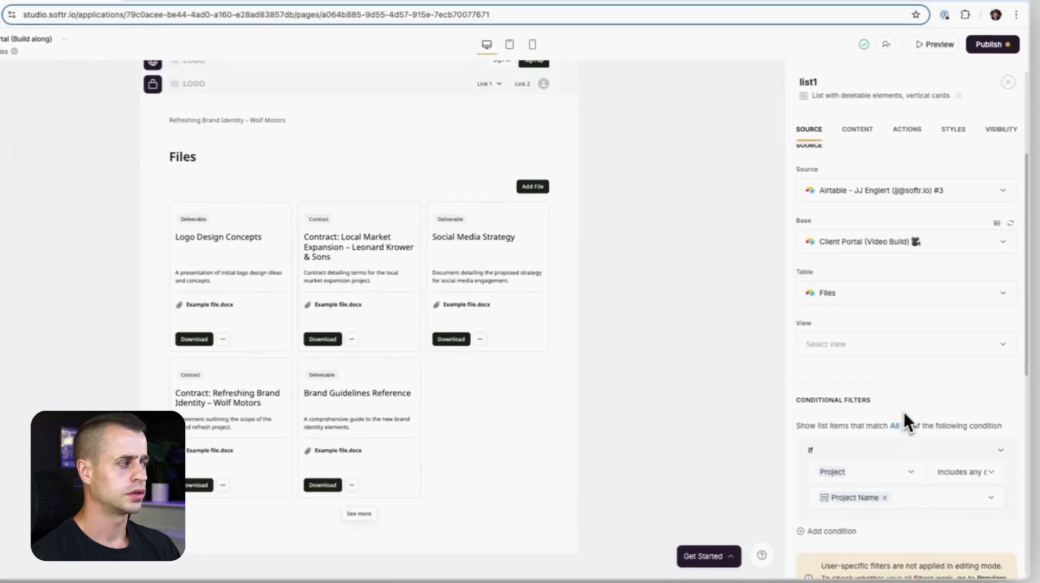
scroll(992, 468, "down", 2)
left_click(954, 431)
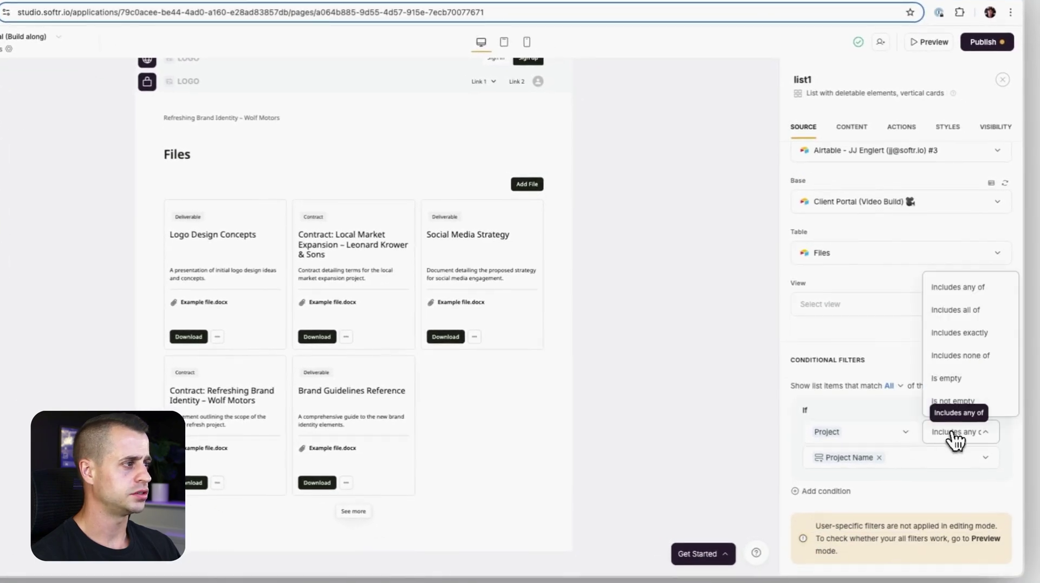
left_click(975, 340)
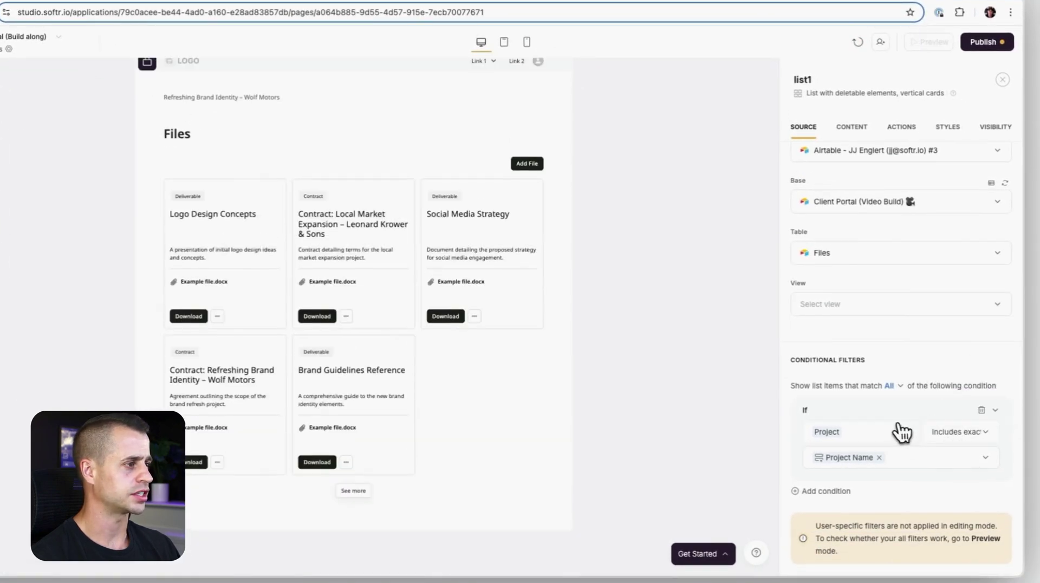
scroll(900, 428, "down", 2)
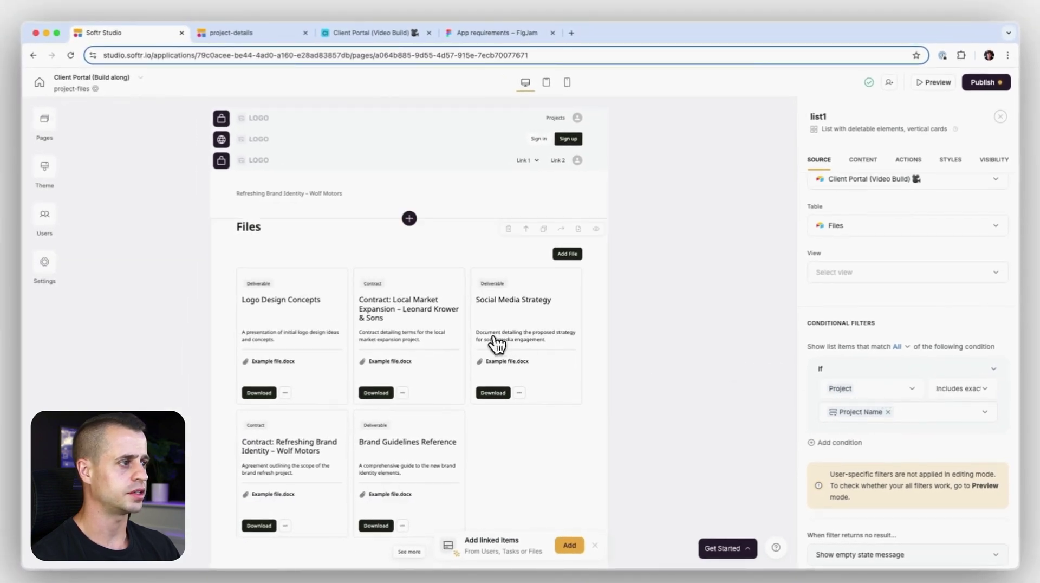
scroll(494, 204, "down", 2)
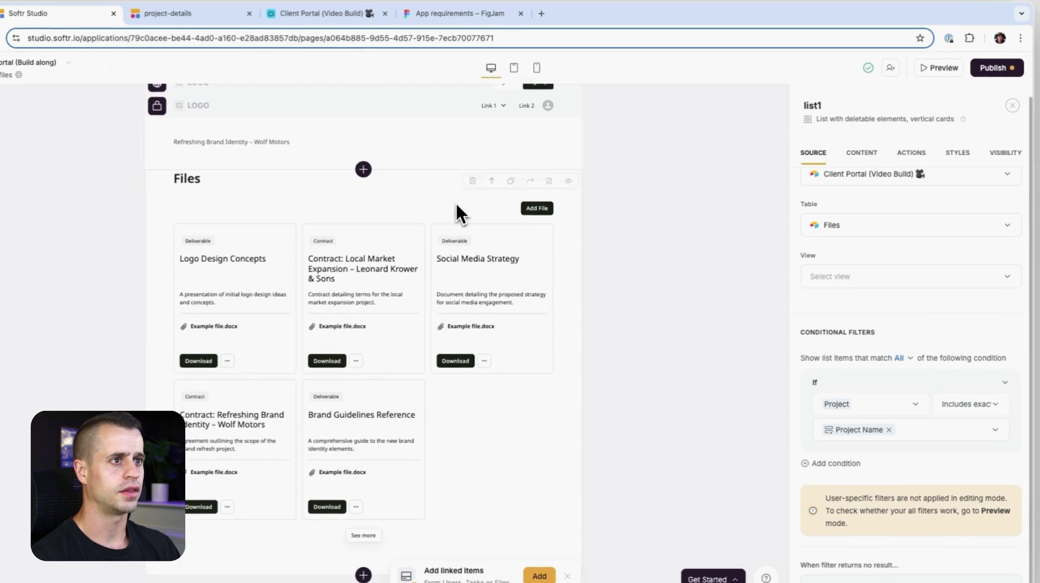
Set the project name block's conditional filter to Project Name "Is any of" the logged-in user's Projects.
left_click(450, 158)
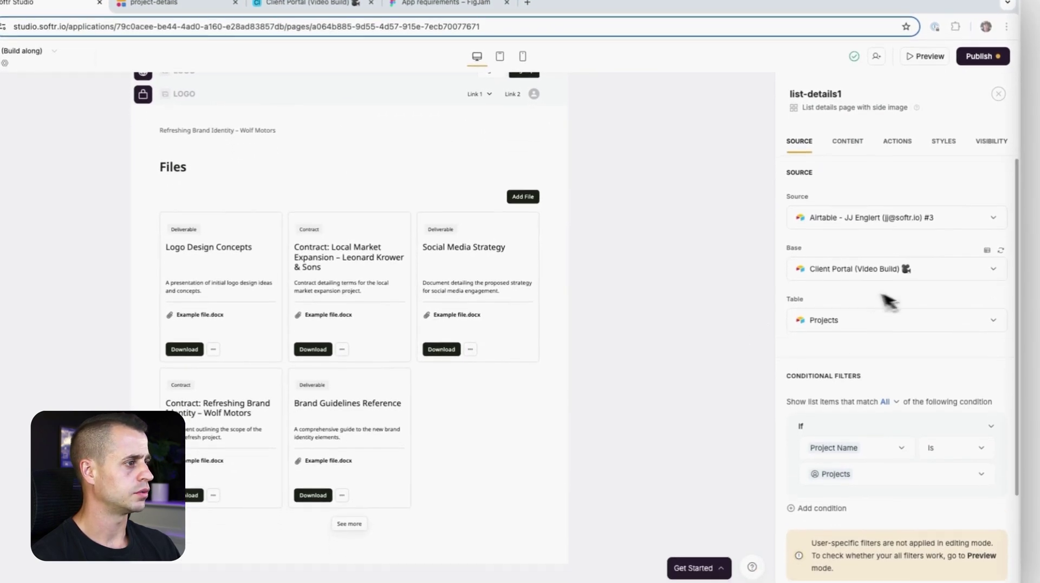
scroll(888, 302, "down", 2)
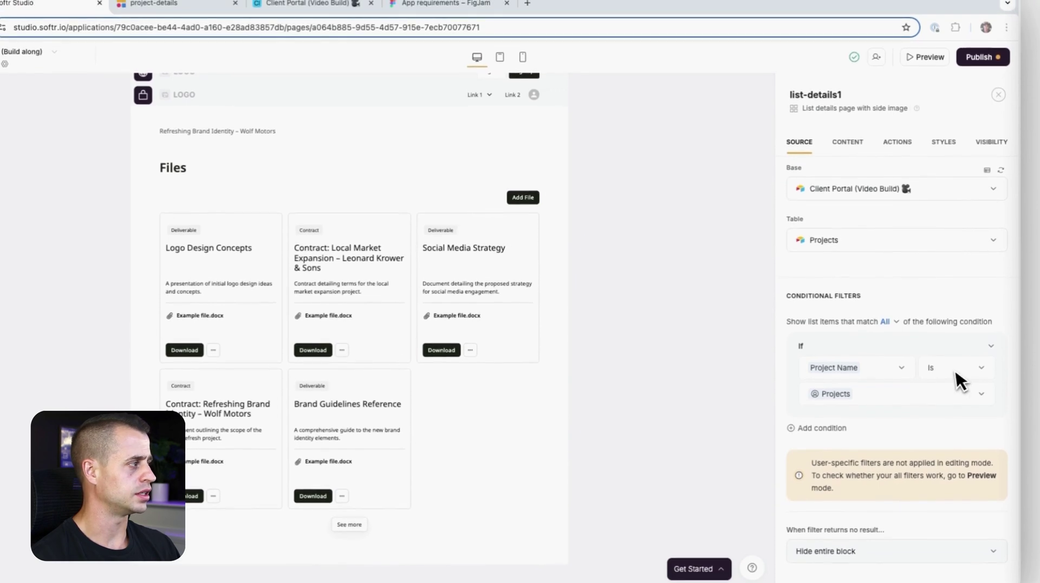
left_click(940, 372)
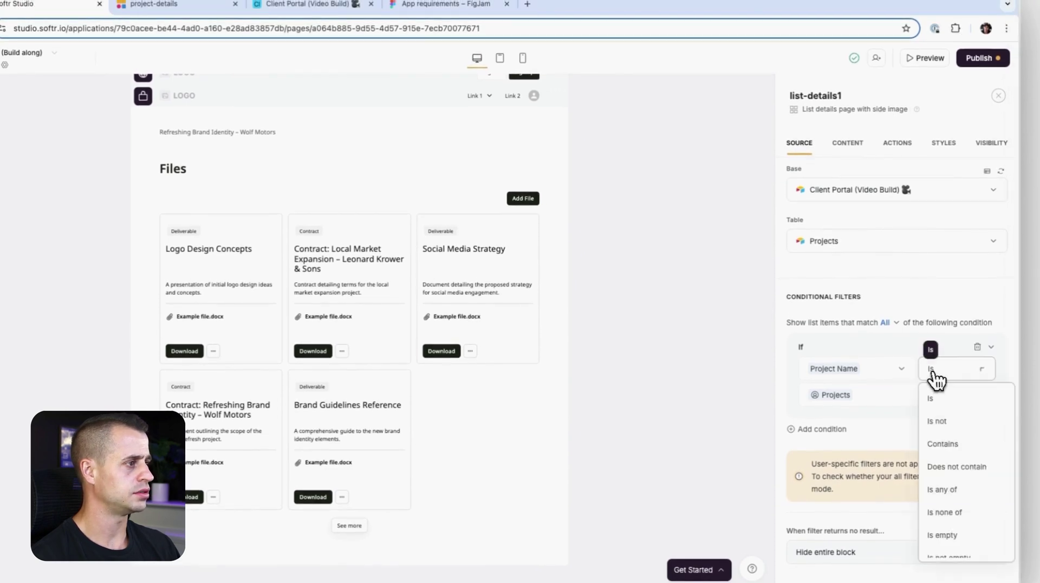
left_click(963, 494)
left_click(875, 426)
left_click(870, 332)
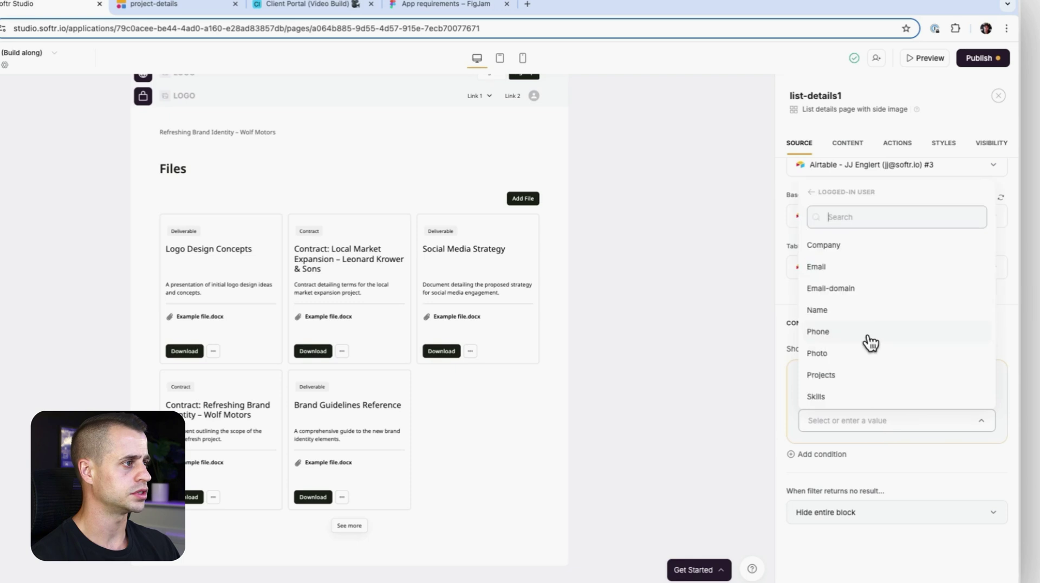
left_click(851, 379)
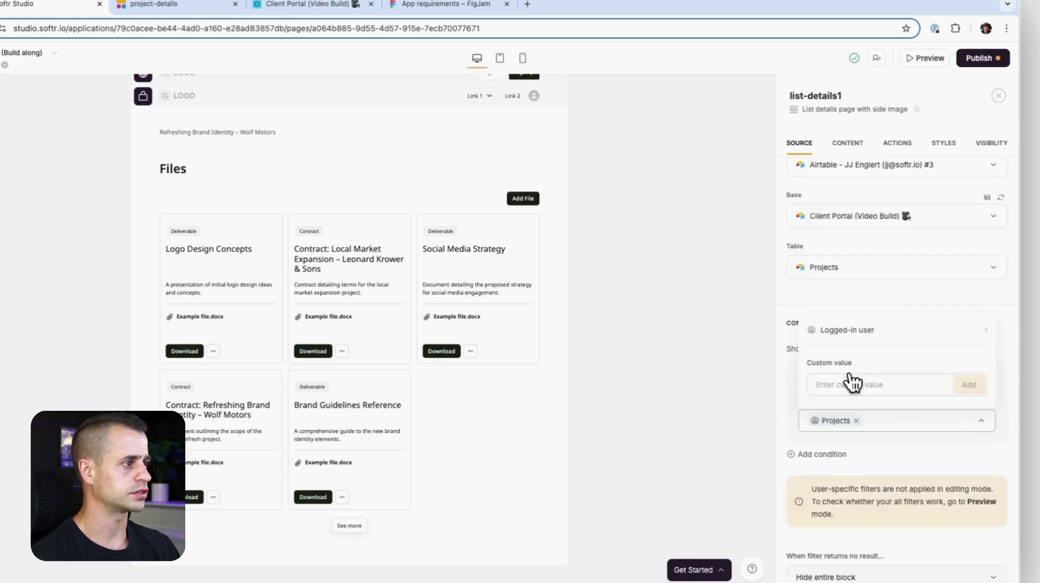
left_click(724, 401)
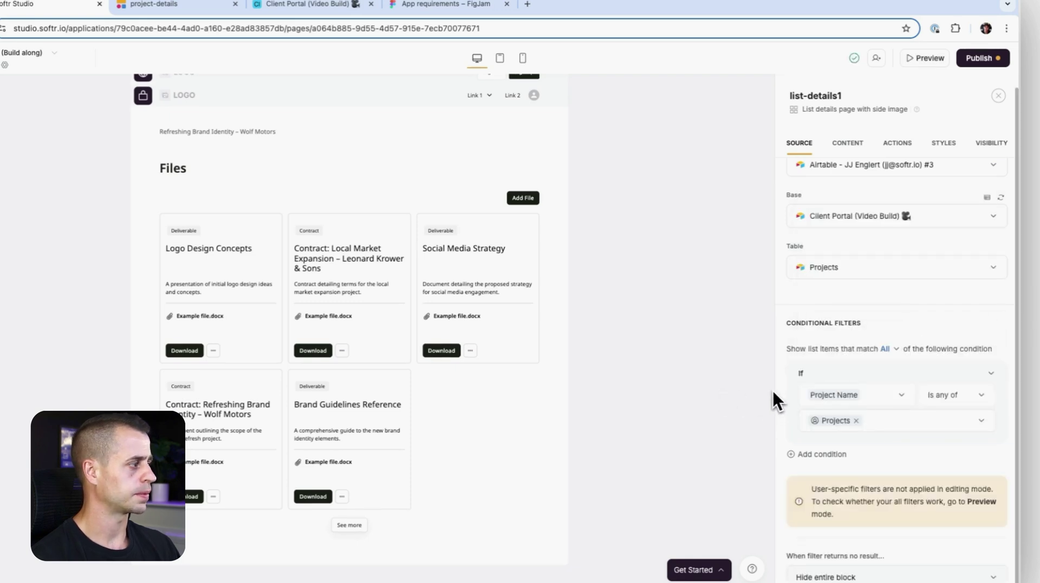
scroll(921, 418, "down", 1)
scroll(900, 415, "up", 1)
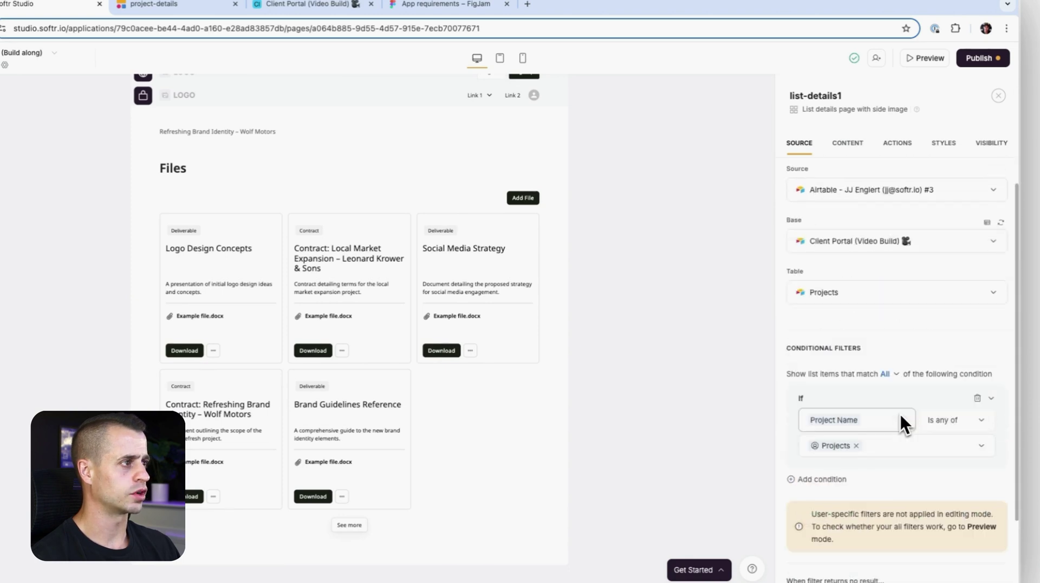
Switch to the project-details preview and examine the Files page of the Local Market Expansion – Leonard Krower & Sons project.
left_click(260, 27)
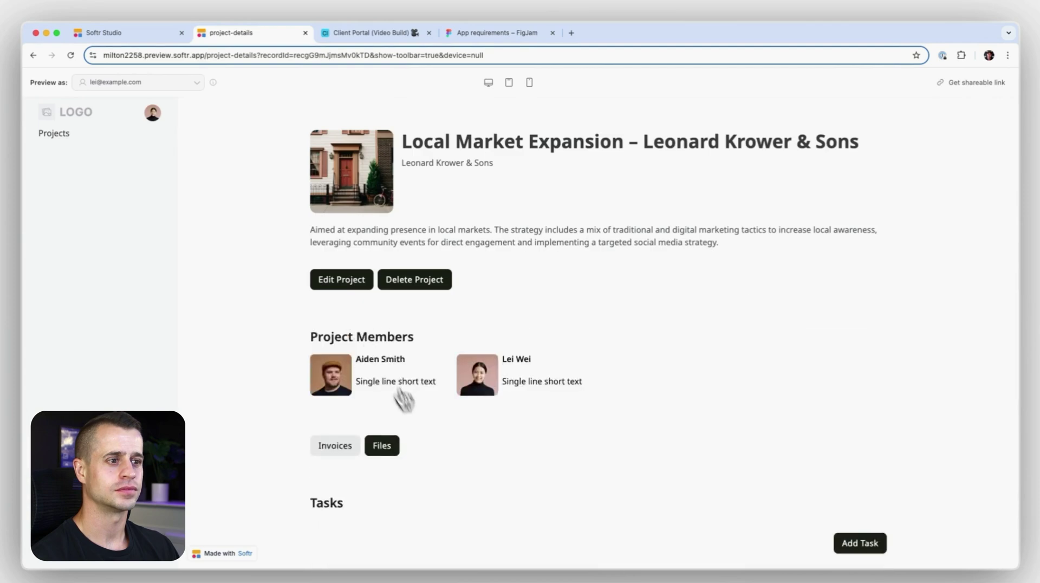
scroll(404, 400, "down", 1)
left_click(382, 412)
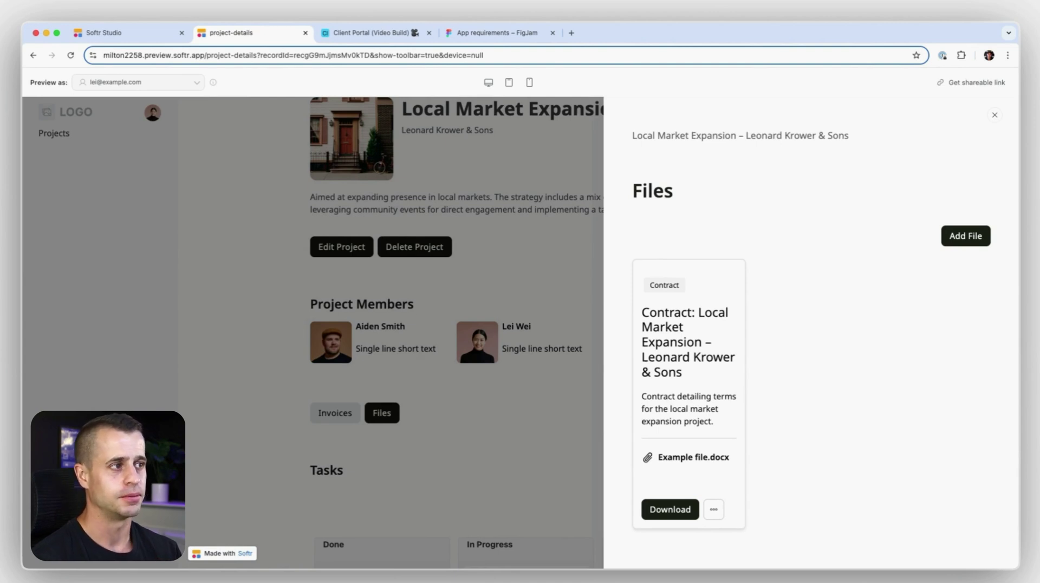
scroll(710, 353, "down", 1)
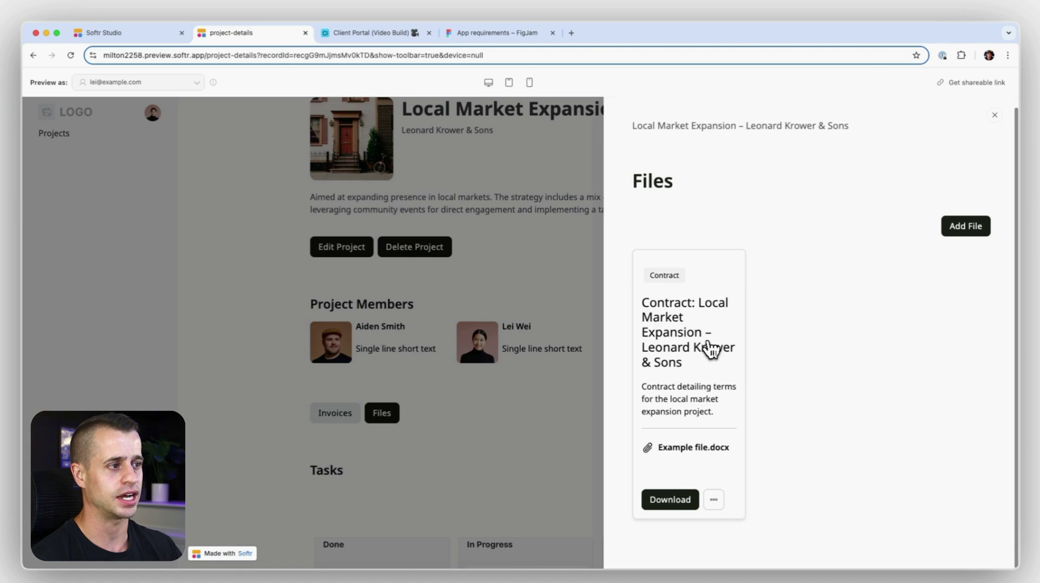
scroll(694, 425, "up", 1)
scroll(696, 433, "down", 1)
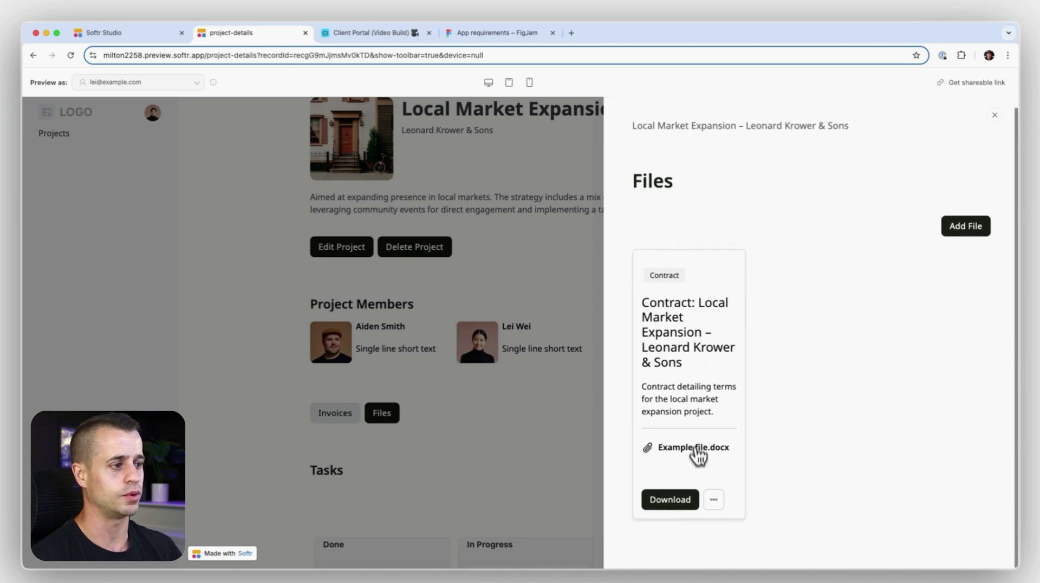
Check the contract card's extra actions and the Add File form, then close the form and the Files page.
left_click(714, 499)
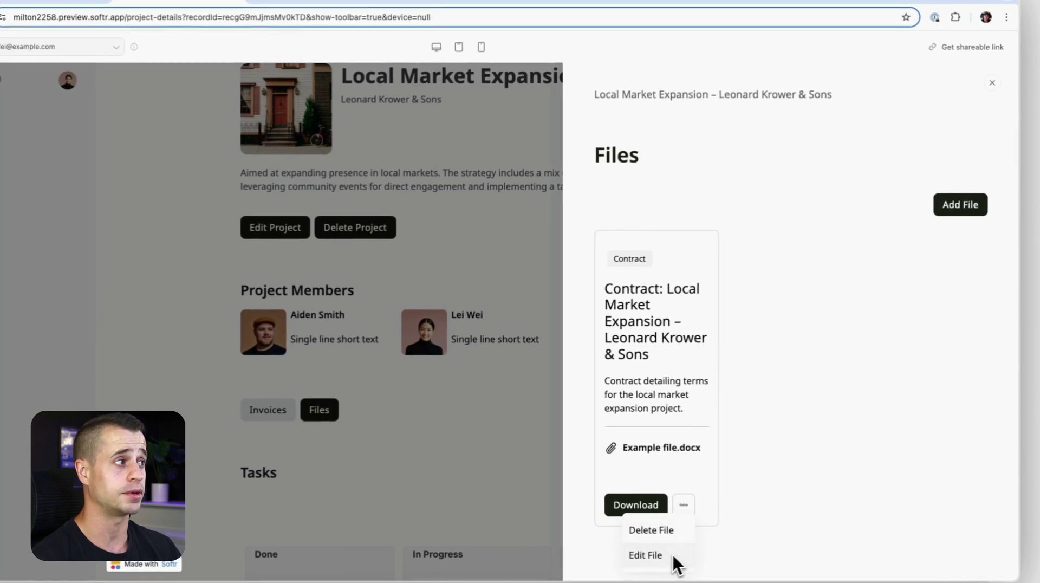
left_click(857, 497)
left_click(966, 211)
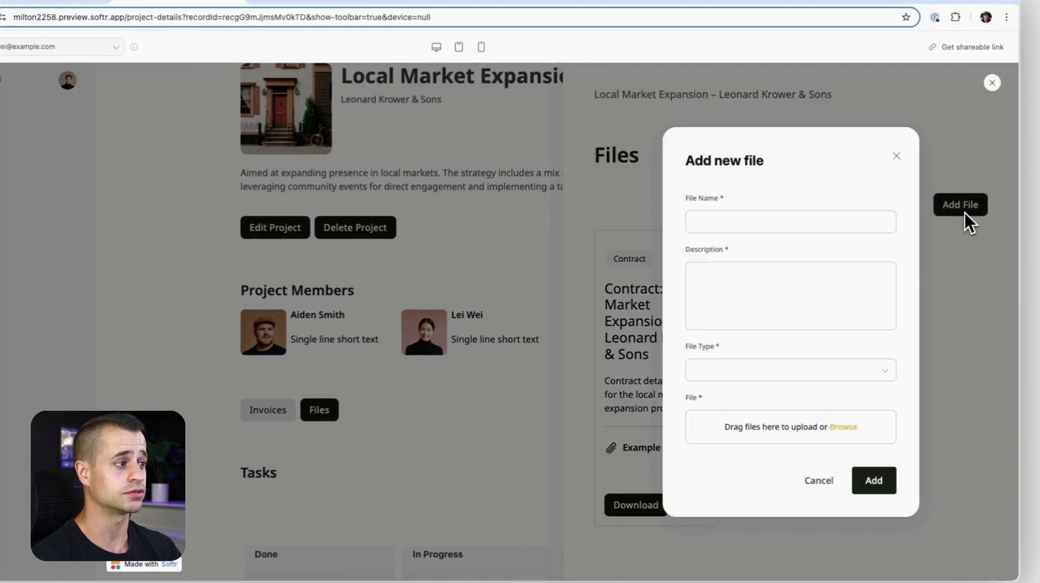
left_click(897, 155)
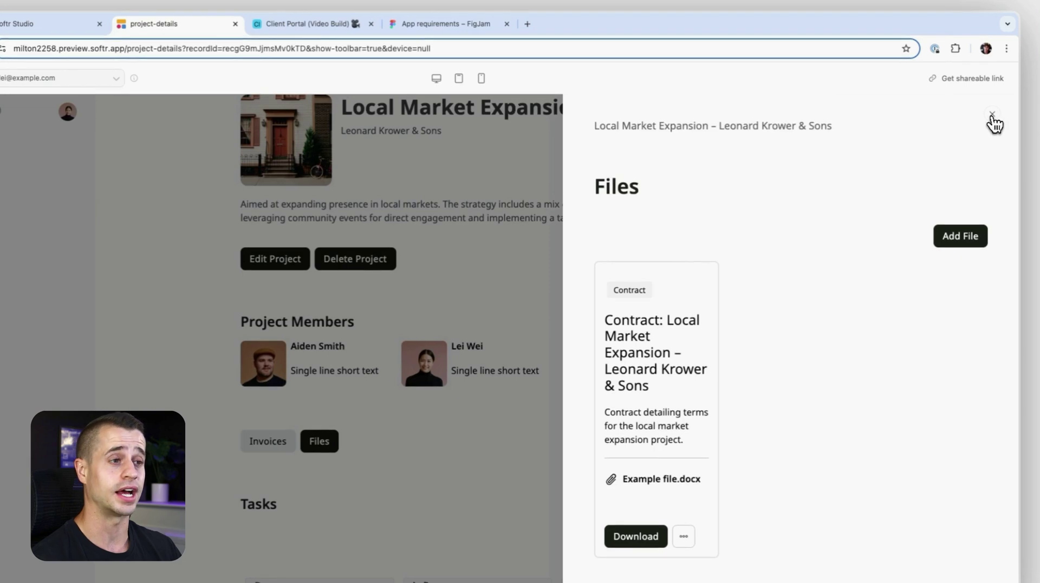
left_click(992, 83)
scroll(681, 320, "up", 1)
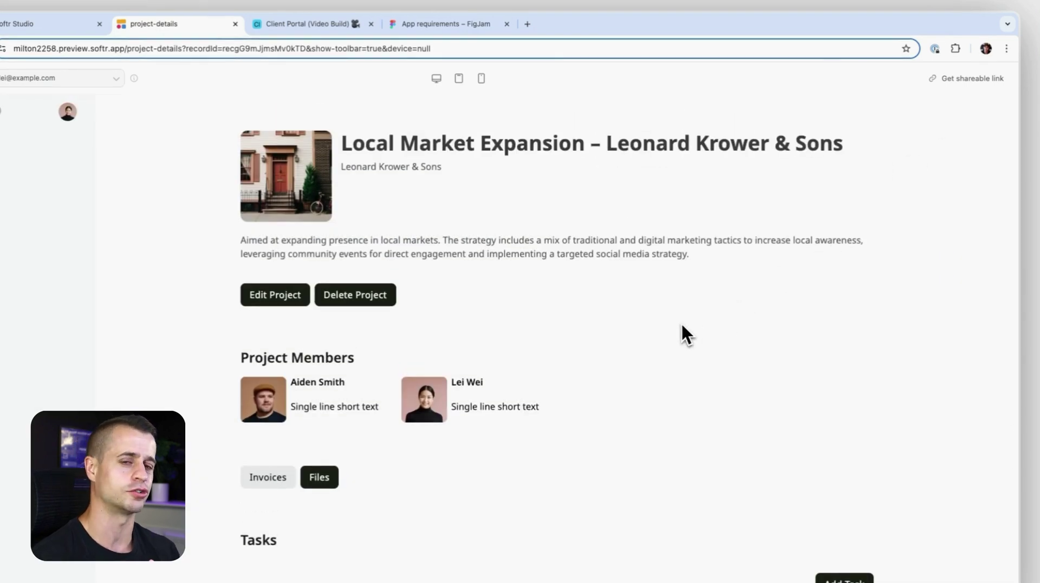